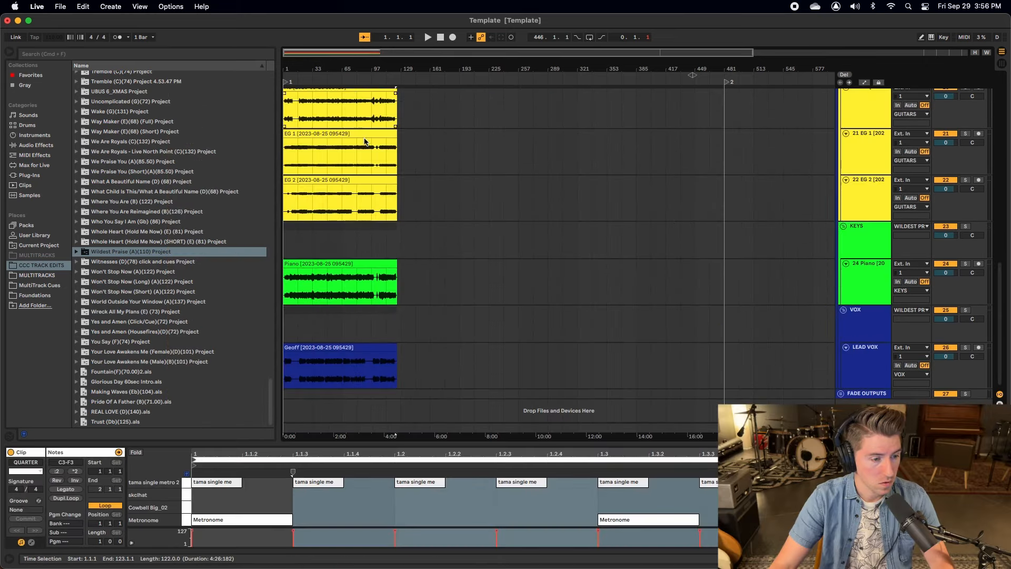
Step: Duplicate all of the song's clips across every track, placing the copy at bar 161
{"action": "key", "text": "super+a"}
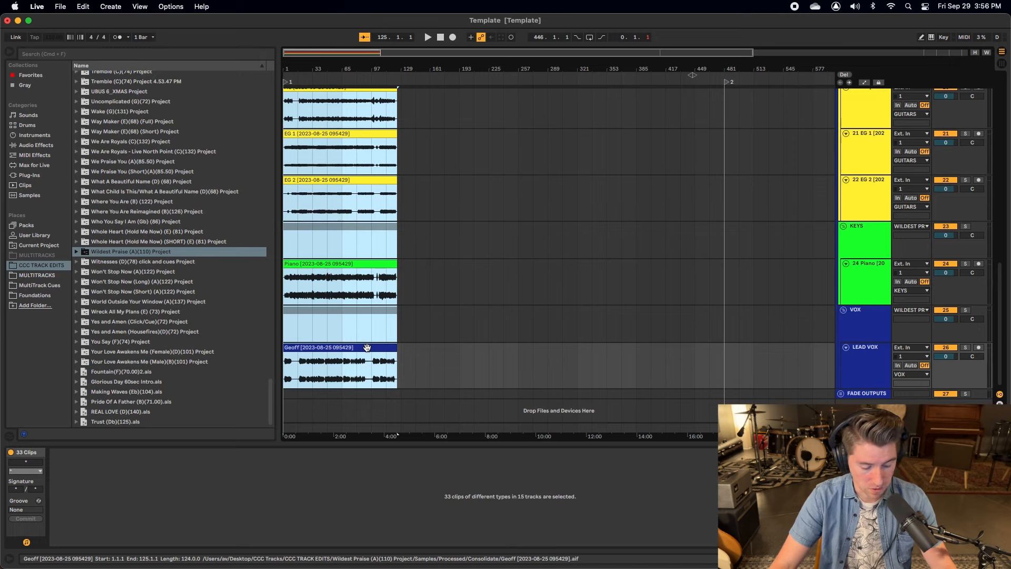
{"action": "scroll", "coordinate": [466, 336], "scroll_direction": "up", "scroll_amount": 10}
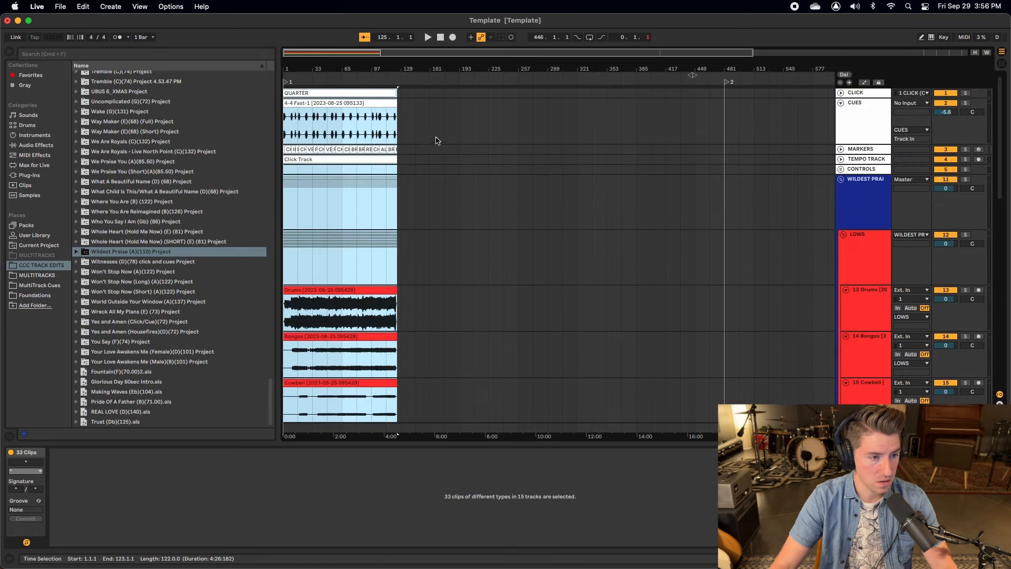
{"action": "left_click", "coordinate": [428, 96]}
{"action": "key", "text": "super+v"}
{"action": "left_click", "coordinate": [473, 203]}
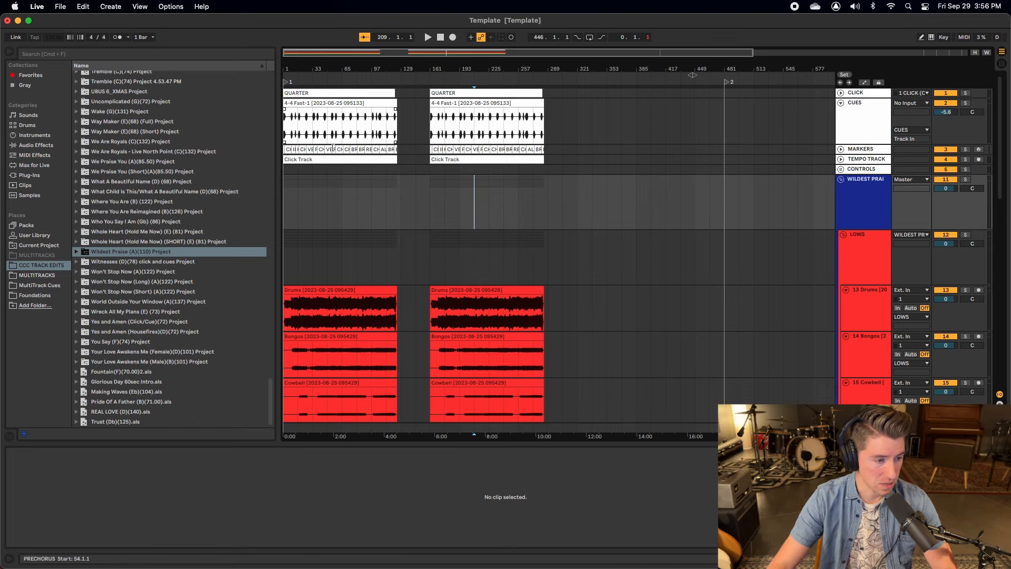
Step: Delete the lead vocal clip from the first copy of the song
{"action": "scroll", "coordinate": [347, 206], "scroll_direction": "down", "scroll_amount": 10}
{"action": "left_click", "coordinate": [337, 347]}
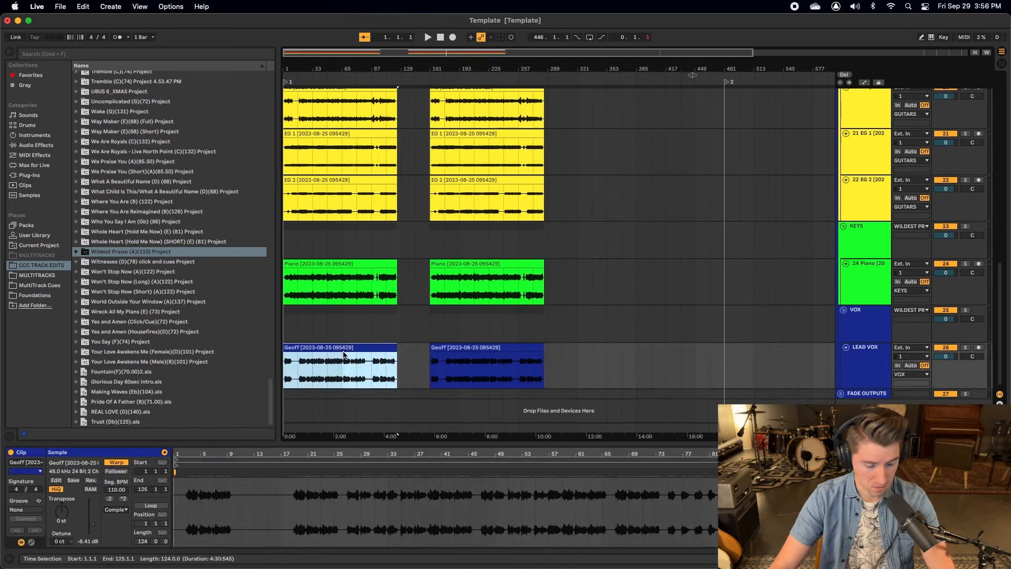
{"action": "key", "text": "Delete"}
{"action": "scroll", "coordinate": [342, 351], "scroll_direction": "up", "scroll_amount": 10}
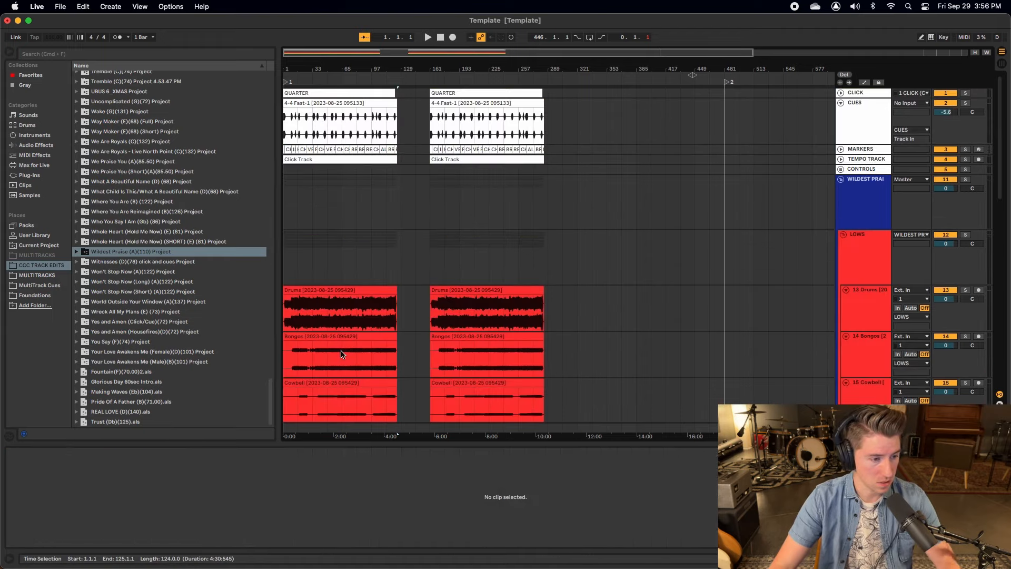
Step: Play the first copy of the song from bar 33 to audition the section around the pre-chorus
{"action": "left_click", "coordinate": [328, 171]}
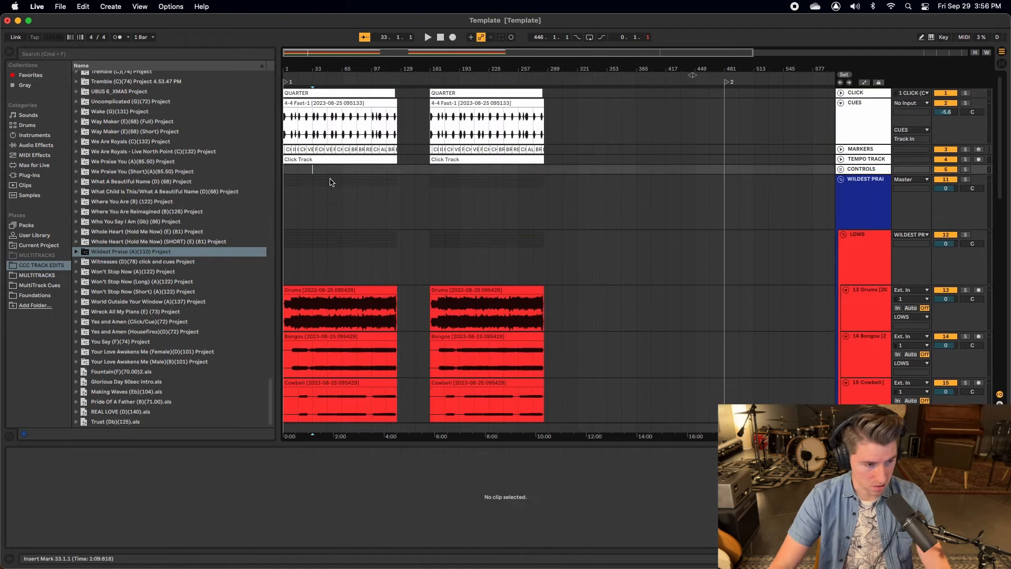
{"action": "key", "text": "space"}
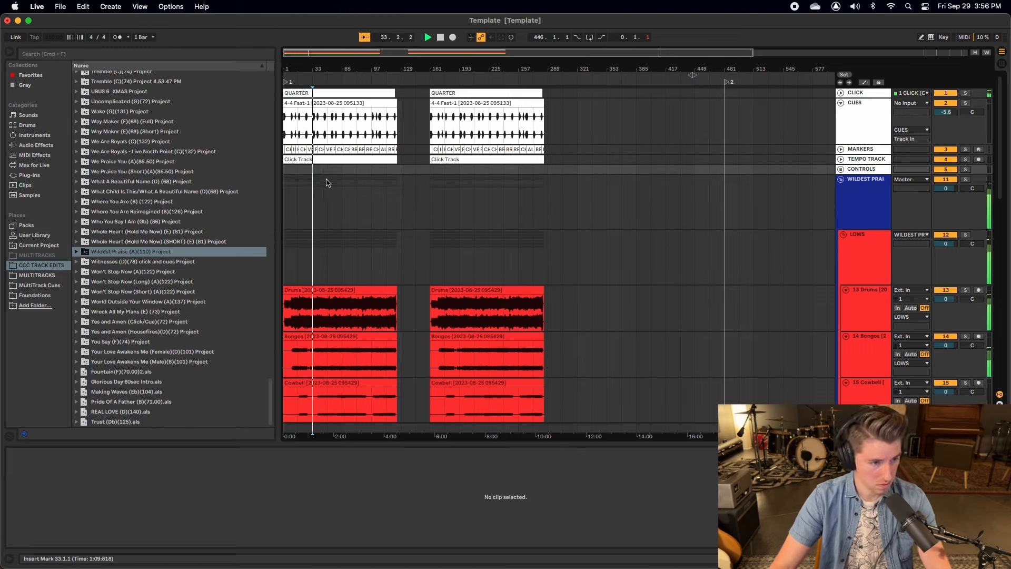
{"action": "key", "text": "plus"}
{"action": "key", "text": "plus"}
{"action": "key", "text": "plus"}
{"action": "key", "text": "plus"}
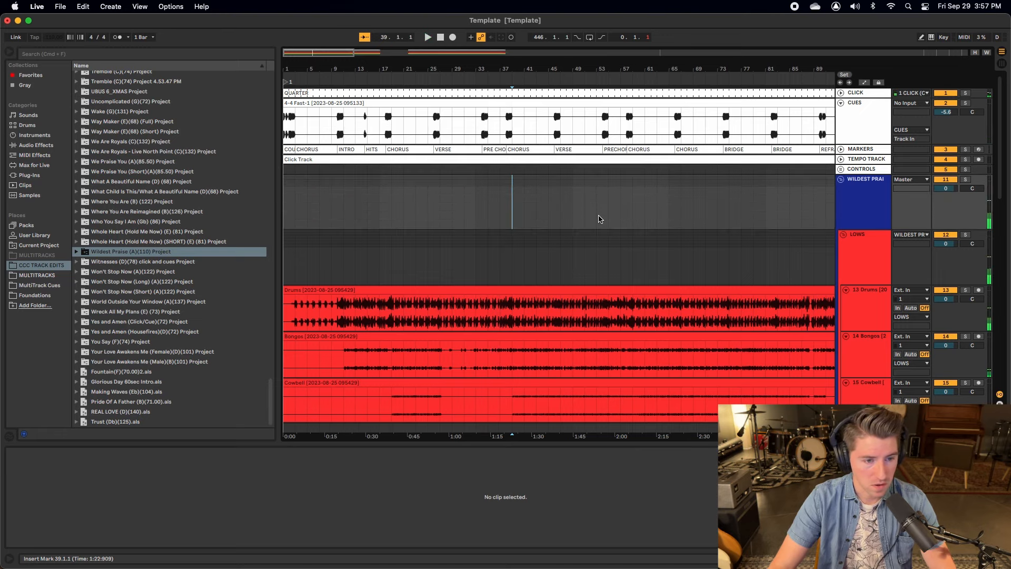
Step: Audition the chorus leading into the bridge by playing the first copy from bar 67
{"action": "scroll", "coordinate": [599, 220], "scroll_direction": "right", "scroll_amount": 5}
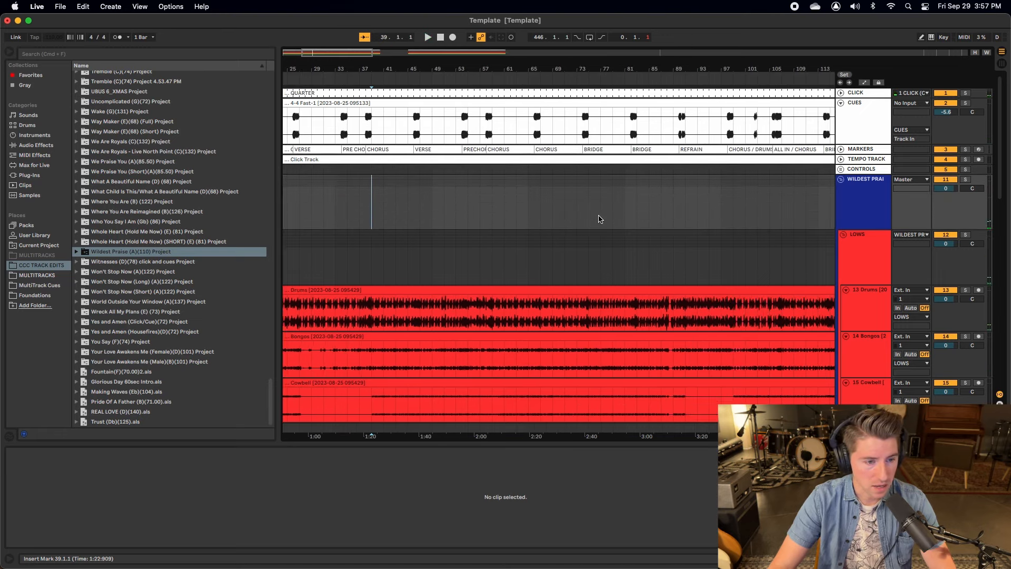
{"action": "left_click", "coordinate": [588, 221]}
{"action": "scroll", "coordinate": [611, 230], "scroll_direction": "right", "scroll_amount": 3}
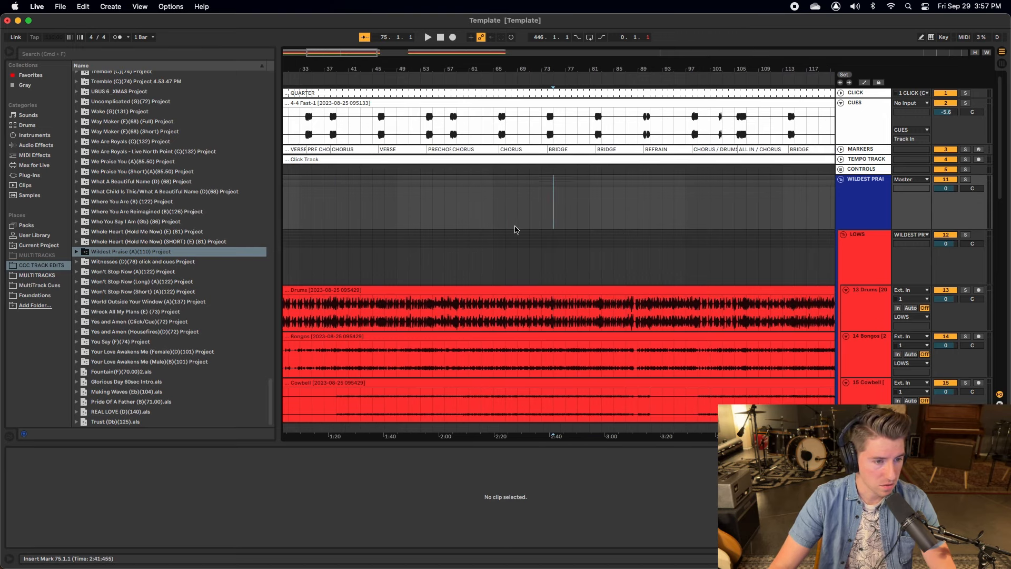
{"action": "key", "text": "space"}
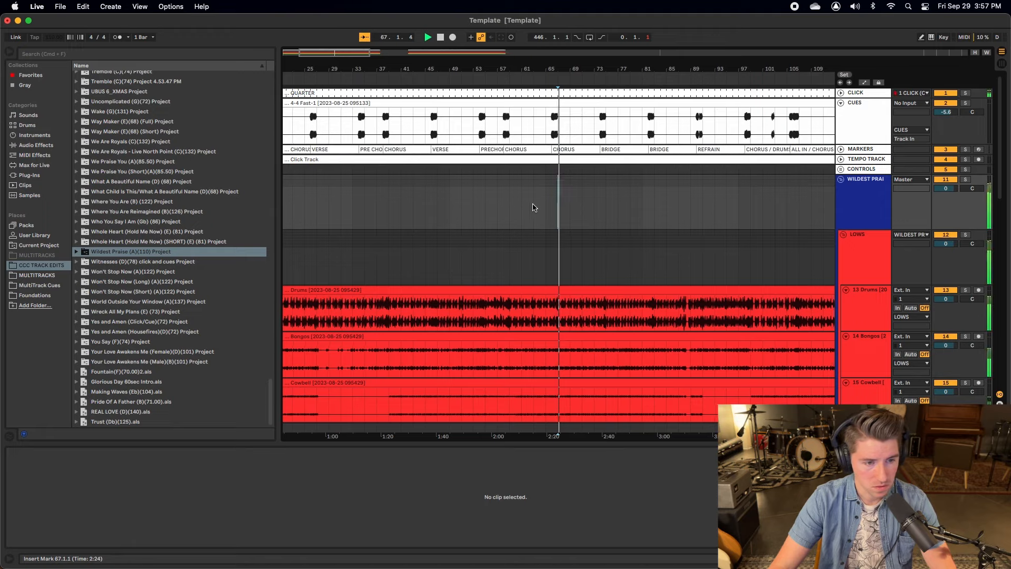
{"action": "key", "text": "space"}
{"action": "key", "text": "Left"}
{"action": "key", "text": "space"}
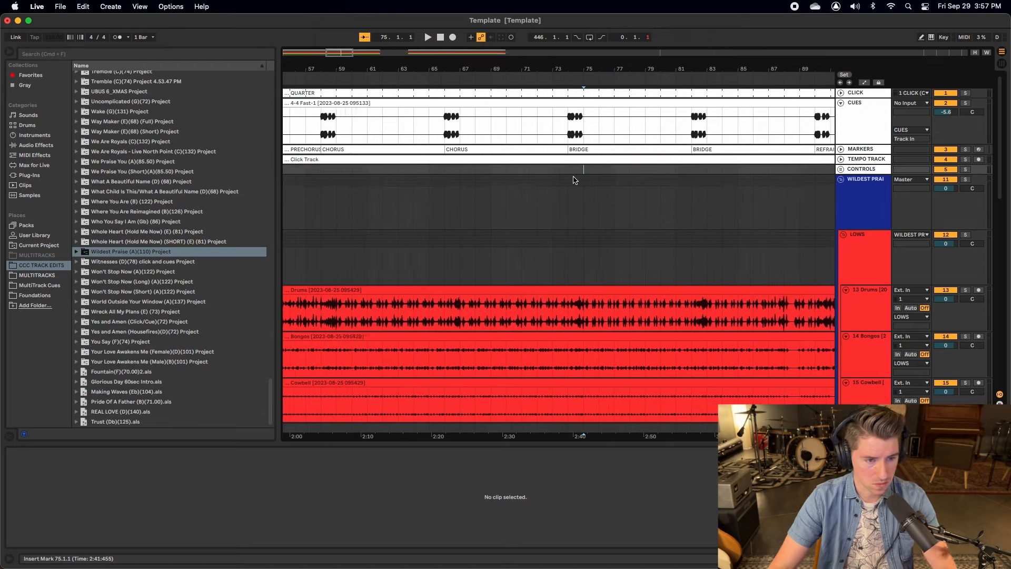
Step: Split the clips on all tracks at bars 73 and 98 around the bridge and refrain, and inspect the cuts
{"action": "scroll", "coordinate": [580, 180], "scroll_direction": "up", "scroll_amount": 3}
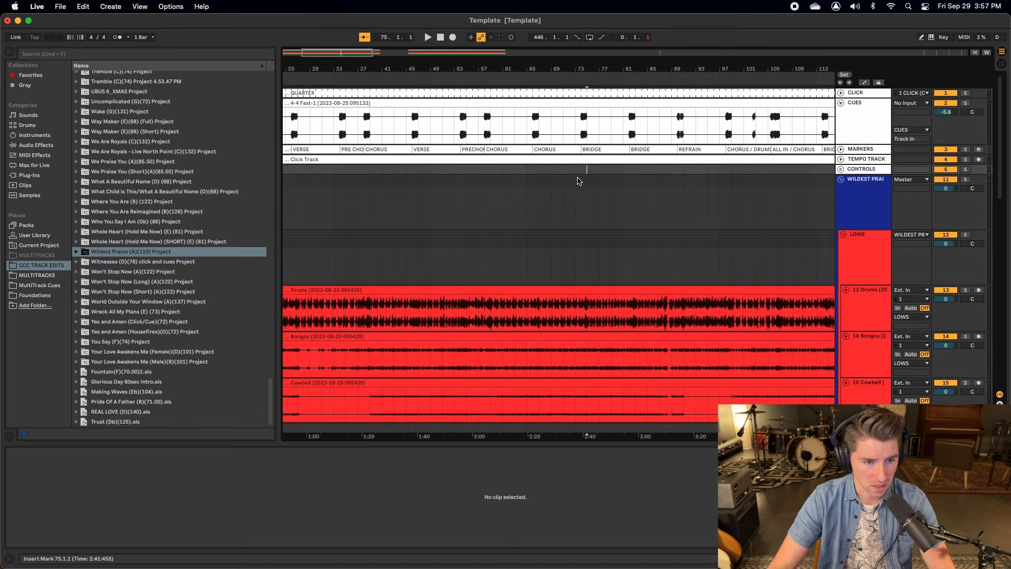
{"action": "scroll", "coordinate": [580, 181], "scroll_direction": "right", "scroll_amount": 5}
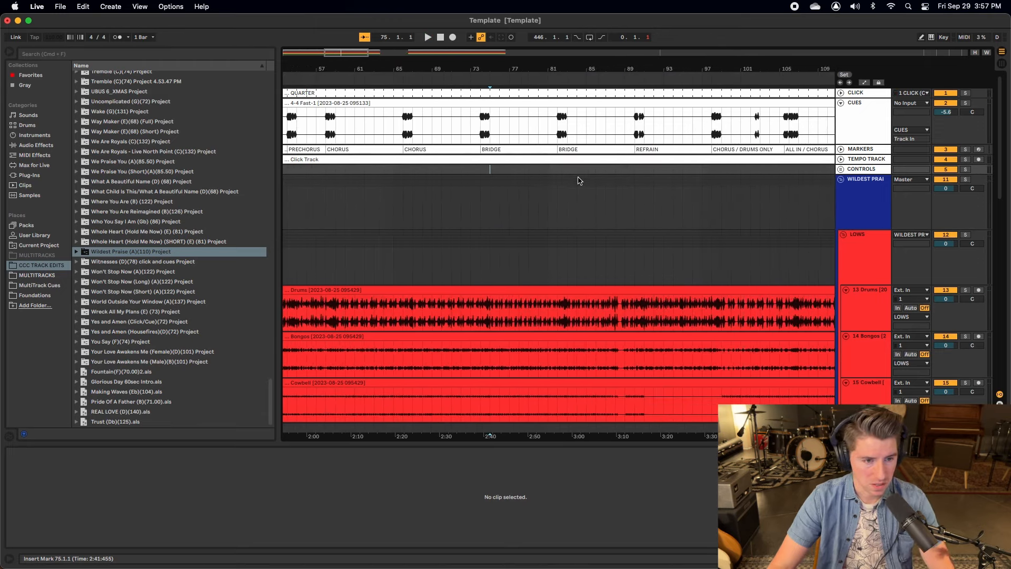
{"action": "left_click_drag", "start_coordinate": [481, 171], "coordinate": [716, 170]}
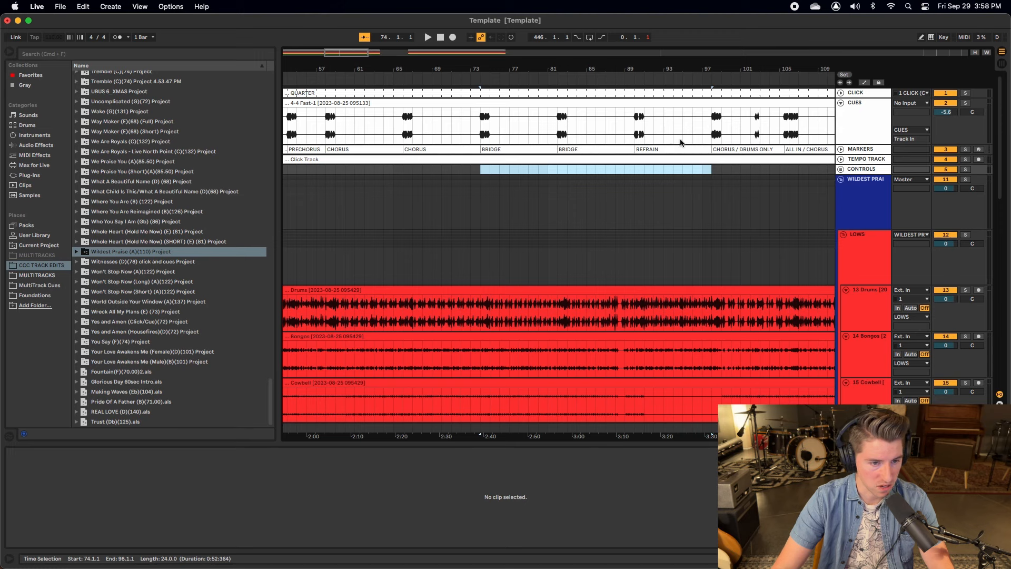
{"action": "left_click", "coordinate": [480, 173]}
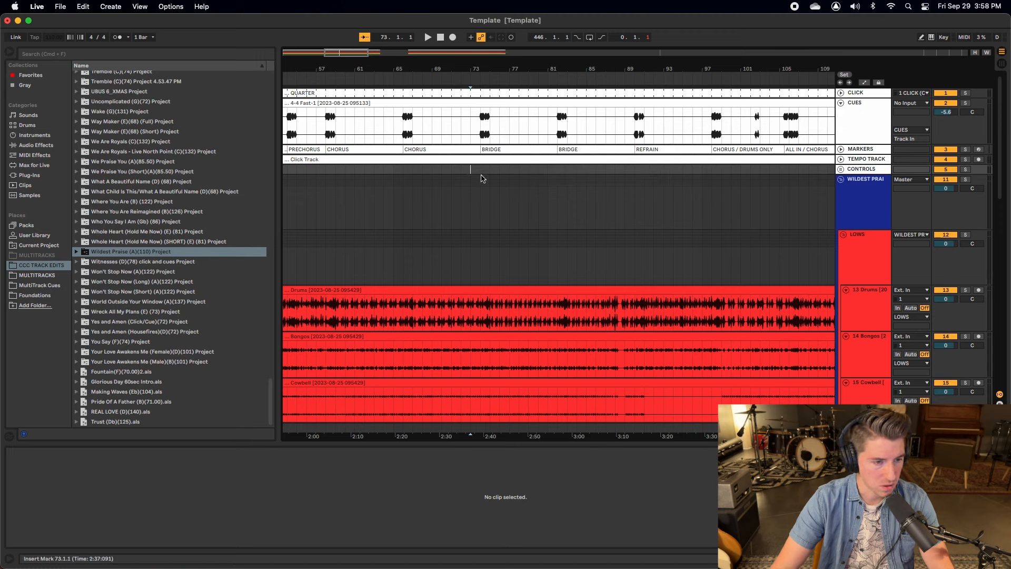
{"action": "left_click_drag", "start_coordinate": [470, 172], "coordinate": [714, 66]}
{"action": "key", "text": "super+e"}
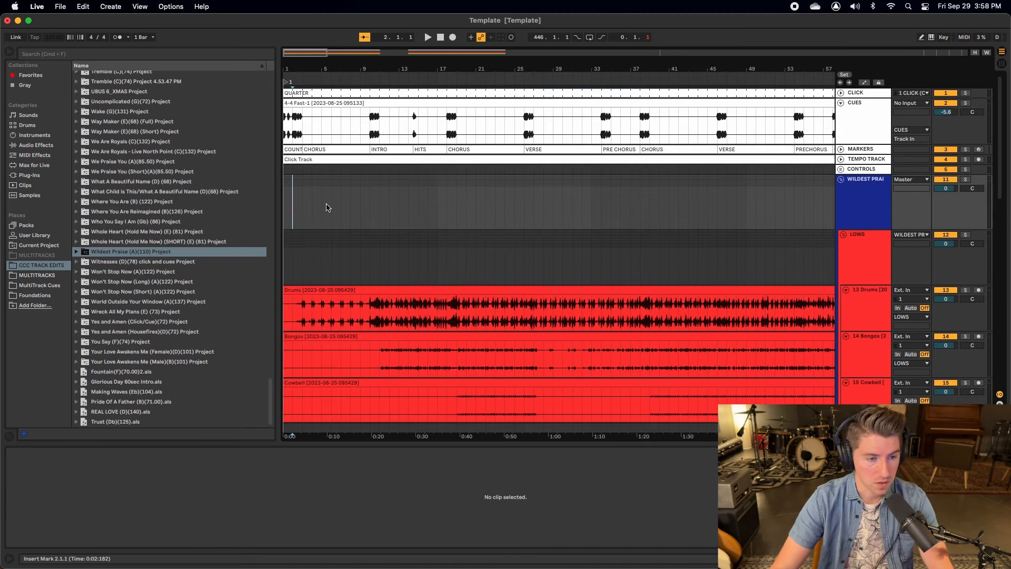
{"action": "scroll", "coordinate": [327, 207], "scroll_direction": "right", "scroll_amount": 10}
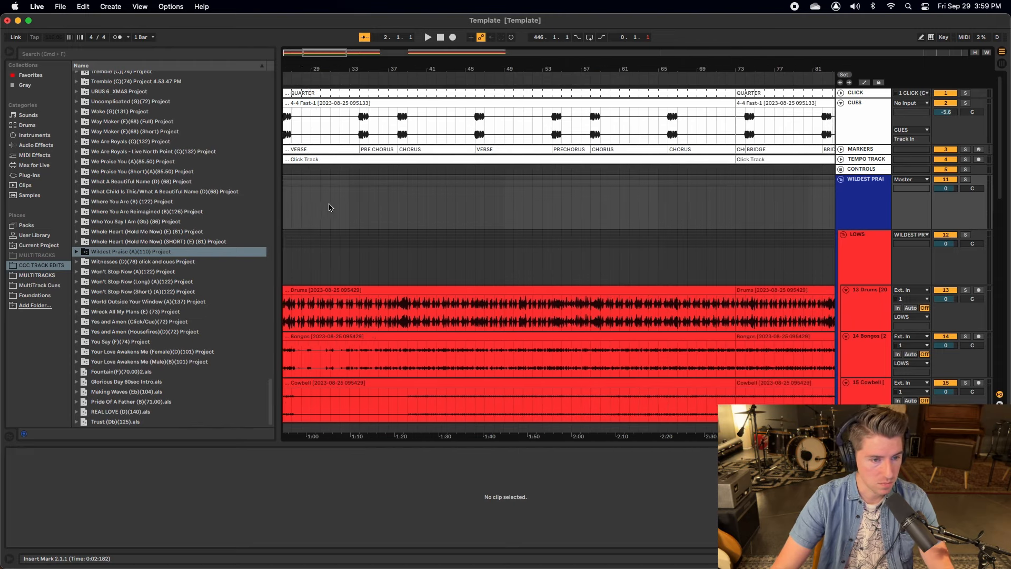
{"action": "scroll", "coordinate": [328, 207], "scroll_direction": "right", "scroll_amount": 8}
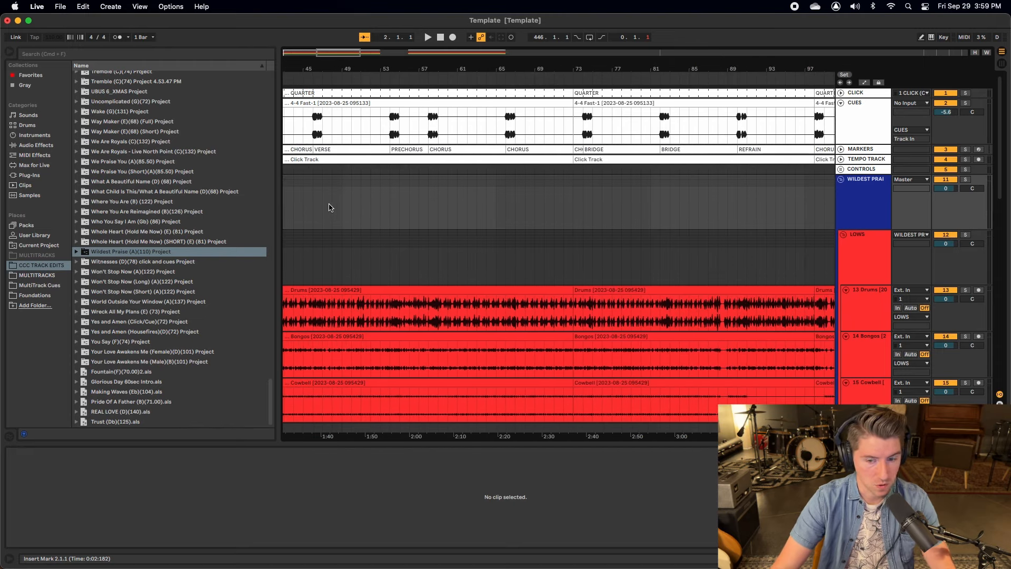
{"action": "scroll", "coordinate": [329, 207], "scroll_direction": "right", "scroll_amount": 8}
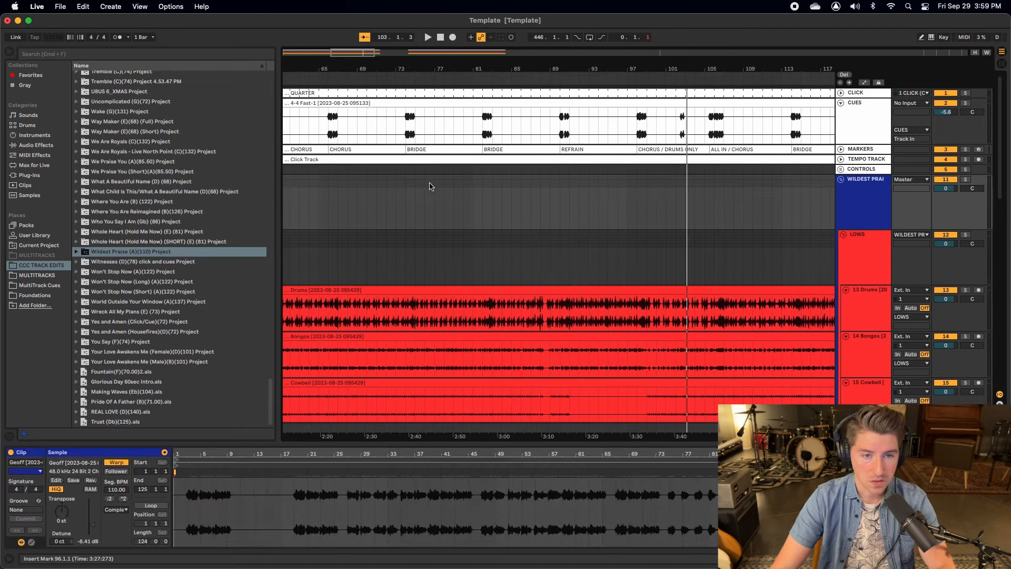
Step: Split the clips on all tracks at bars 74 and 103, from the first bridge through the drums-only chorus
{"action": "scroll", "coordinate": [429, 186], "scroll_direction": "left", "scroll_amount": 3}
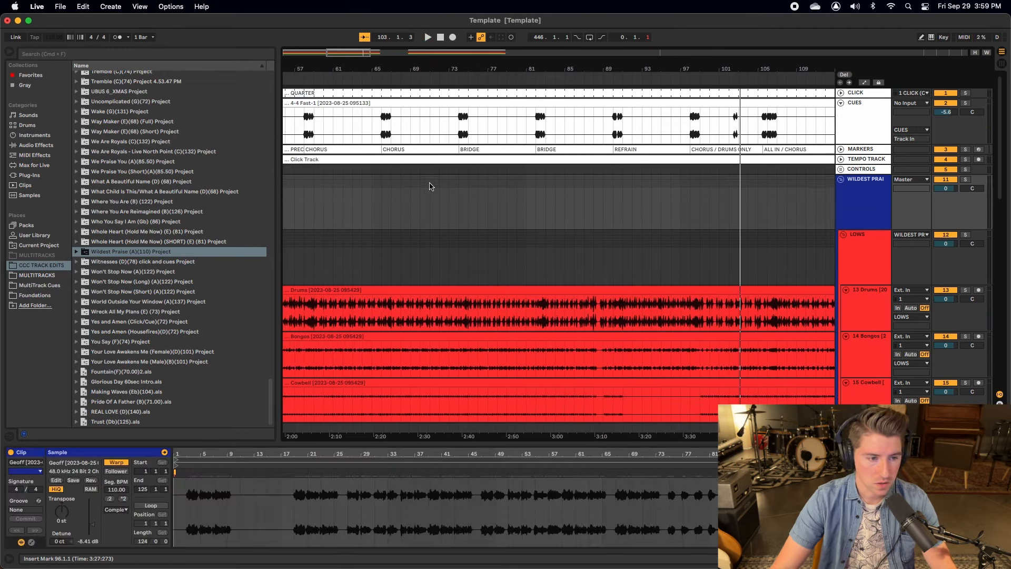
{"action": "left_click_drag", "start_coordinate": [462, 173], "coordinate": [687, 172]}
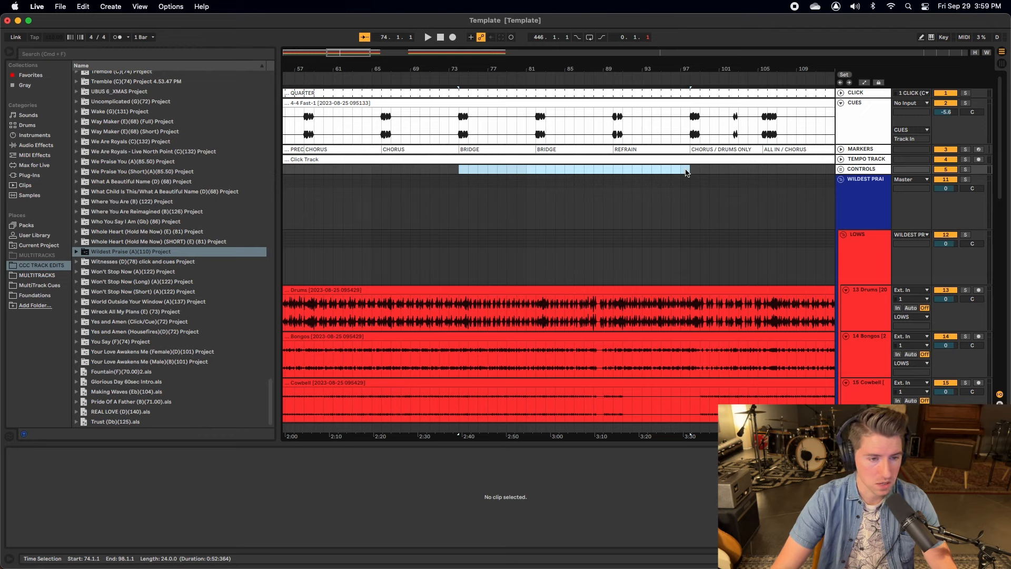
{"action": "scroll", "coordinate": [686, 173], "scroll_direction": "right", "scroll_amount": 3}
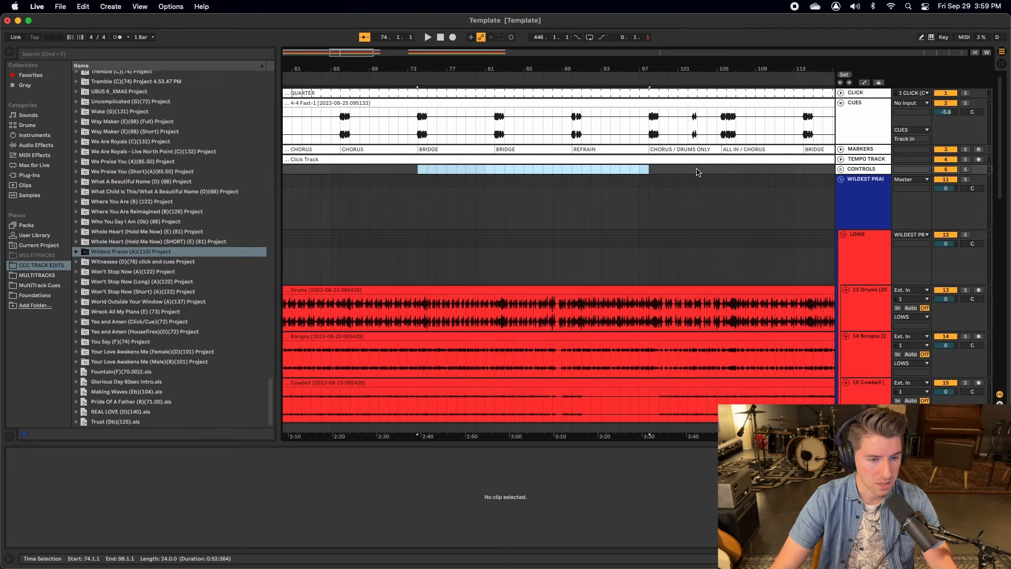
{"action": "left_click", "coordinate": [696, 172]}
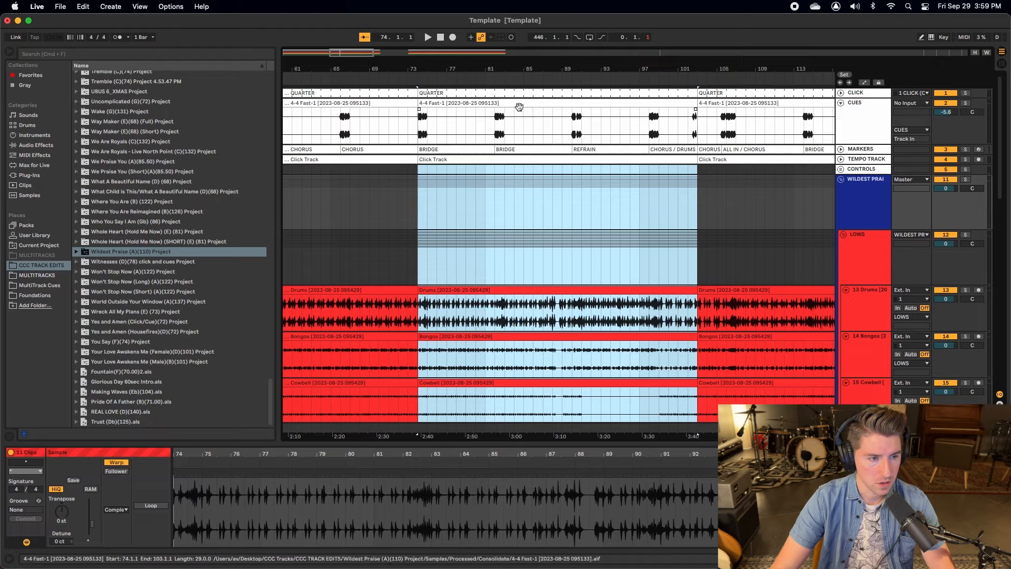
Step: Delete every track's clips before bar 74 and remove the emptied time from bar 1 to bar 74
{"action": "scroll", "coordinate": [520, 107], "scroll_direction": "left", "scroll_amount": 10}
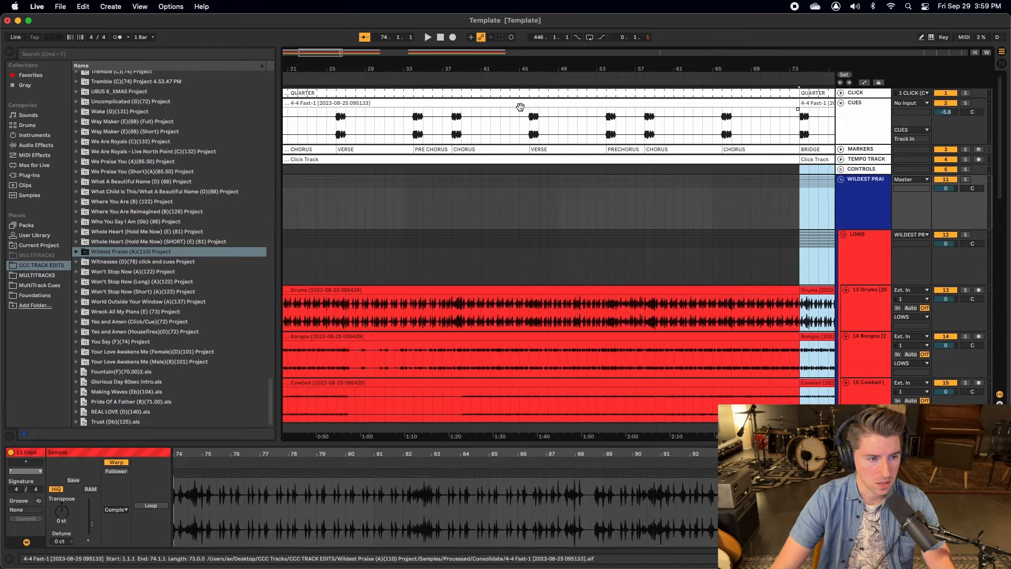
{"action": "scroll", "coordinate": [520, 107], "scroll_direction": "left", "scroll_amount": 5}
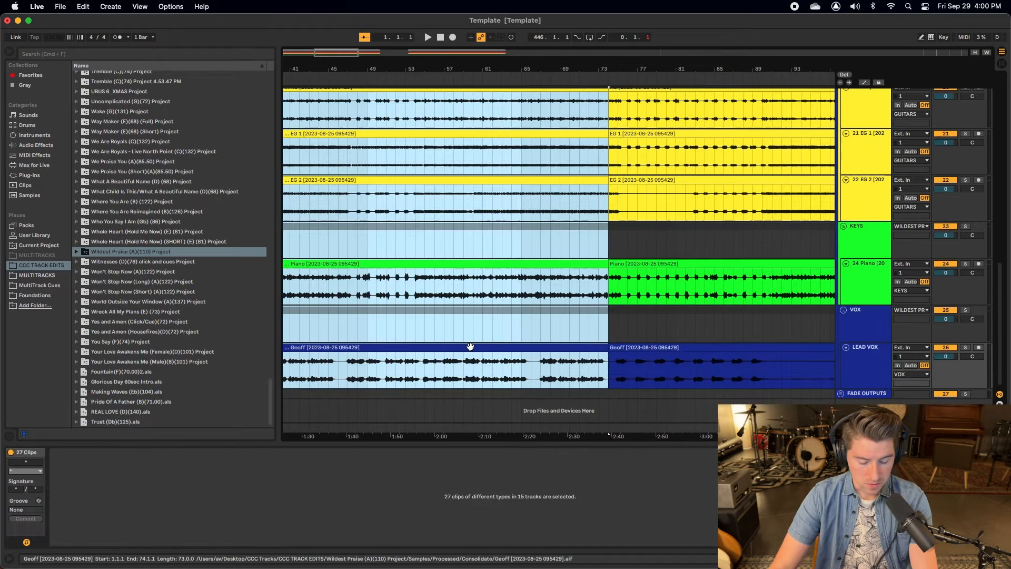
{"action": "key", "text": "Delete"}
{"action": "scroll", "coordinate": [470, 346], "scroll_direction": "up", "scroll_amount": 4}
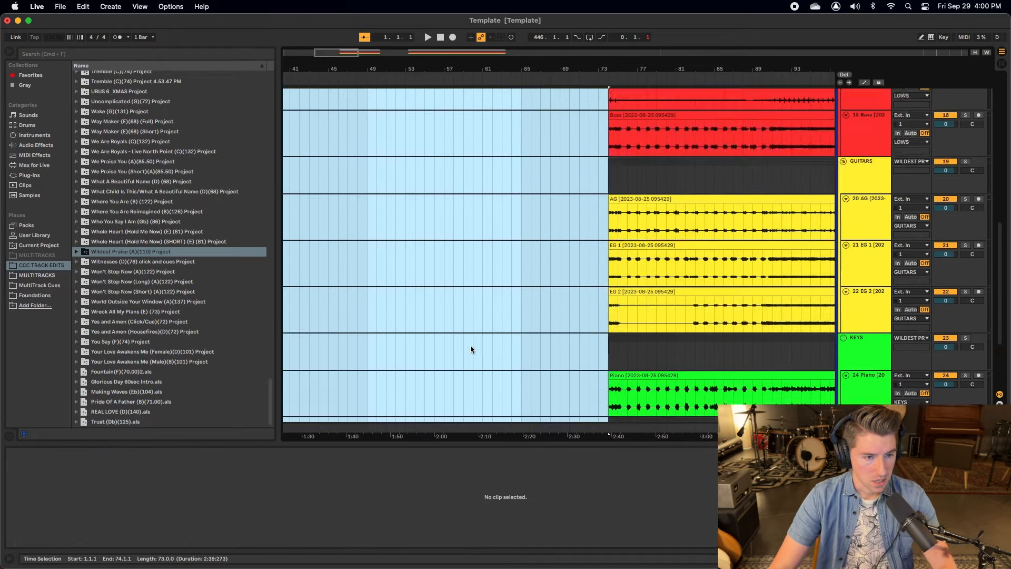
{"action": "scroll", "coordinate": [470, 348], "scroll_direction": "up", "scroll_amount": 5}
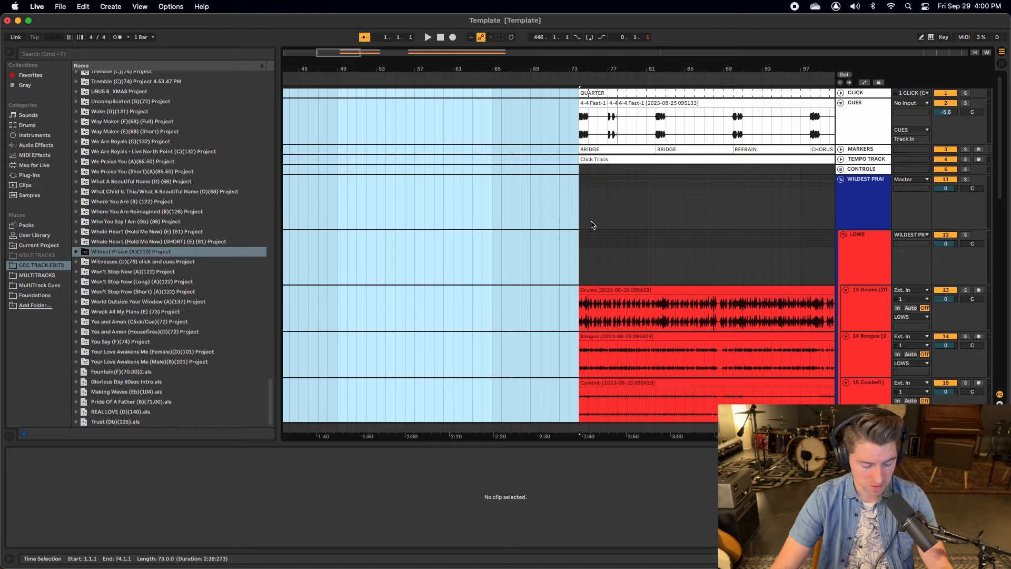
{"action": "key", "text": "shift+super+BackSpace"}
{"action": "scroll", "coordinate": [594, 220], "scroll_direction": "left", "scroll_amount": 8}
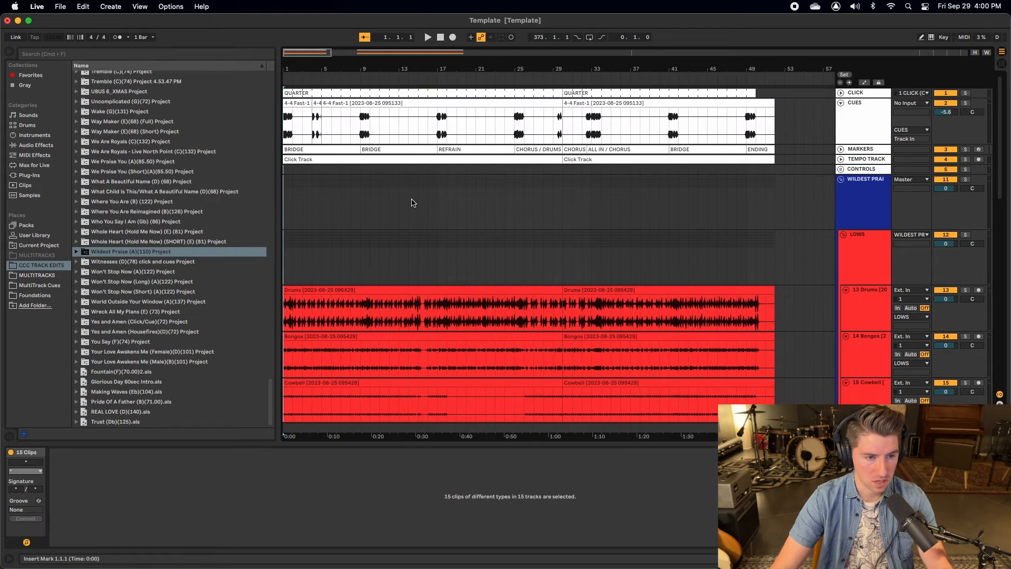
Step: Delete the time from bar 65 to bar 68 in the gap between the two song versions
{"action": "scroll", "coordinate": [413, 203], "scroll_direction": "right", "scroll_amount": 5}
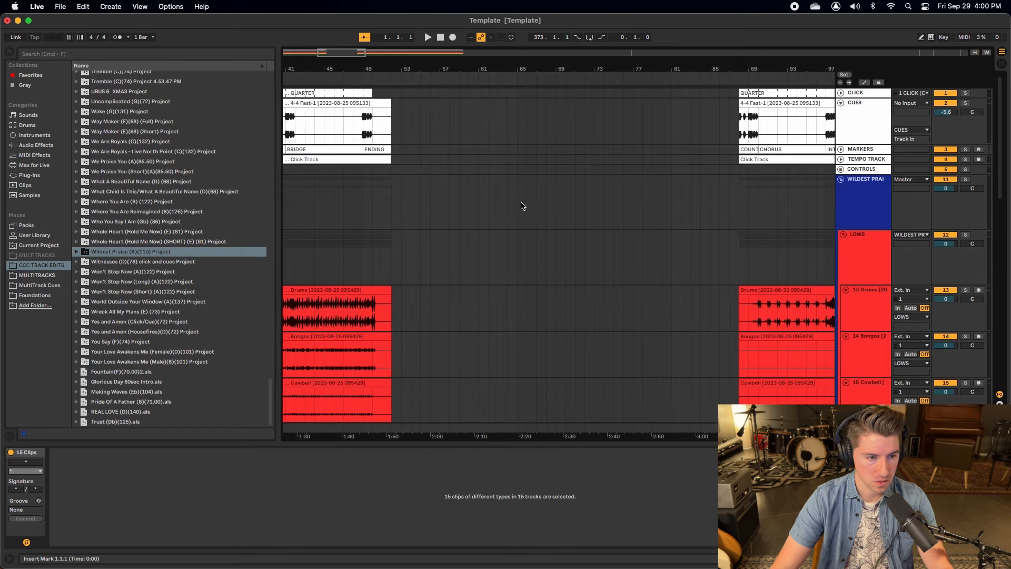
{"action": "left_click_drag", "start_coordinate": [521, 205], "coordinate": [546, 205]}
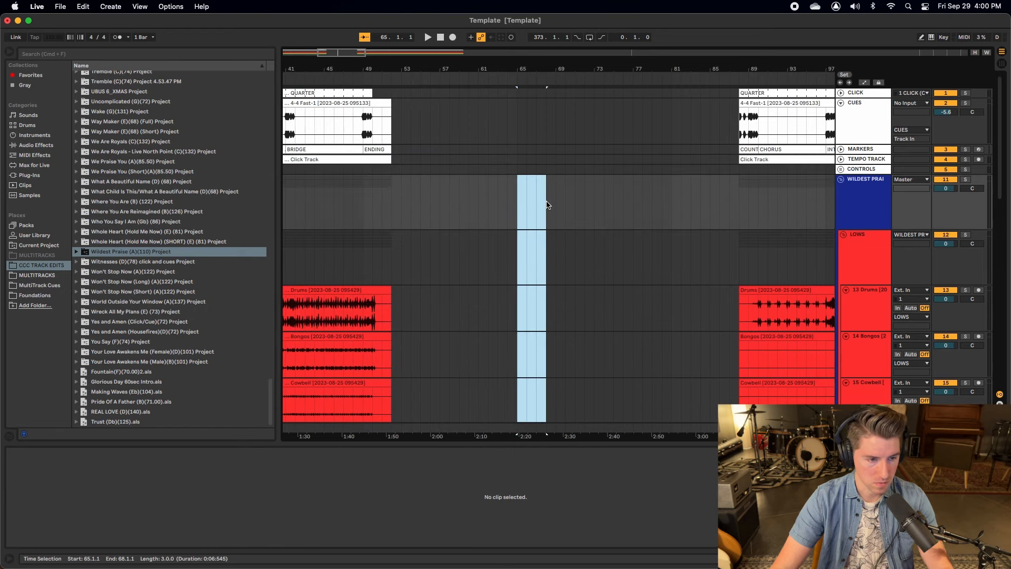
{"action": "key", "text": "super+shift+BackSpace"}
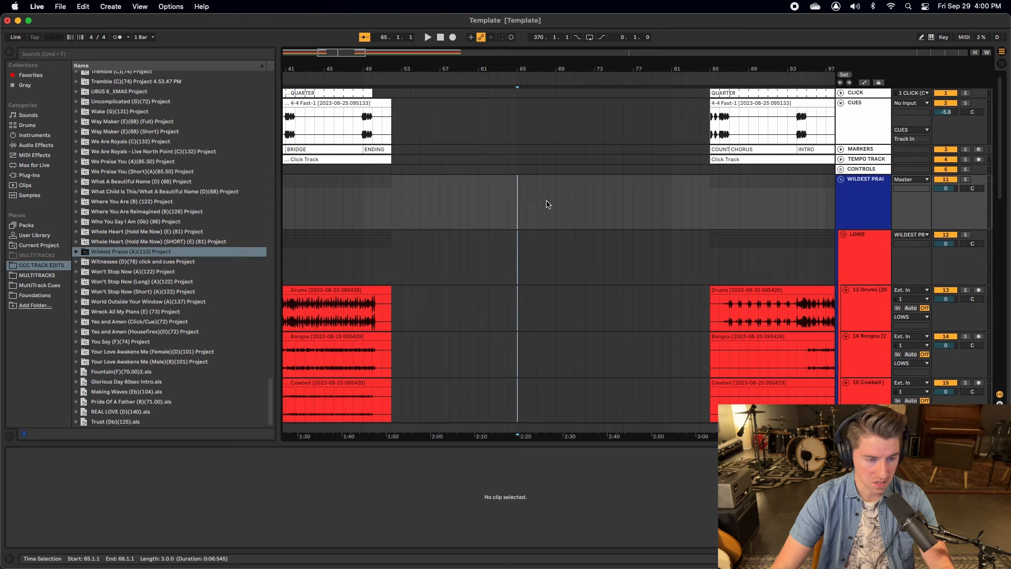
Step: Insert silence in the gap between the two song versions and place the insert marker at bar 68
{"action": "key", "text": "super+i"}
{"action": "left_click", "coordinate": [547, 204]}
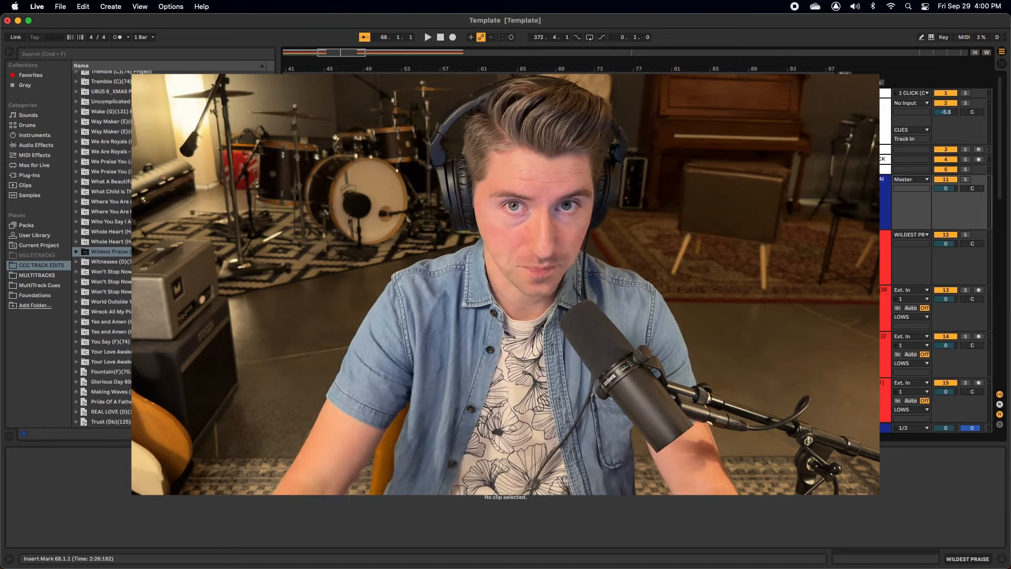
{"action": "scroll", "coordinate": [586, 253], "scroll_direction": "left", "scroll_amount": 2}
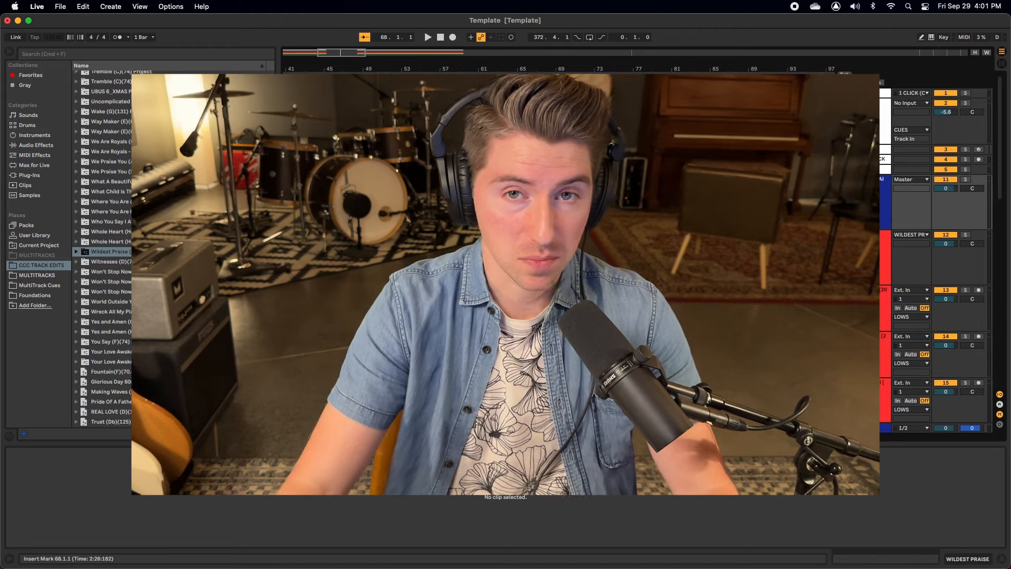
{"action": "scroll", "coordinate": [542, 212], "scroll_direction": "left", "scroll_amount": 3}
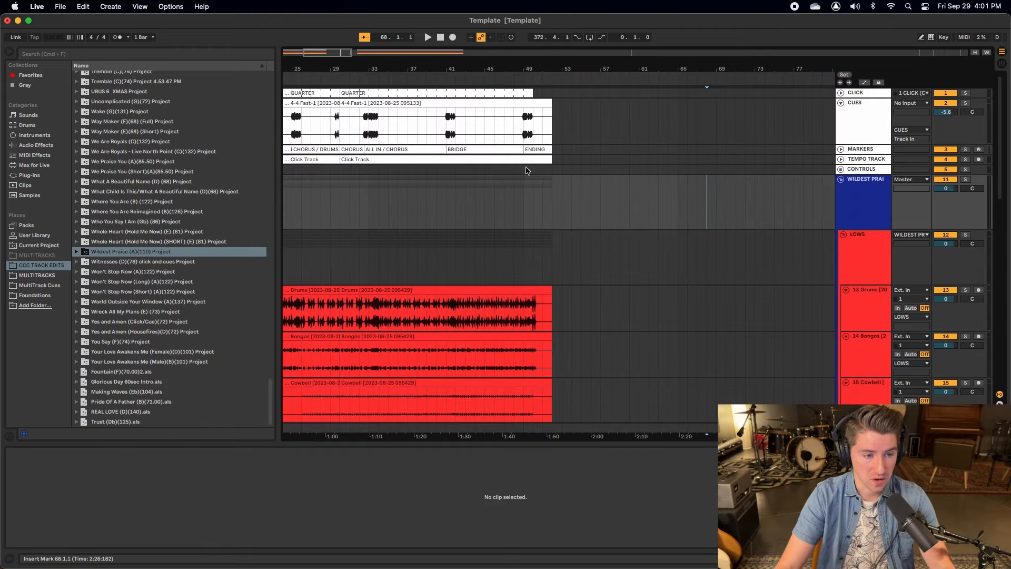
Step: Split the ending section's clips on all tracks from bar 49 to bar 52
{"action": "left_click_drag", "start_coordinate": [526, 170], "coordinate": [553, 87]}
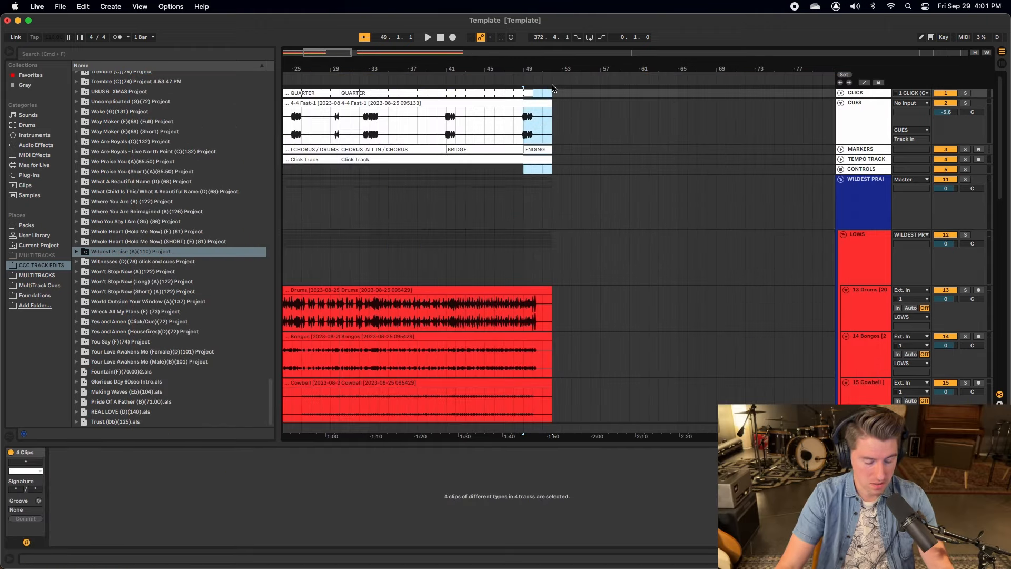
{"action": "key", "text": "super+e"}
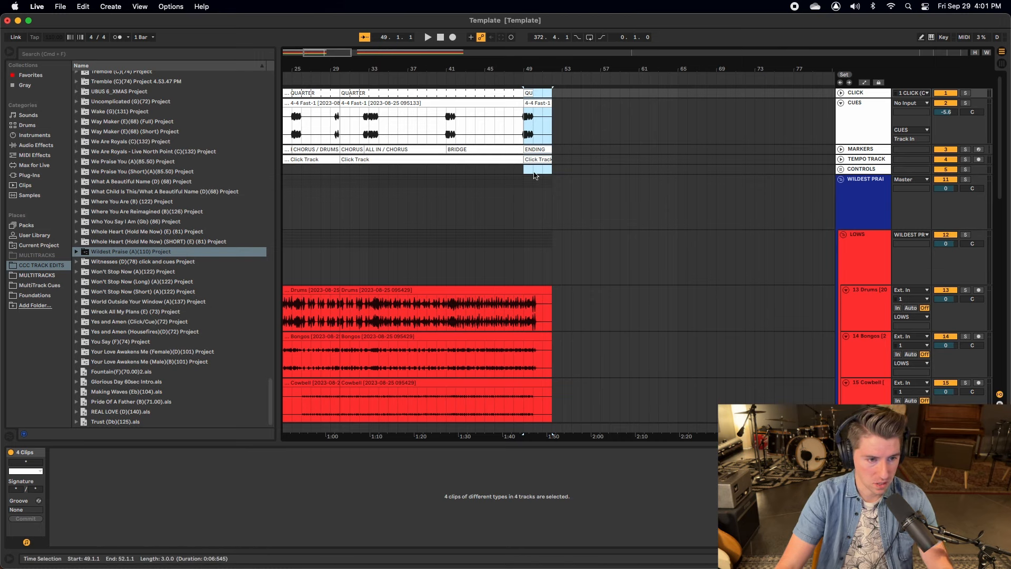
{"action": "left_click_drag", "start_coordinate": [526, 169], "coordinate": [554, 194]}
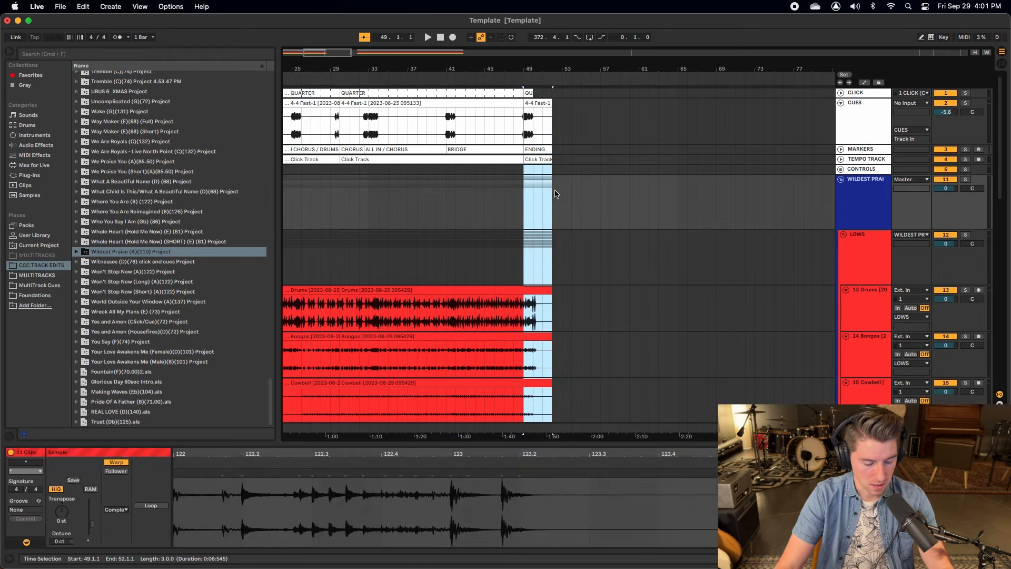
{"action": "key", "text": "super+e"}
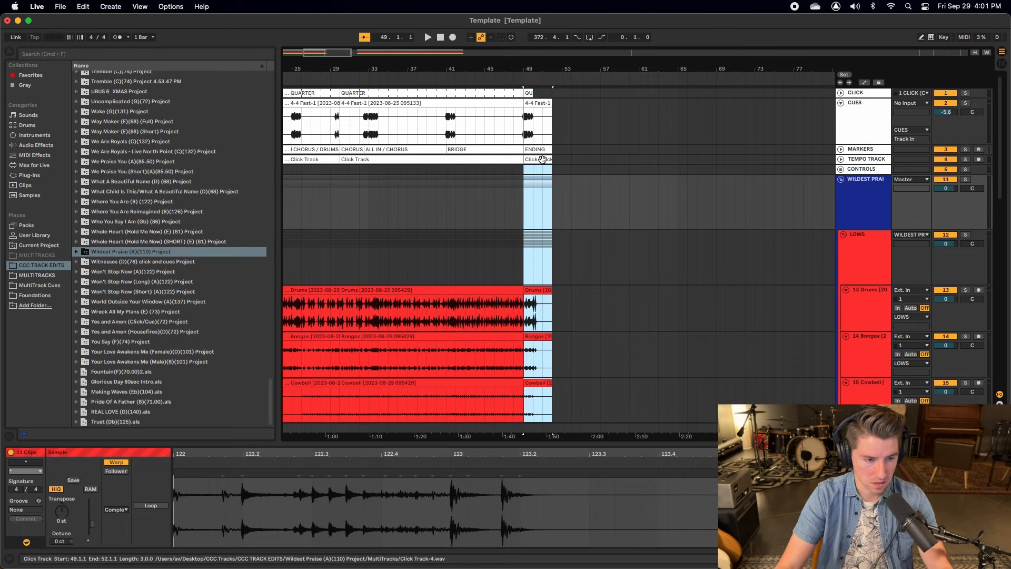
Step: Try duplicating the ending section after bar 52, and undo the duplication and the splits
{"action": "key", "text": "Delete"}
{"action": "key", "text": "super+z"}
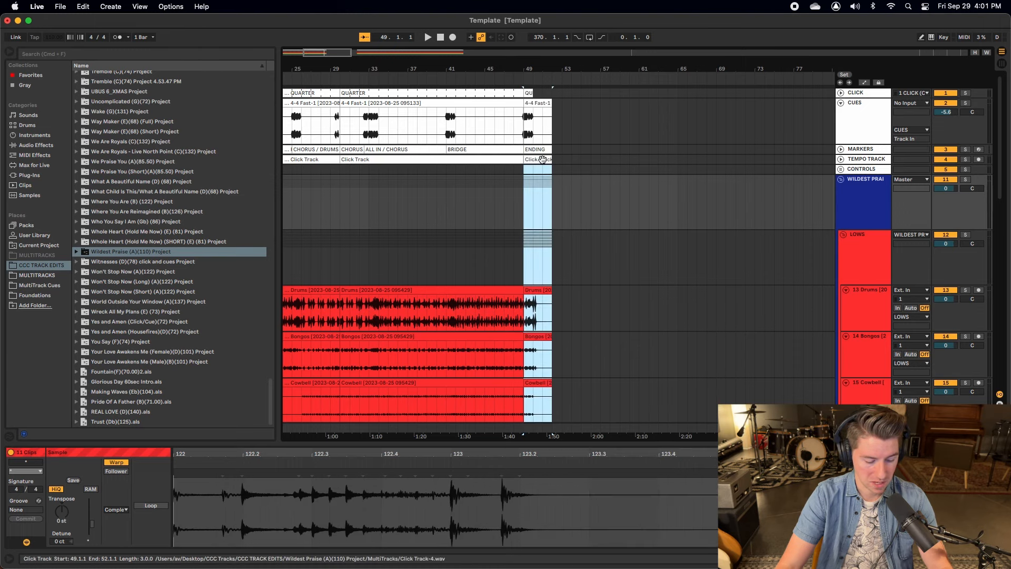
{"action": "key", "text": "super+d"}
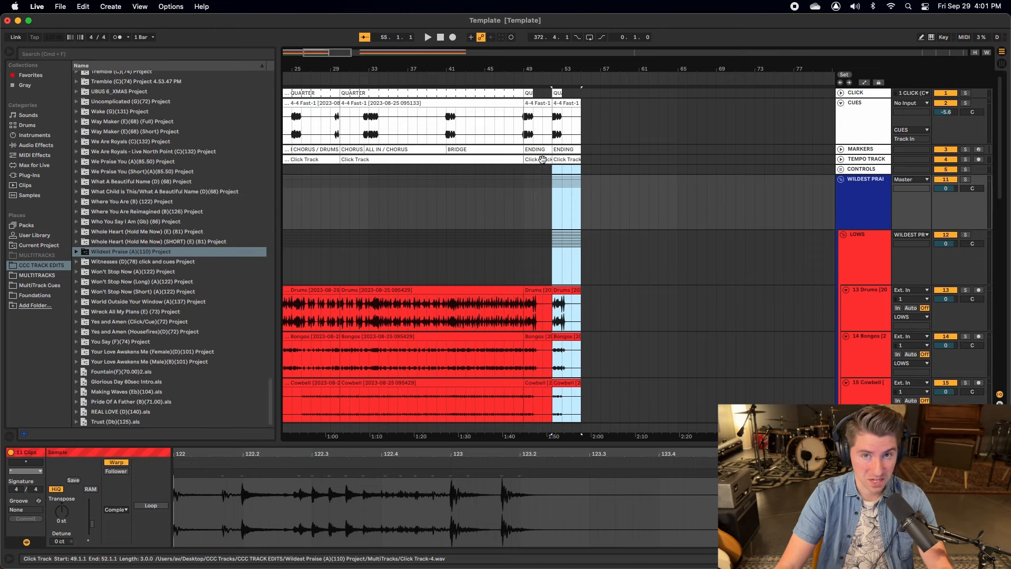
{"action": "key", "text": "super+z"}
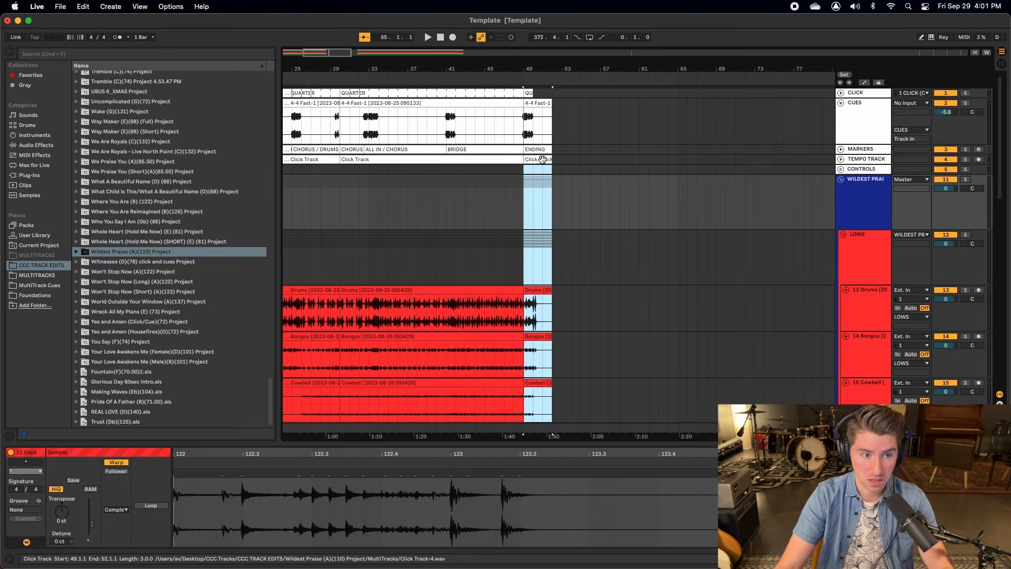
{"action": "key", "text": "super+z"}
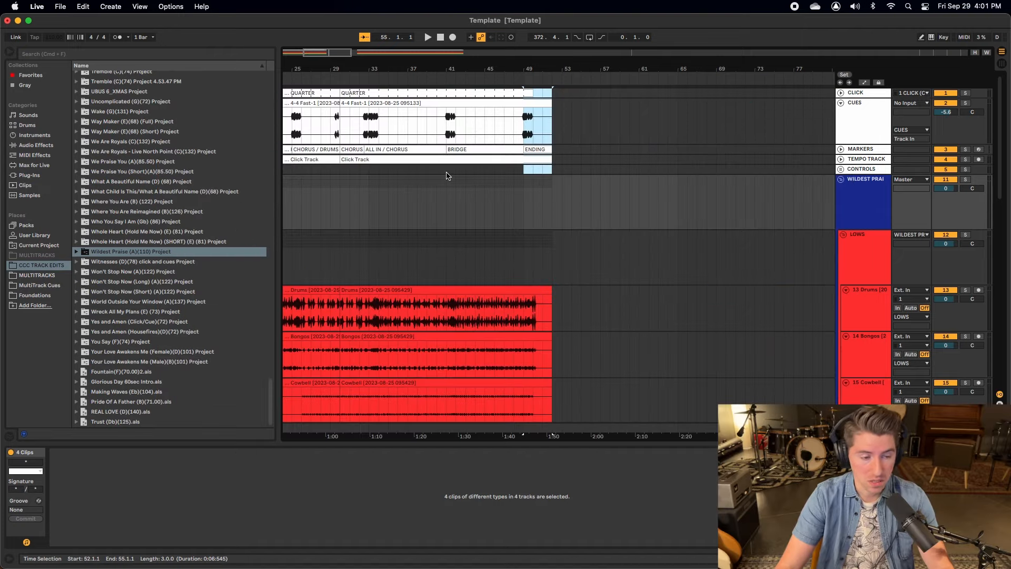
Step: Delete the short version's clips on all tracks from bar 30 to bar 52, following the drums chorus
{"action": "scroll", "coordinate": [489, 200], "scroll_direction": "left", "scroll_amount": 5}
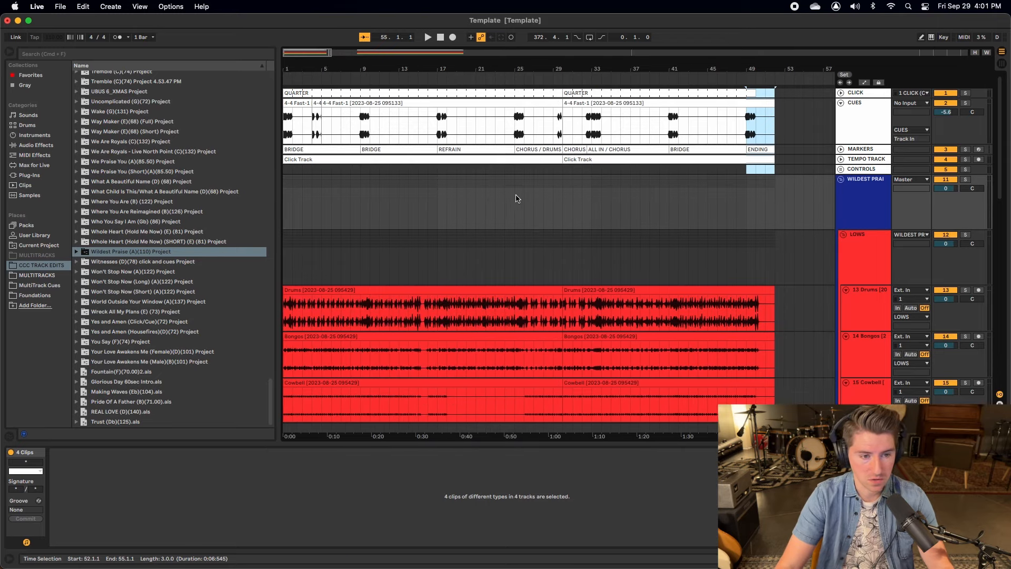
{"action": "left_click", "coordinate": [677, 95]}
{"action": "scroll", "coordinate": [677, 98], "scroll_direction": "down", "scroll_amount": 10}
{"action": "left_click", "coordinate": [658, 346], "text": "shift"}
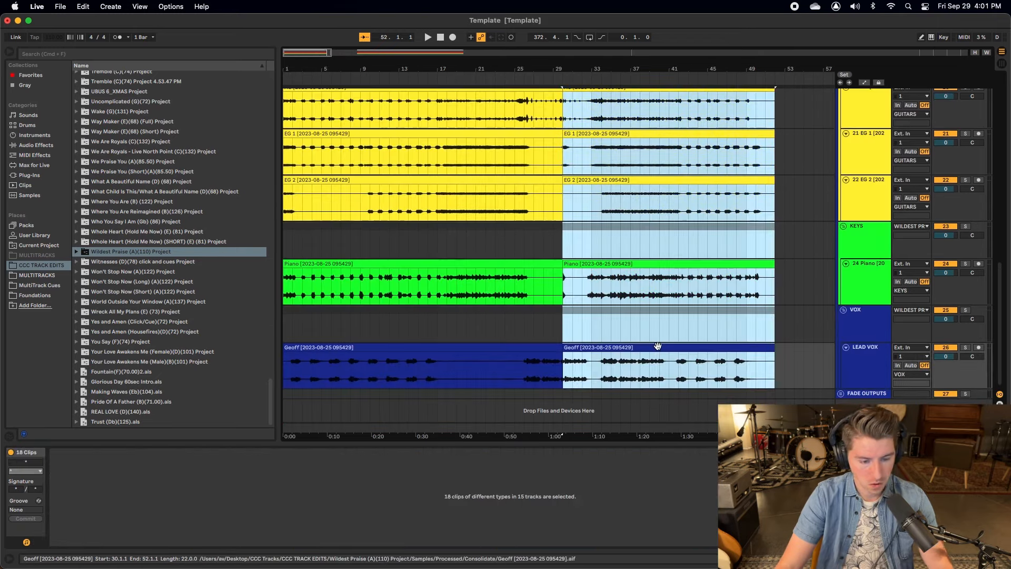
{"action": "key", "text": "Delete"}
{"action": "scroll", "coordinate": [658, 343], "scroll_direction": "up", "scroll_amount": 10}
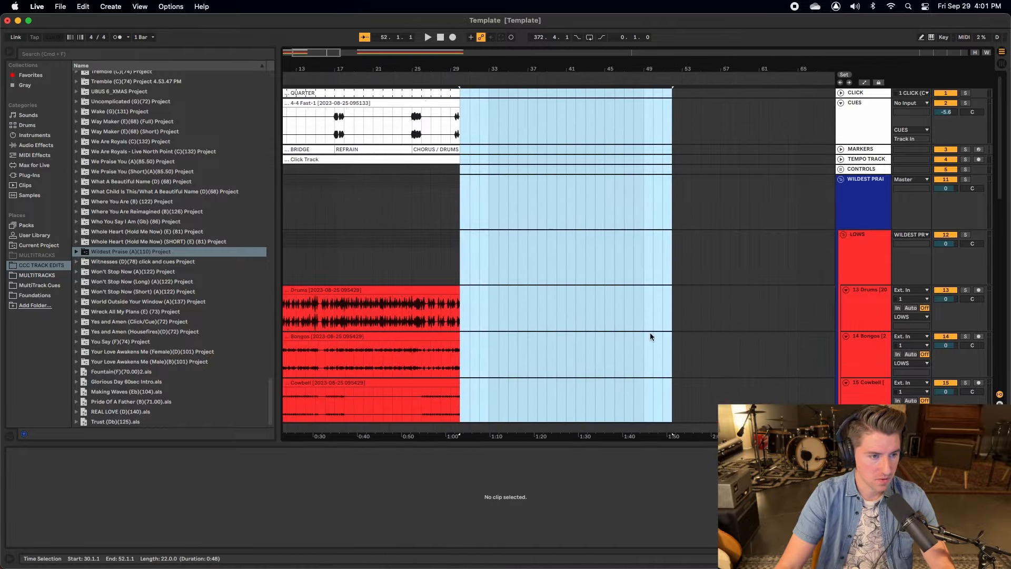
Step: Select all the short version's clips across every track and move them one bar later to start at bar 2
{"action": "left_click", "coordinate": [437, 267]}
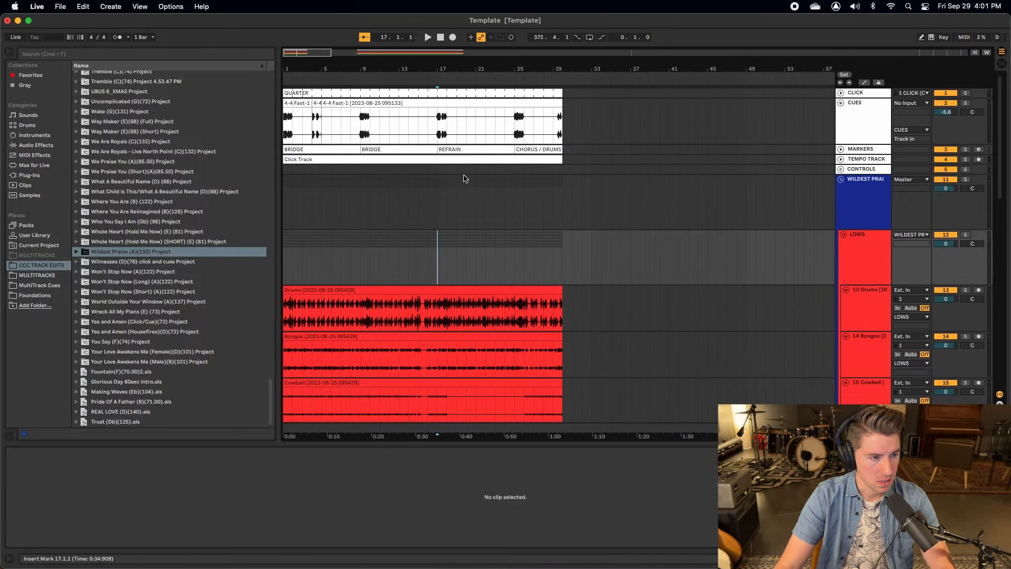
{"action": "left_click", "coordinate": [501, 94]}
{"action": "scroll", "coordinate": [504, 117], "scroll_direction": "down", "scroll_amount": 10}
{"action": "scroll", "coordinate": [505, 117], "scroll_direction": "up", "scroll_amount": 10}
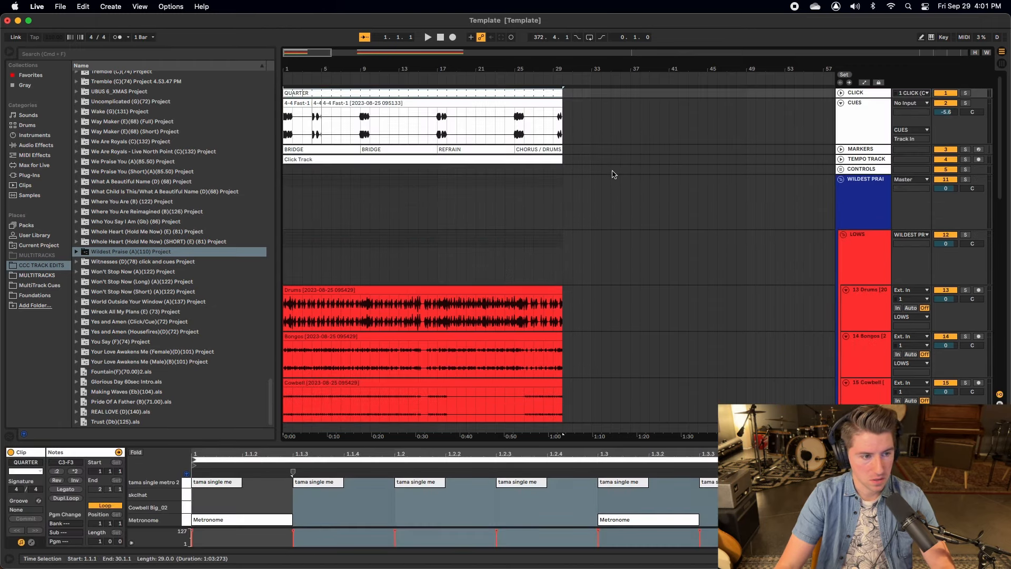
{"action": "scroll", "coordinate": [421, 158], "scroll_direction": "down", "scroll_amount": 10}
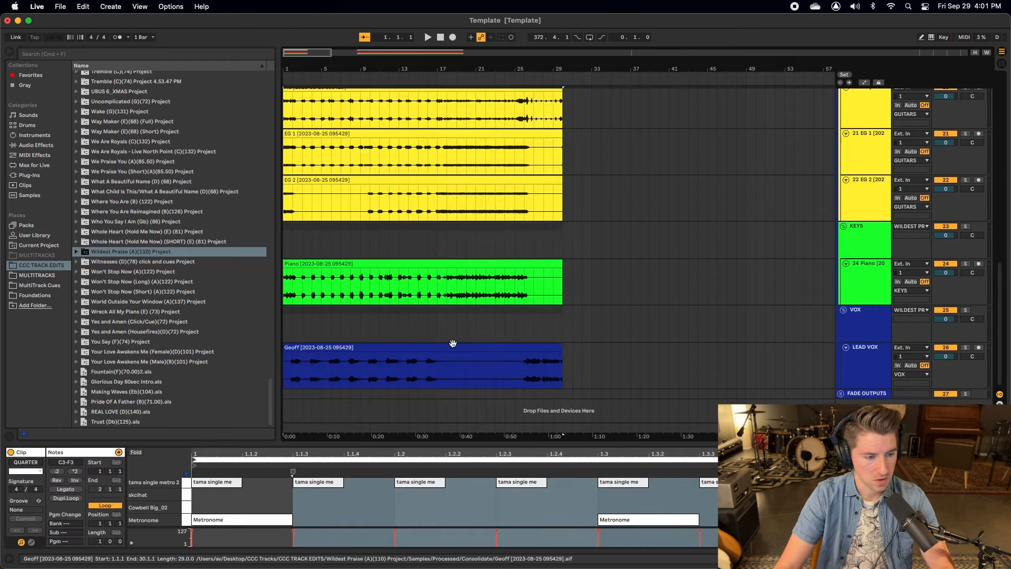
{"action": "key", "text": "super+a"}
{"action": "scroll", "coordinate": [451, 340], "scroll_direction": "up", "scroll_amount": 10}
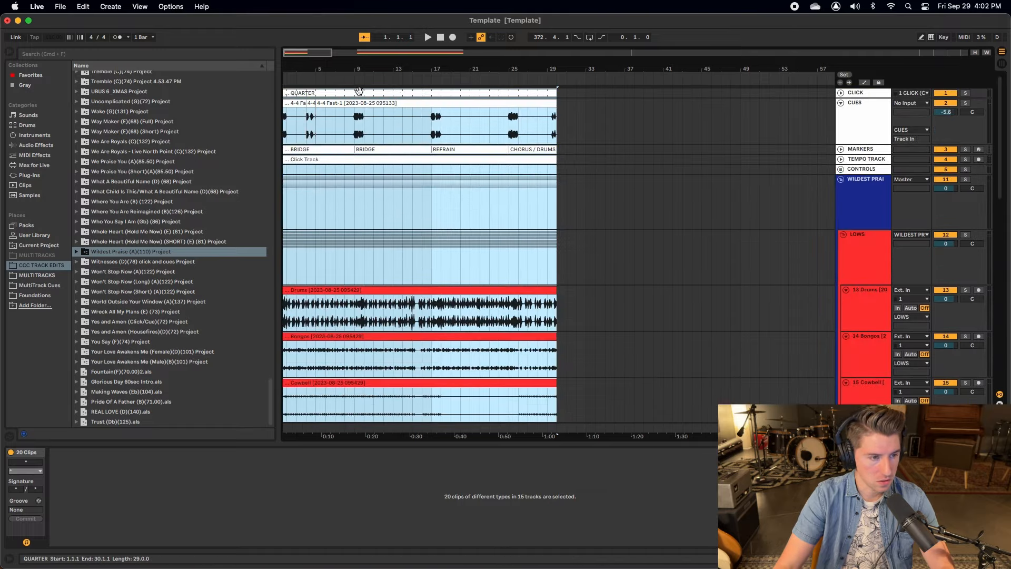
{"action": "left_click_drag", "start_coordinate": [359, 91], "coordinate": [369, 92]}
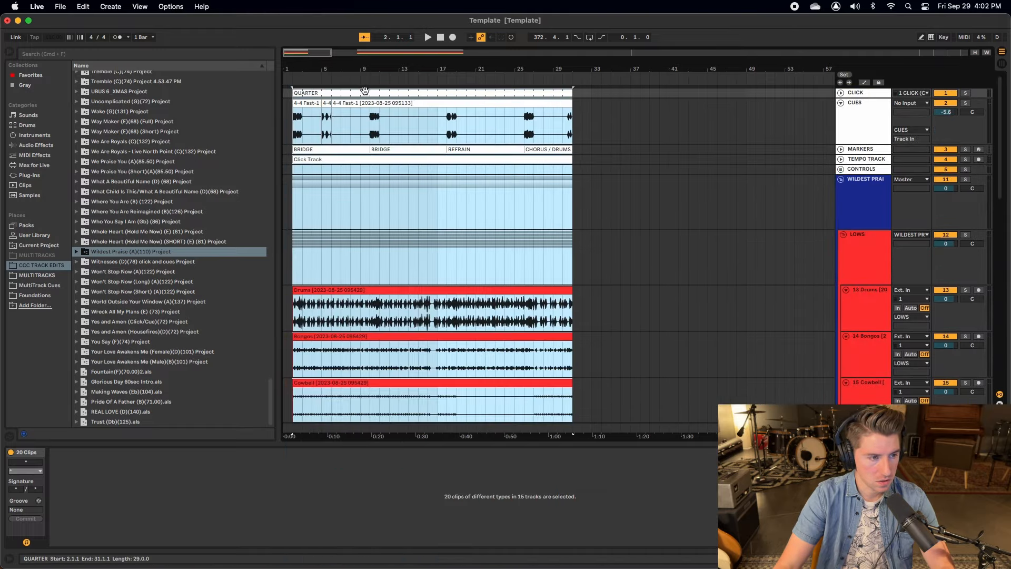
Step: Extend the tempo track, bridge marker and click clips back to bar 1 and rearrange the opening cue clips to start there
{"action": "left_click", "coordinate": [326, 193]}
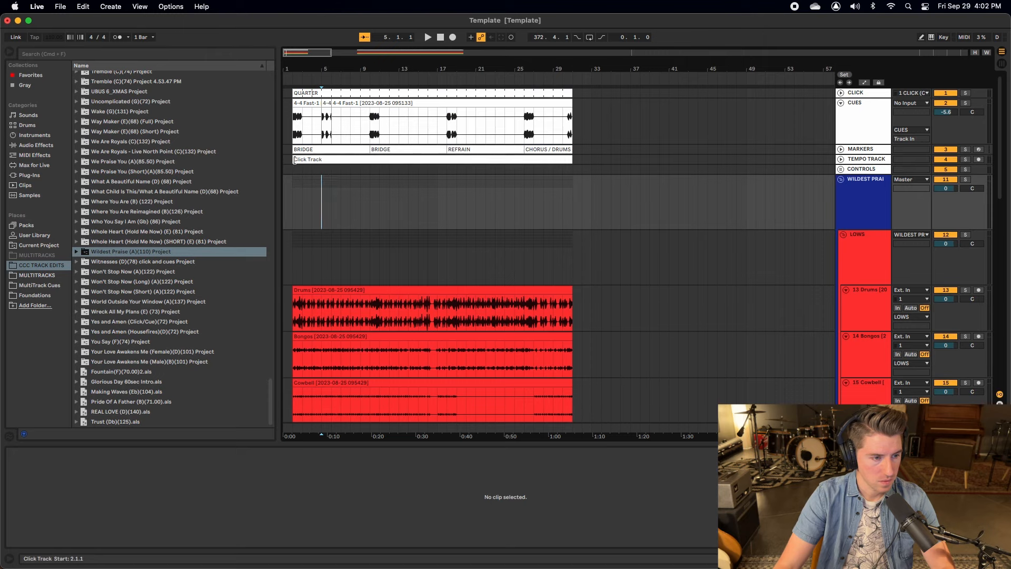
{"action": "left_click_drag", "start_coordinate": [294, 160], "coordinate": [284, 150]}
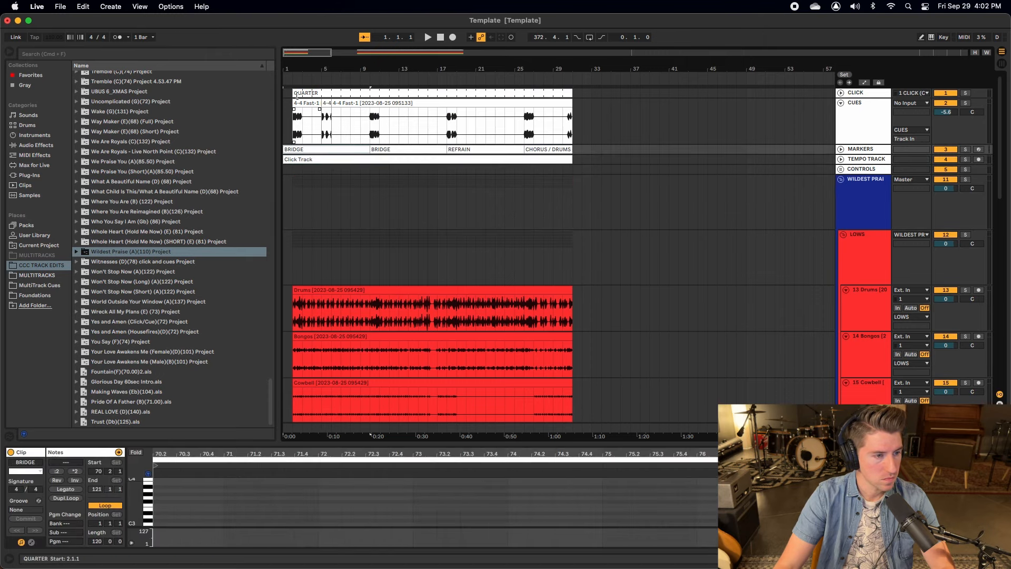
{"action": "left_click_drag", "start_coordinate": [294, 104], "coordinate": [267, 92]}
{"action": "left_click", "coordinate": [325, 104]}
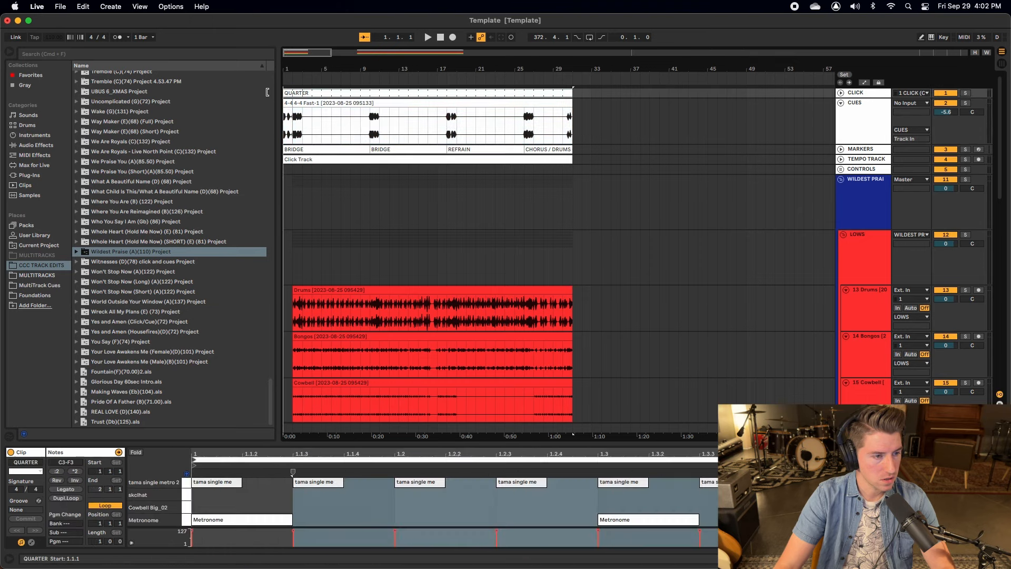
{"action": "left_click", "coordinate": [287, 127]}
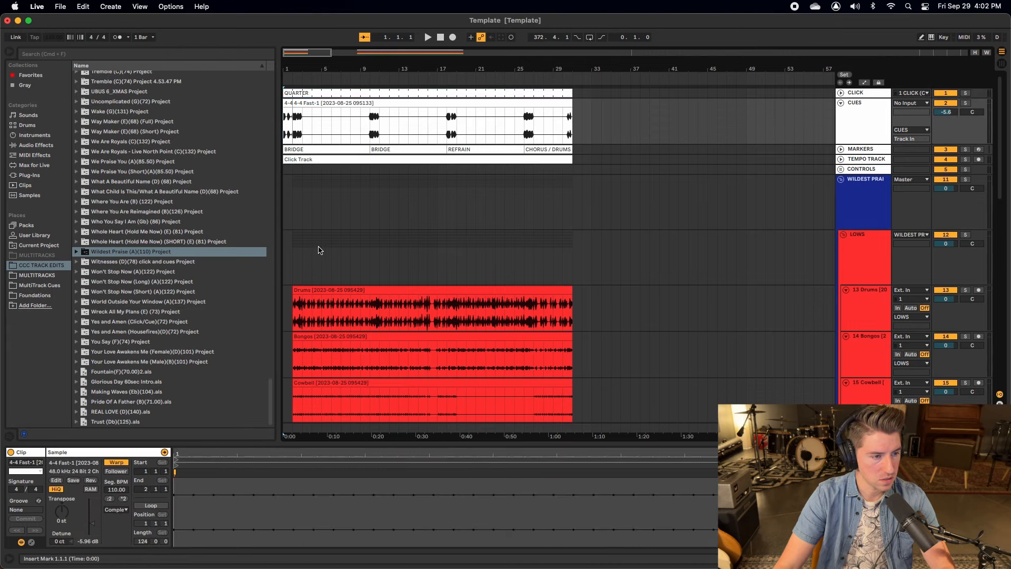
Step: Trim the drums clip's start to bar 3 and delete bar 2 to bar 3 from the other instrument tracks
{"action": "left_click_drag", "start_coordinate": [294, 293], "coordinate": [299, 294]}
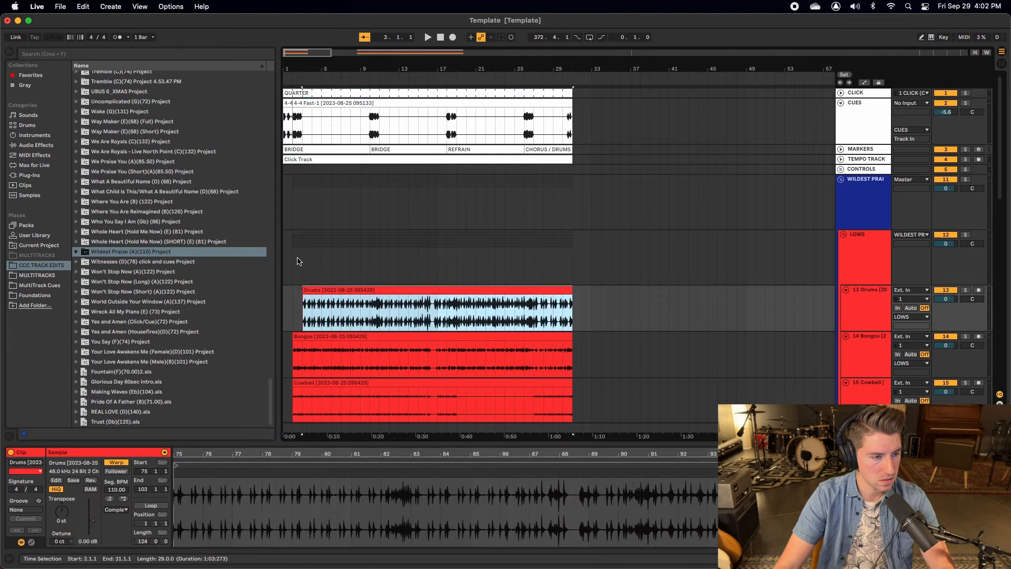
{"action": "scroll", "coordinate": [299, 279], "scroll_direction": "down", "scroll_amount": 1}
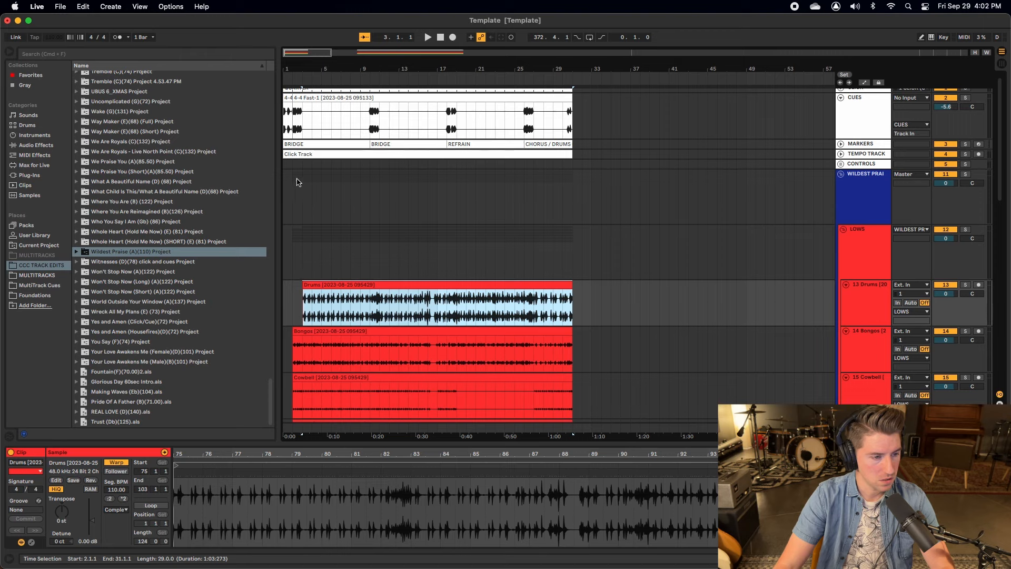
{"action": "left_click_drag", "start_coordinate": [296, 168], "coordinate": [302, 172]}
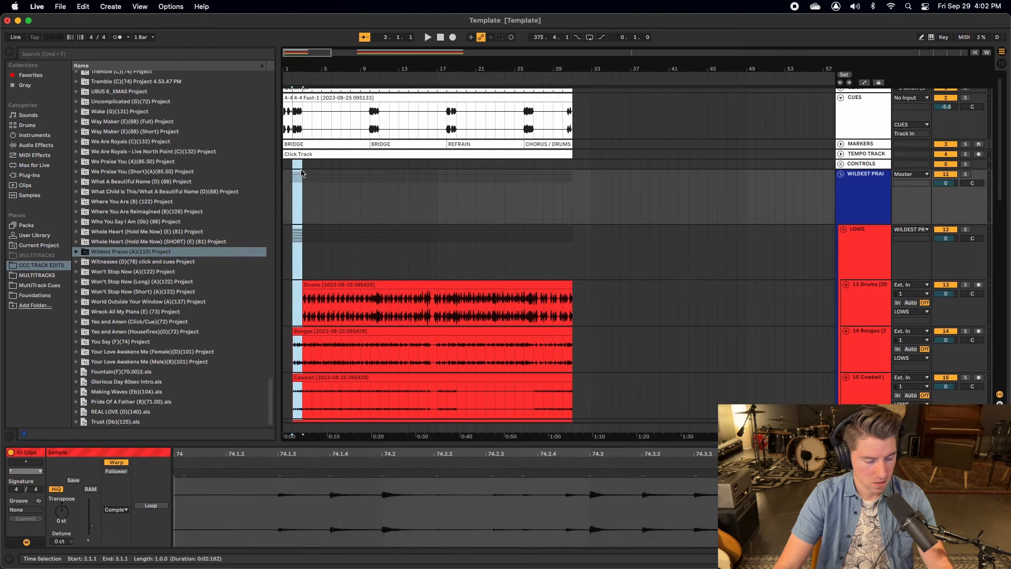
{"action": "key", "text": "Delete"}
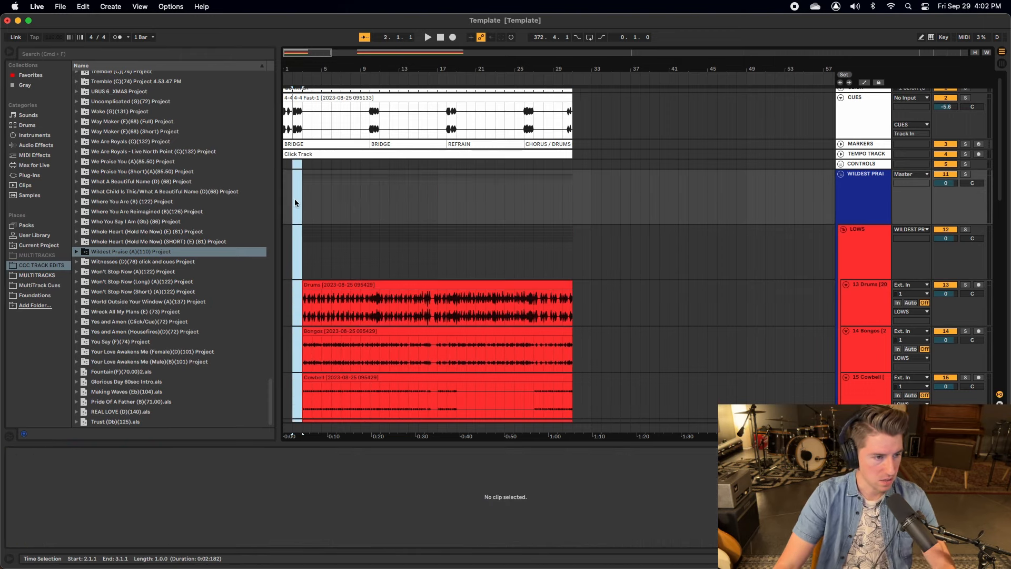
Step: Play back the short version from bar 1 and extend the start of its drums clip back to bar 2
{"action": "left_click", "coordinate": [295, 198]}
{"action": "left_click", "coordinate": [286, 166]}
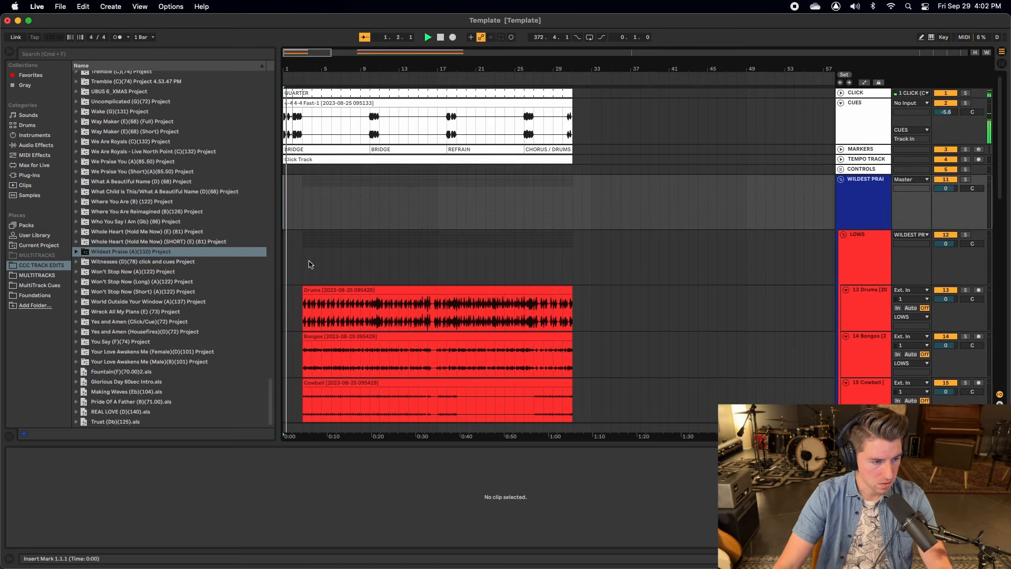
{"action": "left_click_drag", "start_coordinate": [305, 290], "coordinate": [296, 290]}
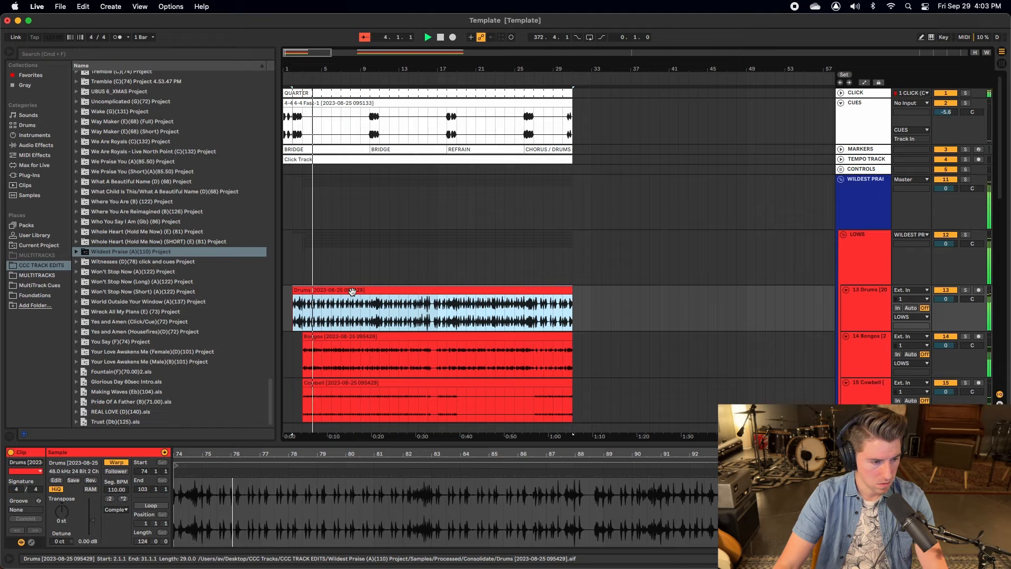
{"action": "scroll", "coordinate": [352, 292], "scroll_direction": "down", "scroll_amount": 5}
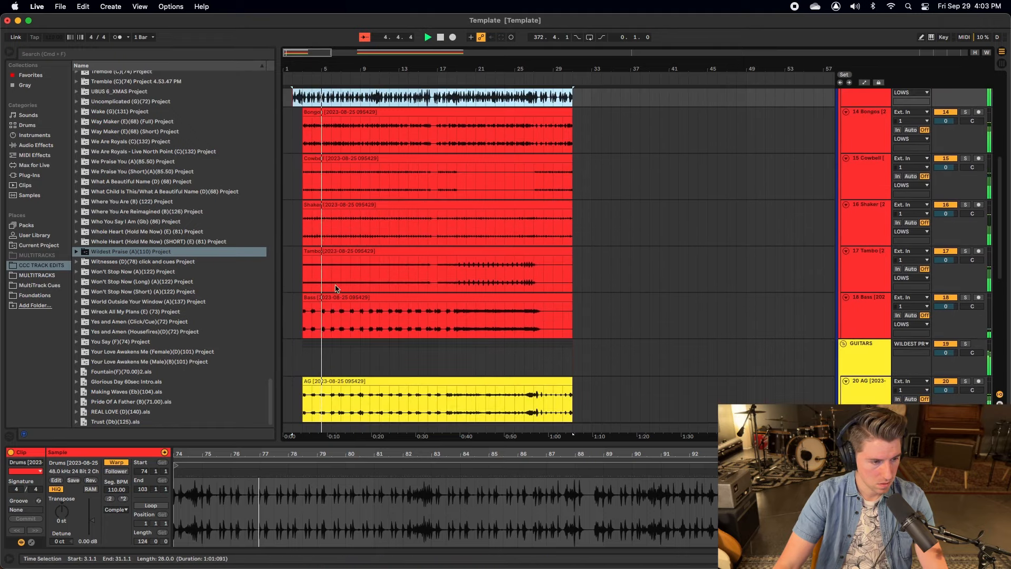
{"action": "mouse_move", "coordinate": [304, 254]}
{"action": "left_mouse_down"}
{"action": "mouse_move", "coordinate": [286, 253]}
{"action": "mouse_move", "coordinate": [301, 259]}
{"action": "left_mouse_up"}
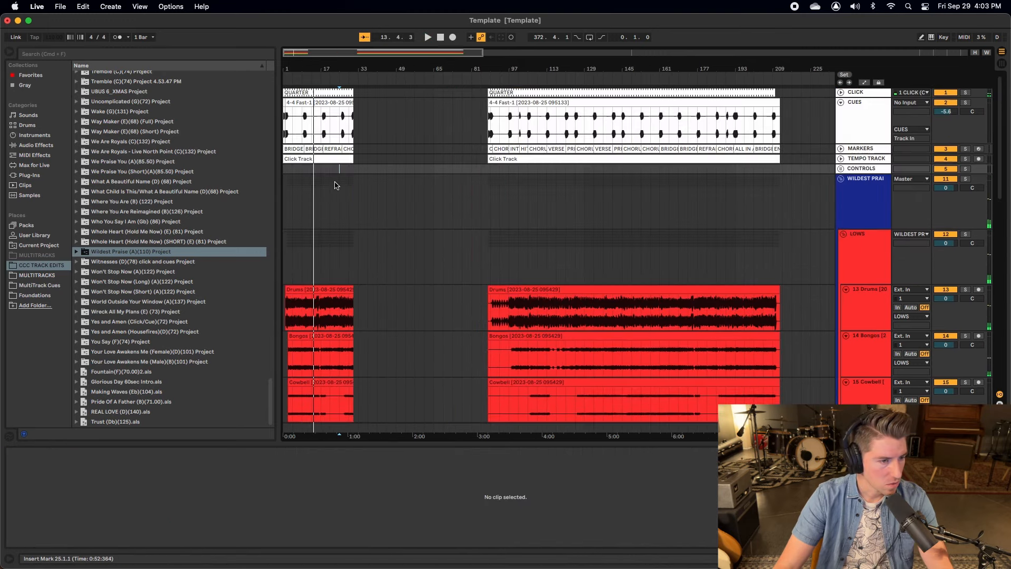
{"action": "left_click", "coordinate": [346, 172]}
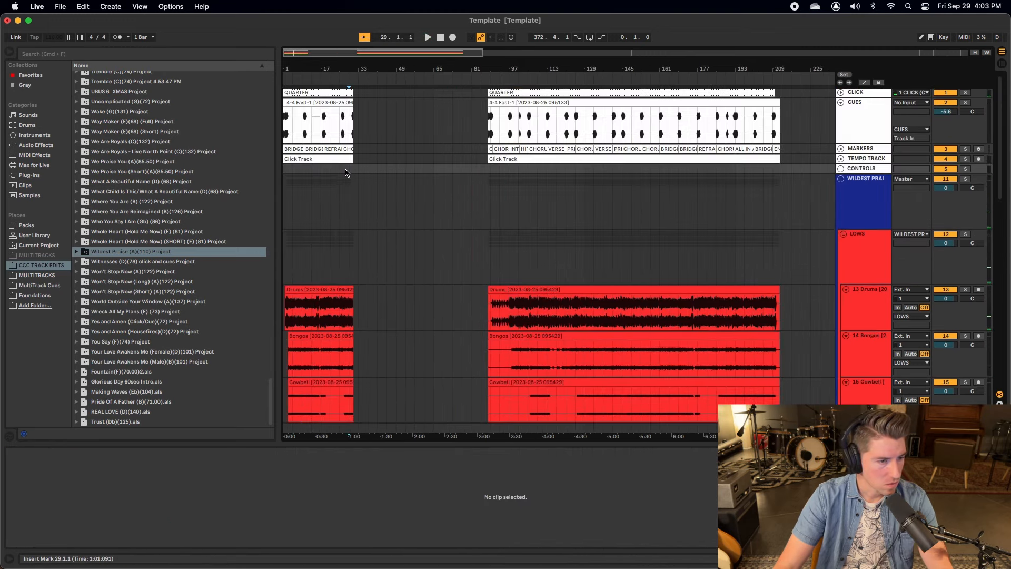
{"action": "key", "text": "space"}
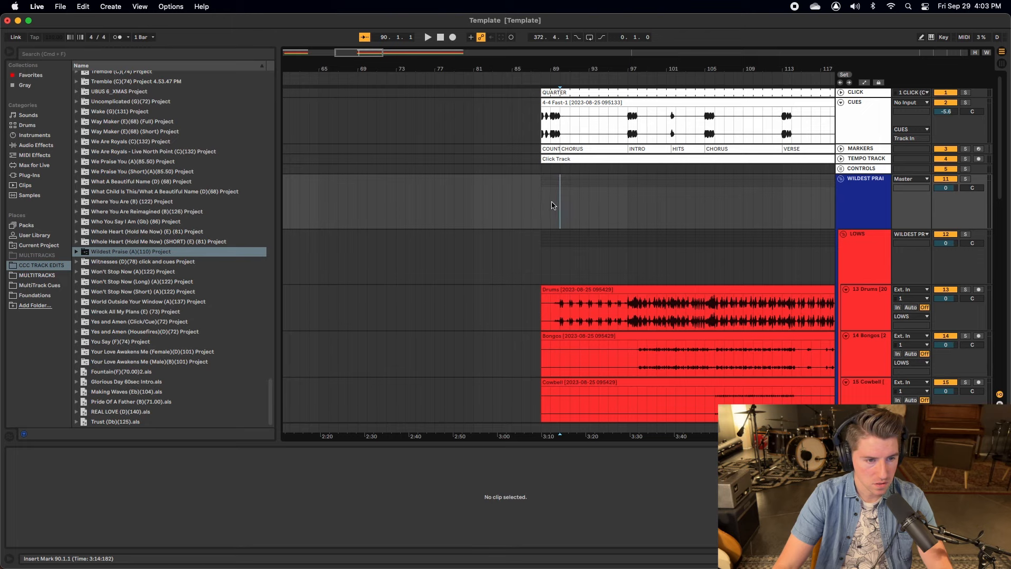
Step: Split the full version's count-in on all tracks from bar 88 to bar 90 and delete that time
{"action": "left_click_drag", "start_coordinate": [742, 169], "coordinate": [723, 95]}
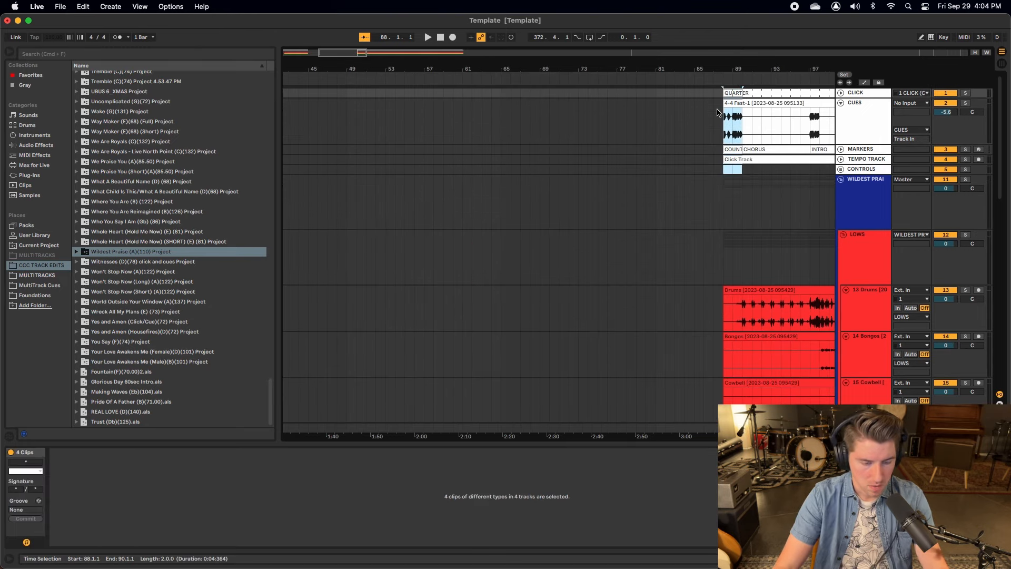
{"action": "left_click_drag", "start_coordinate": [724, 169], "coordinate": [743, 191]}
{"action": "key", "text": "super+e"}
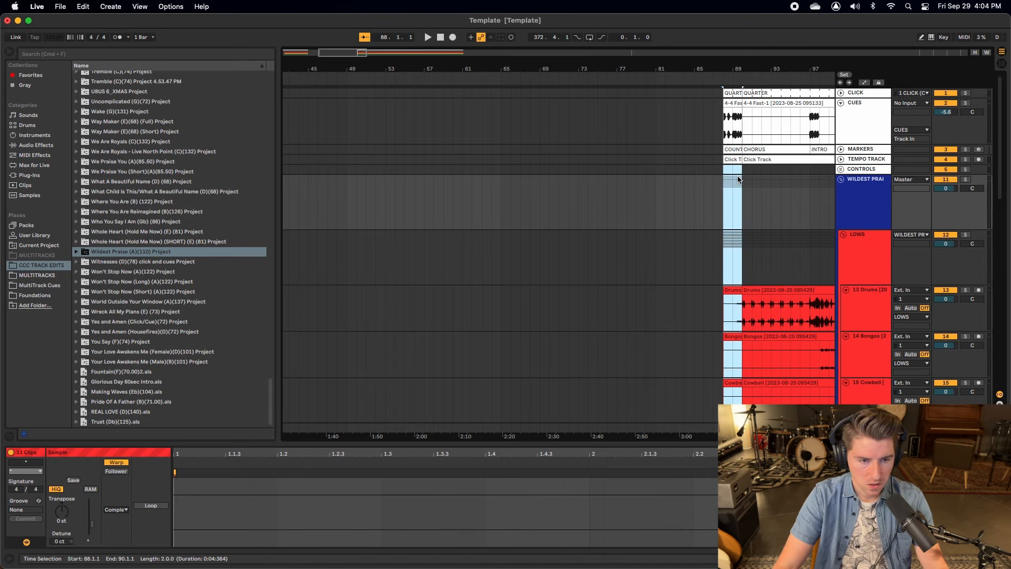
{"action": "key", "text": "super+shift+Delete"}
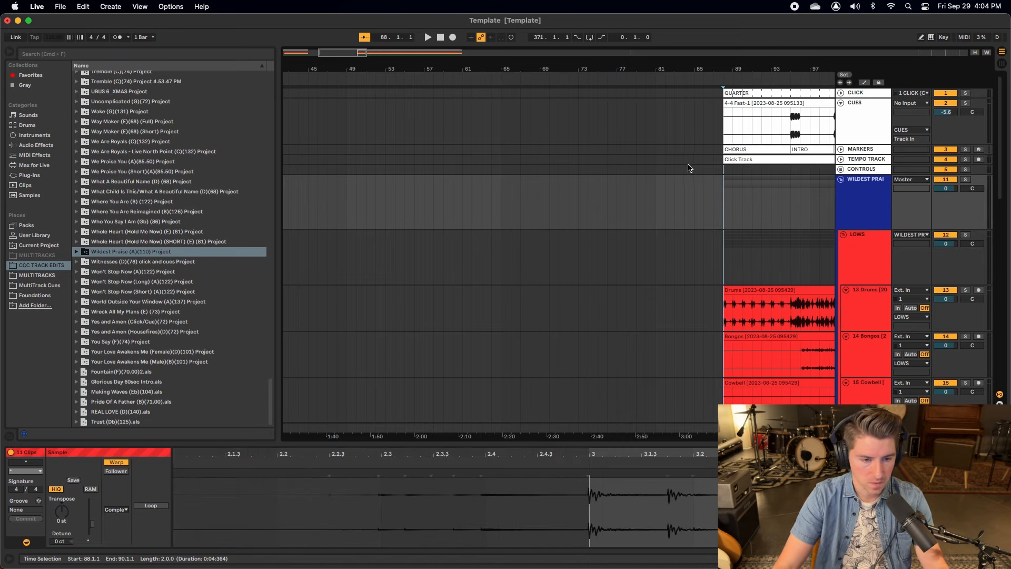
Step: Delete the empty time from bar 31 to the full version's start so it directly follows the short version
{"action": "scroll", "coordinate": [469, 173], "scroll_direction": "left", "scroll_amount": 5}
{"action": "scroll", "coordinate": [495, 175], "scroll_direction": "right", "scroll_amount": 5}
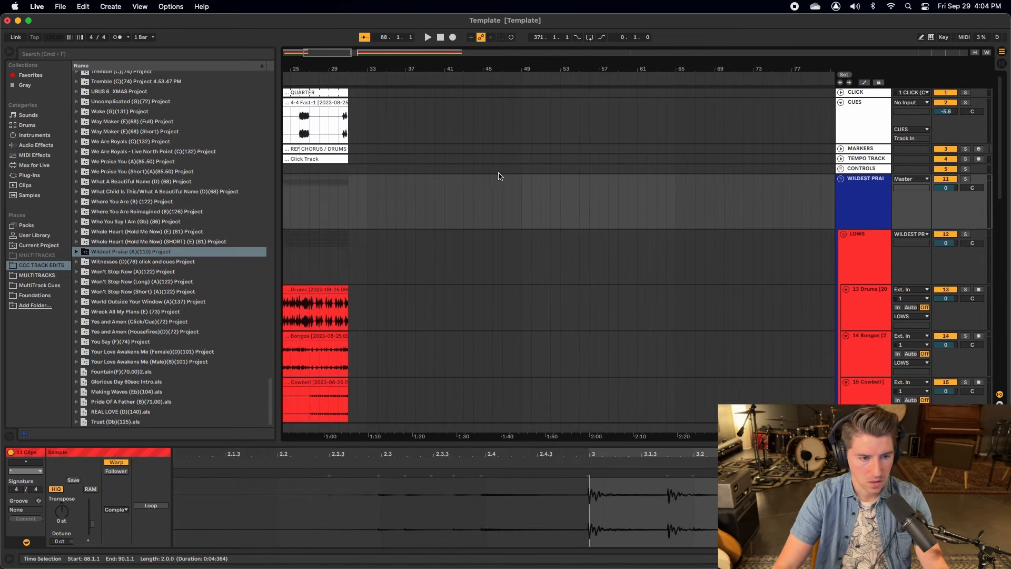
{"action": "left_click_drag", "start_coordinate": [358, 173], "coordinate": [628, 166]}
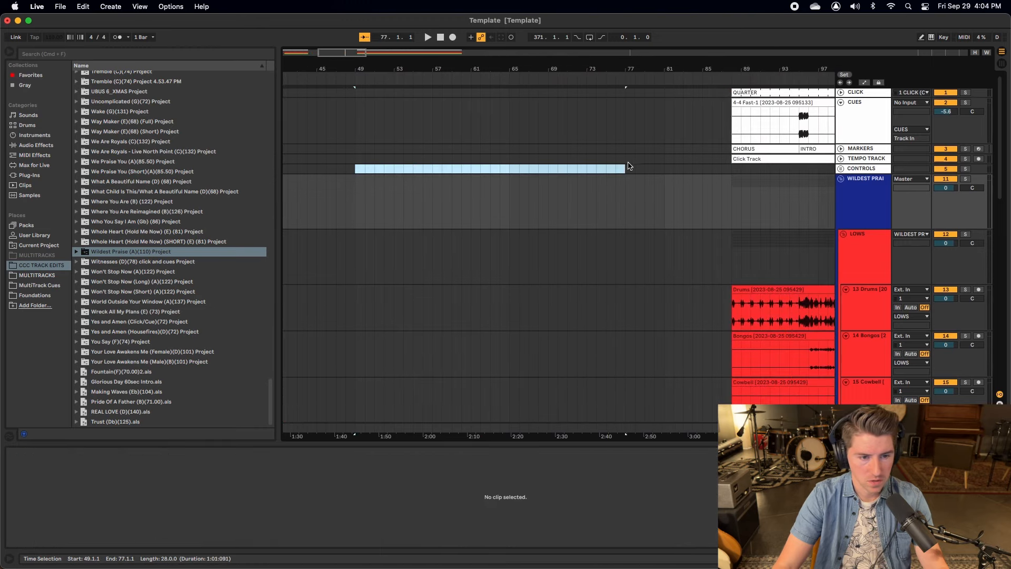
{"action": "key", "text": "super+shift+BackSpace"}
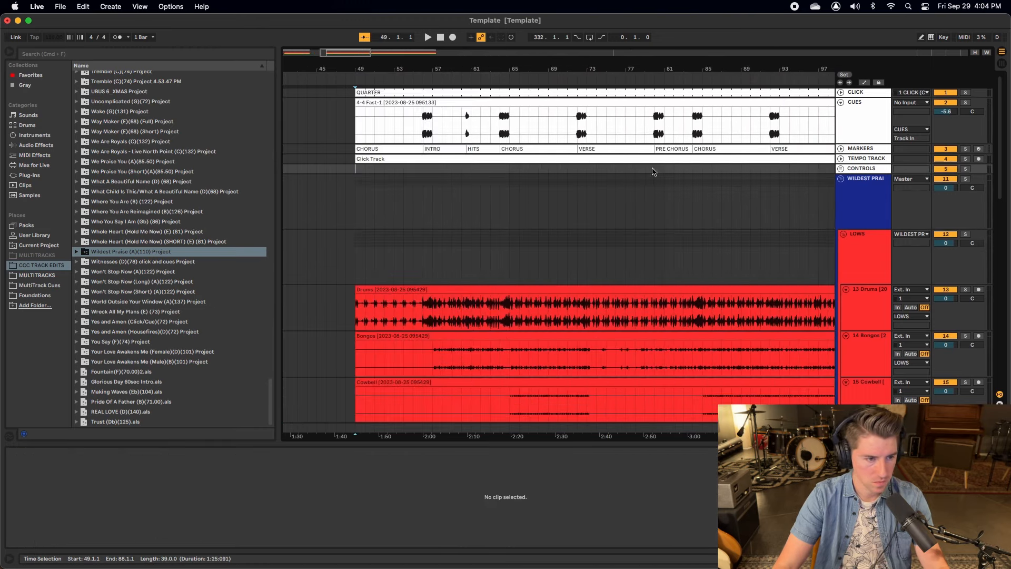
{"action": "scroll", "coordinate": [657, 169], "scroll_direction": "left", "scroll_amount": 4}
{"action": "scroll", "coordinate": [657, 170], "scroll_direction": "left", "scroll_amount": 7}
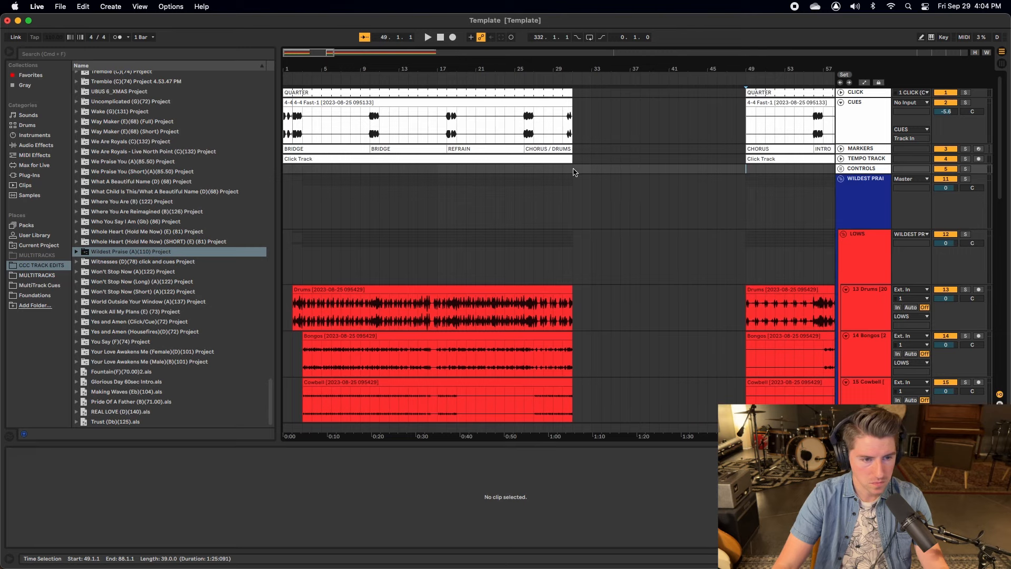
{"action": "left_click_drag", "start_coordinate": [573, 171], "coordinate": [747, 171]}
{"action": "key", "text": "super+shift+BackSpace"}
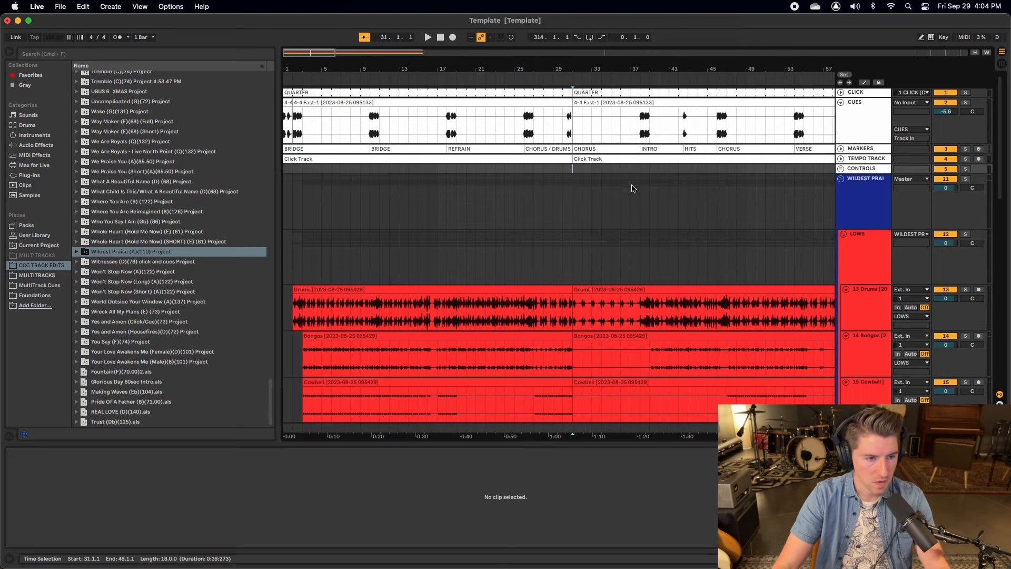
Step: Play back the transition from the short version into the full version around bar 31
{"action": "left_click", "coordinate": [567, 126]}
{"action": "key", "text": "space"}
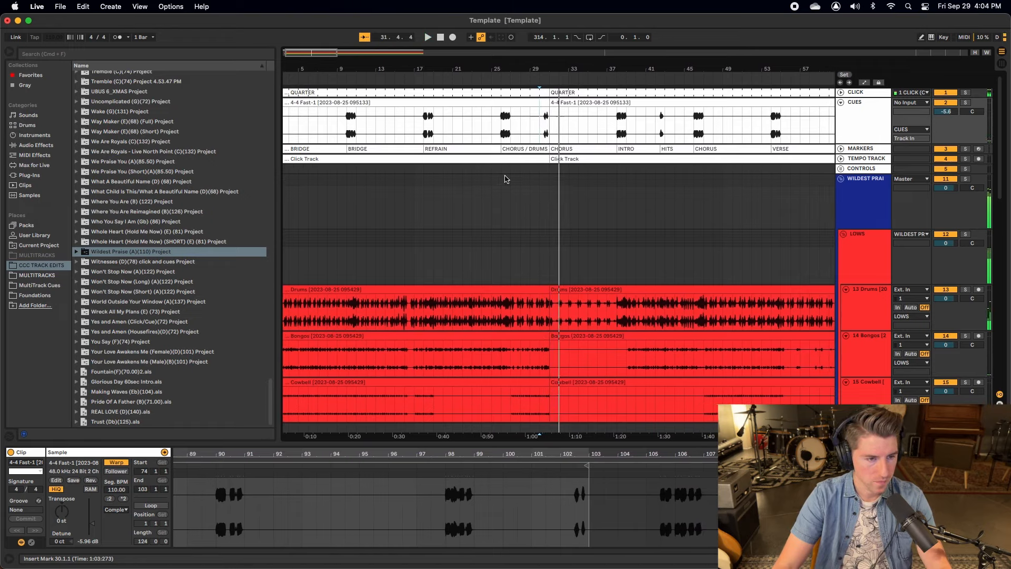
{"action": "key", "text": "space"}
Step: Add a locator at bar 27 within the short version's drums chorus
{"action": "left_click", "coordinate": [509, 271]}
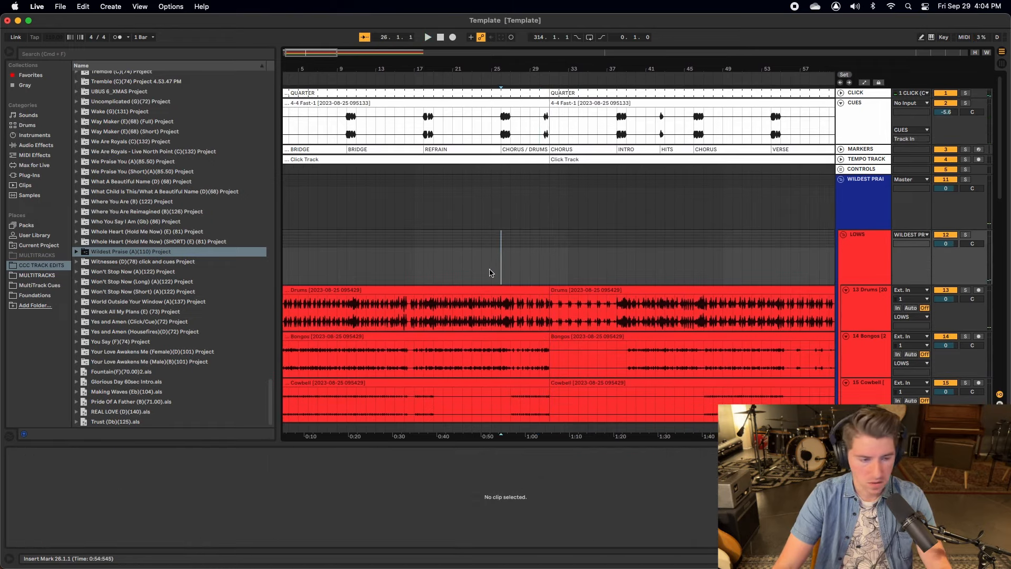
{"action": "right_click", "coordinate": [502, 81]}
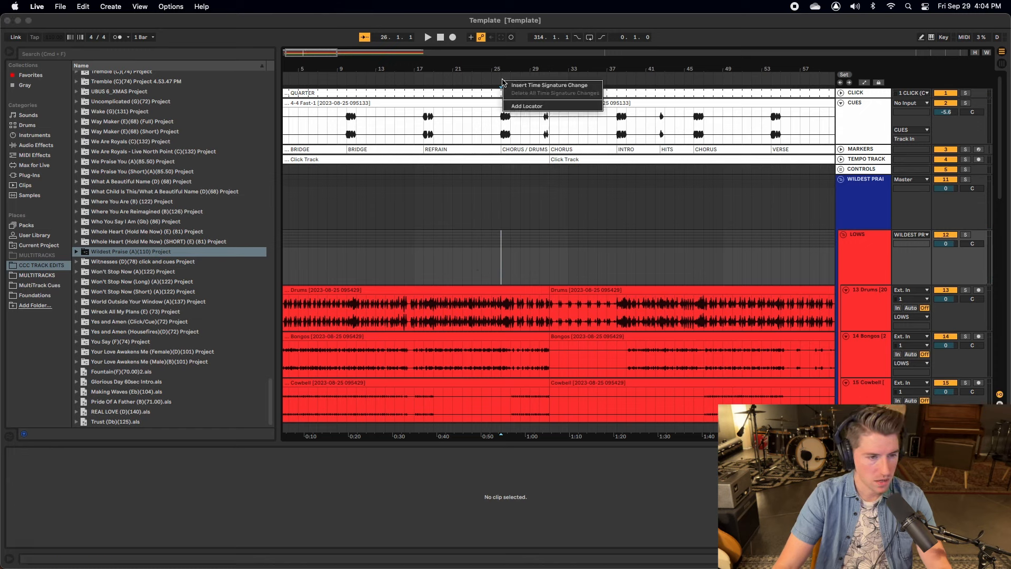
{"action": "left_click", "coordinate": [532, 106]}
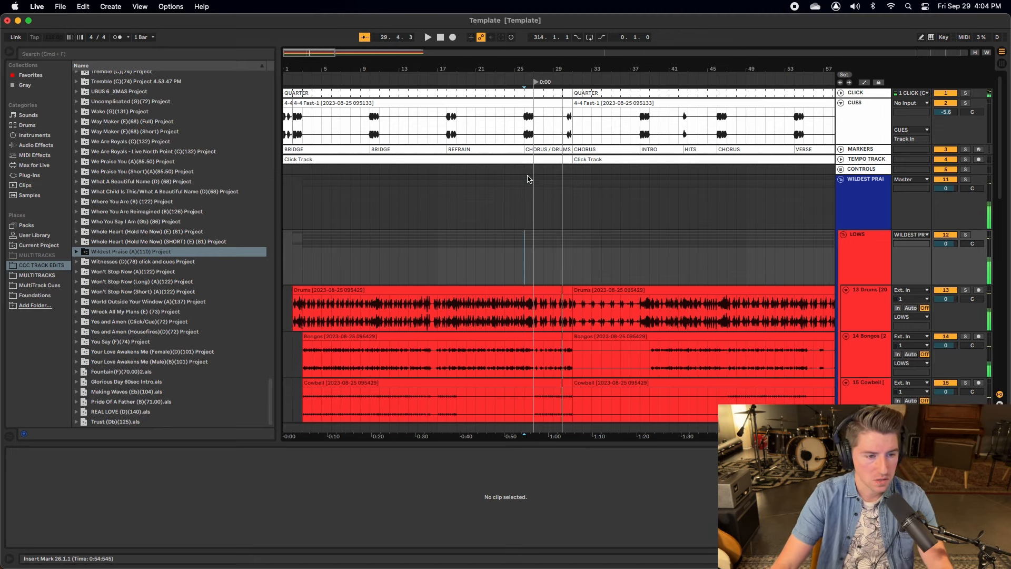
Step: Play back the drums chorus from bar 26 and extend the start of the full version's cues clip back to bar 30
{"action": "key", "text": "space"}
{"action": "left_click", "coordinate": [528, 179]}
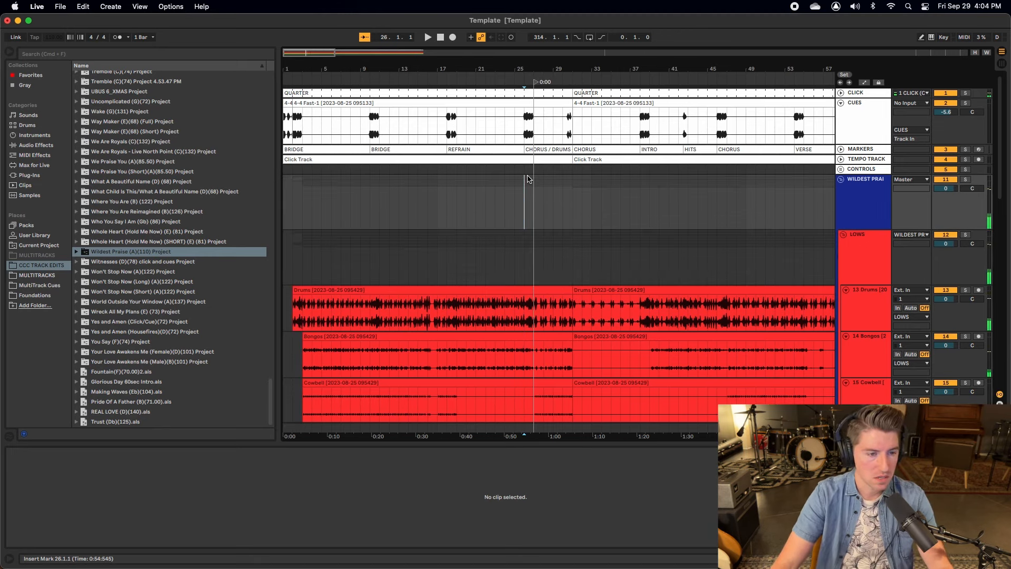
{"action": "left_click", "coordinate": [525, 168]}
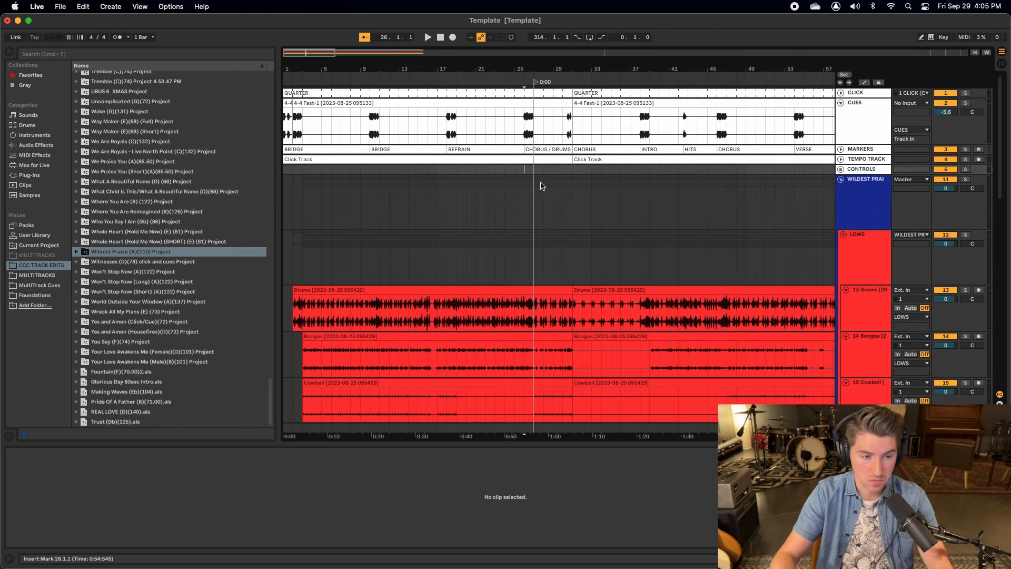
{"action": "key", "text": "space"}
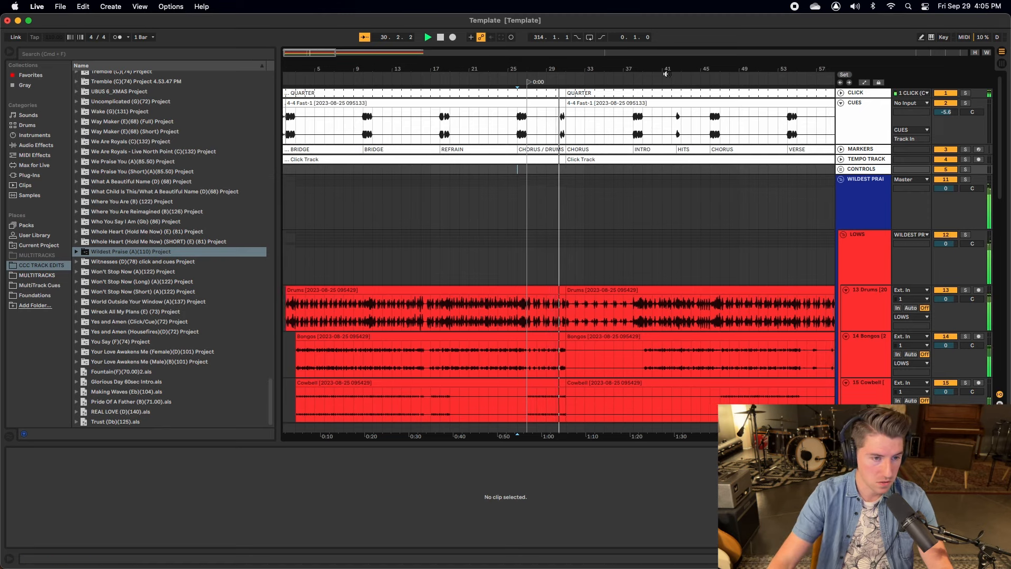
{"action": "left_click", "coordinate": [565, 105]}
{"action": "left_click_drag", "start_coordinate": [565, 105], "coordinate": [554, 104]}
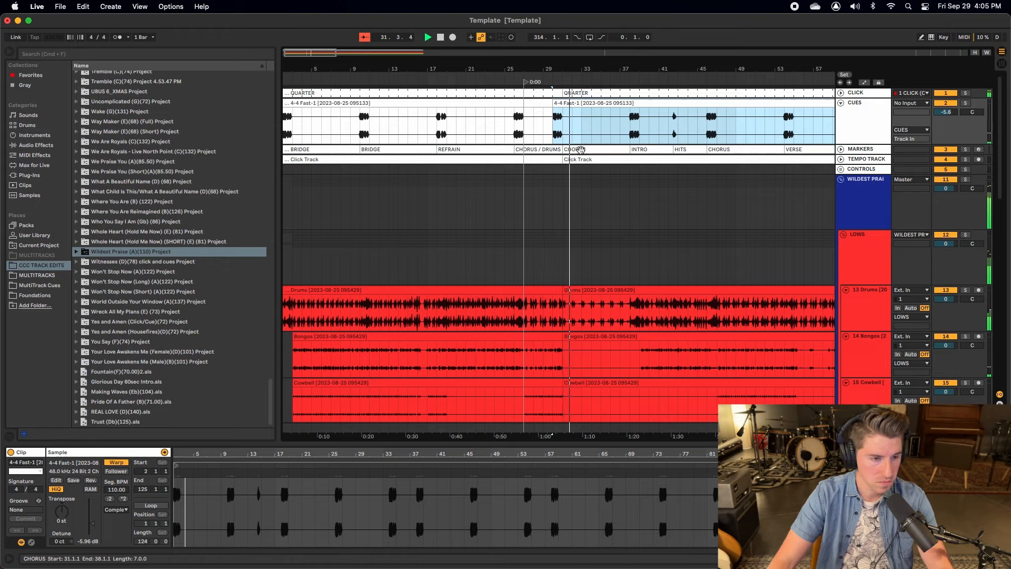
Step: Play back the cues from bar 30 into the full version and check the instrument tracks at the join
{"action": "key", "text": "space"}
{"action": "left_click", "coordinate": [554, 125]}
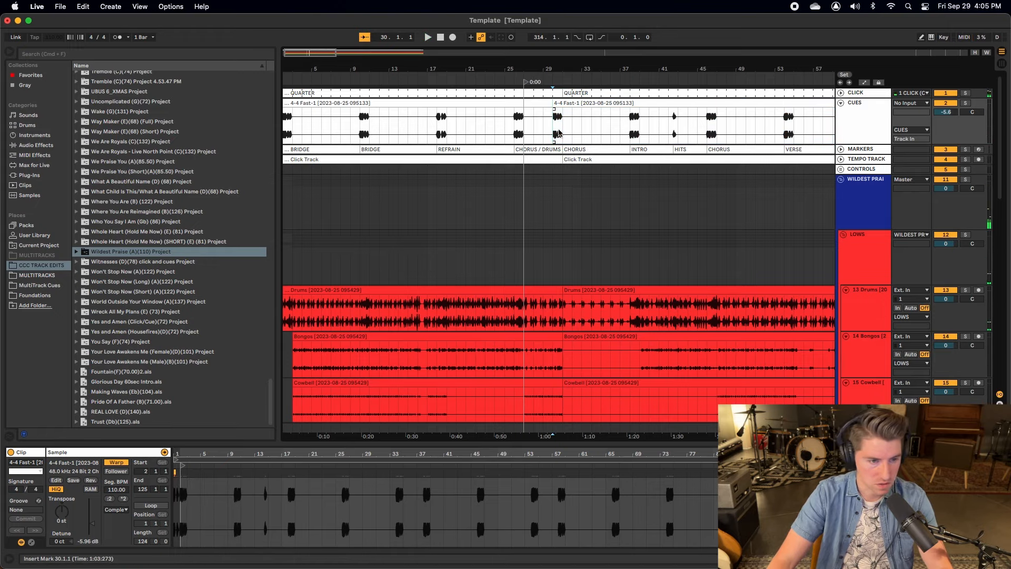
{"action": "key", "text": "space"}
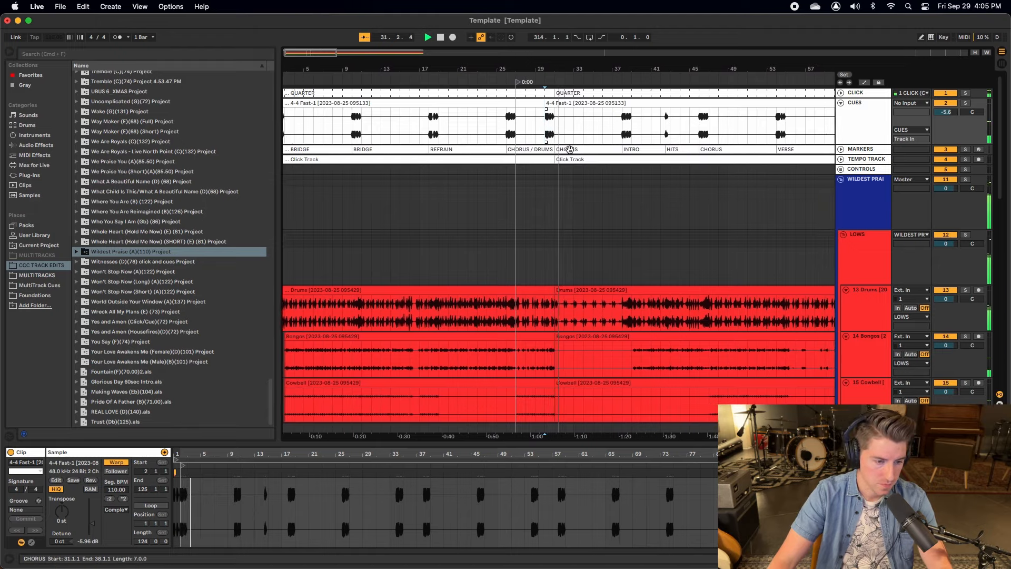
{"action": "scroll", "coordinate": [572, 167], "scroll_direction": "down", "scroll_amount": 15}
{"action": "scroll", "coordinate": [572, 166], "scroll_direction": "up", "scroll_amount": 15}
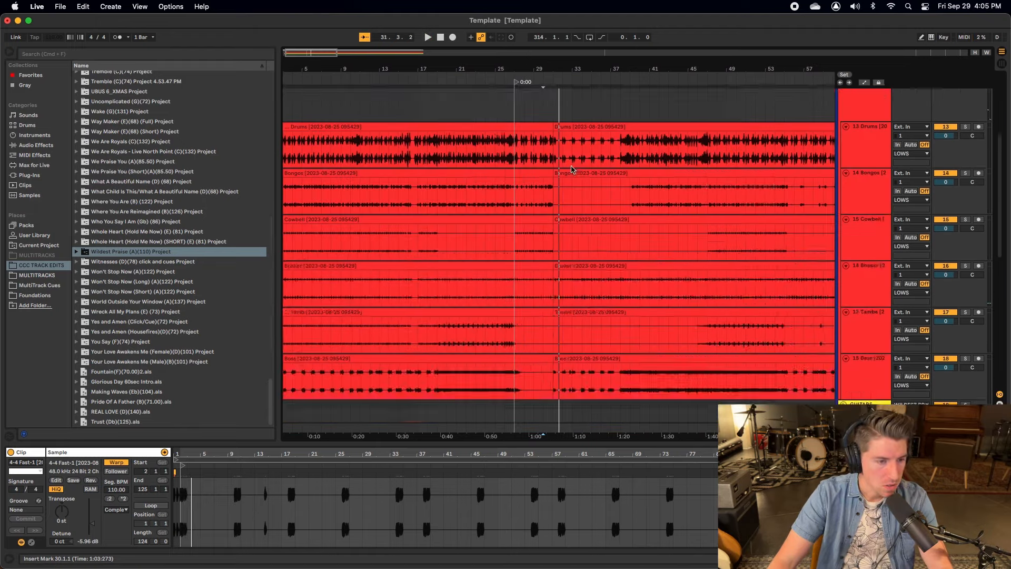
Step: Examine the instrument clips across the short version and play back its opening from bar 2
{"action": "left_click", "coordinate": [509, 191]}
{"action": "scroll", "coordinate": [527, 190], "scroll_direction": "left", "scroll_amount": 2}
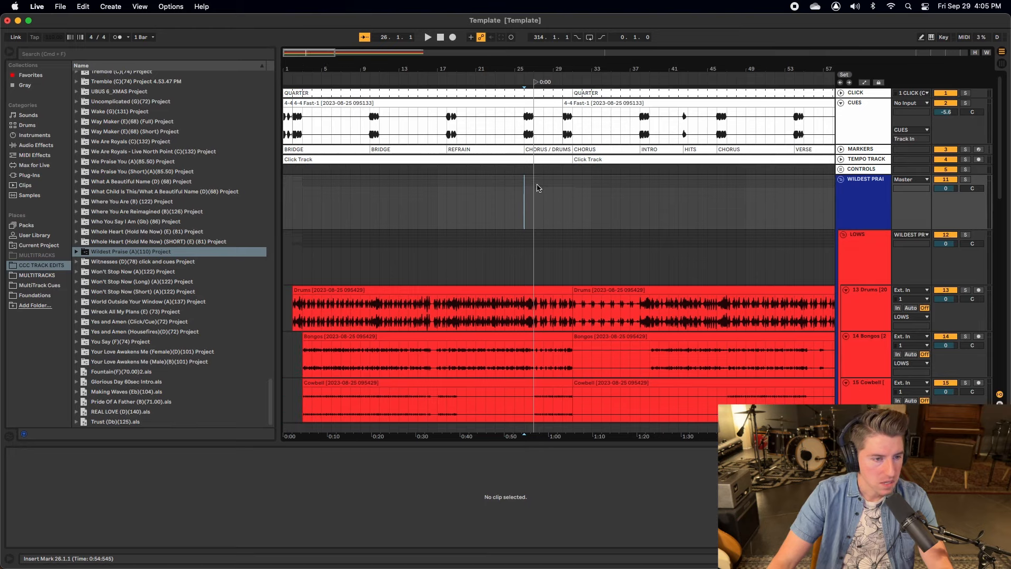
{"action": "left_click", "coordinate": [283, 172]}
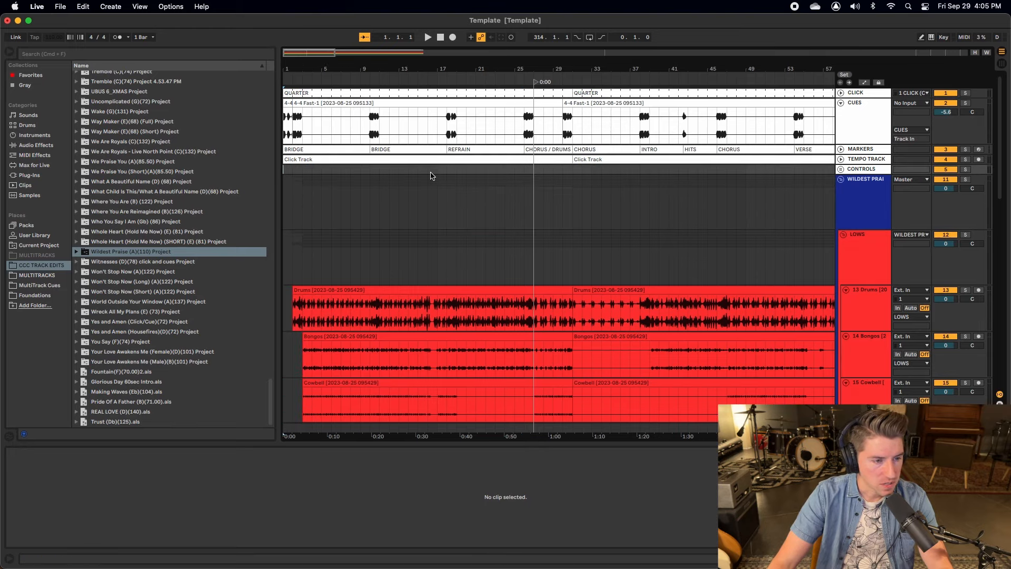
{"action": "left_click_drag", "start_coordinate": [284, 170], "coordinate": [532, 177]}
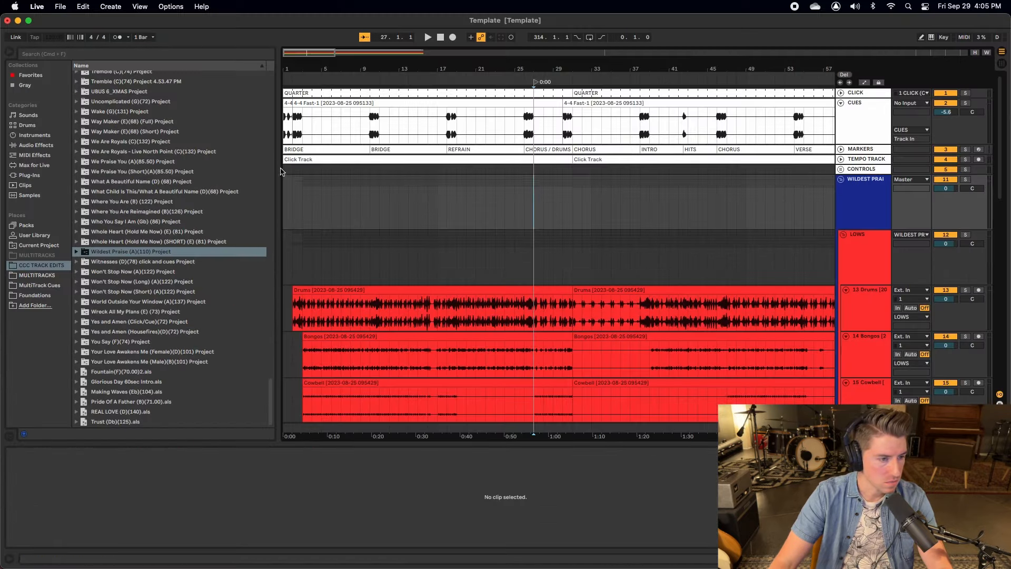
{"action": "scroll", "coordinate": [348, 226], "scroll_direction": "down", "scroll_amount": 15}
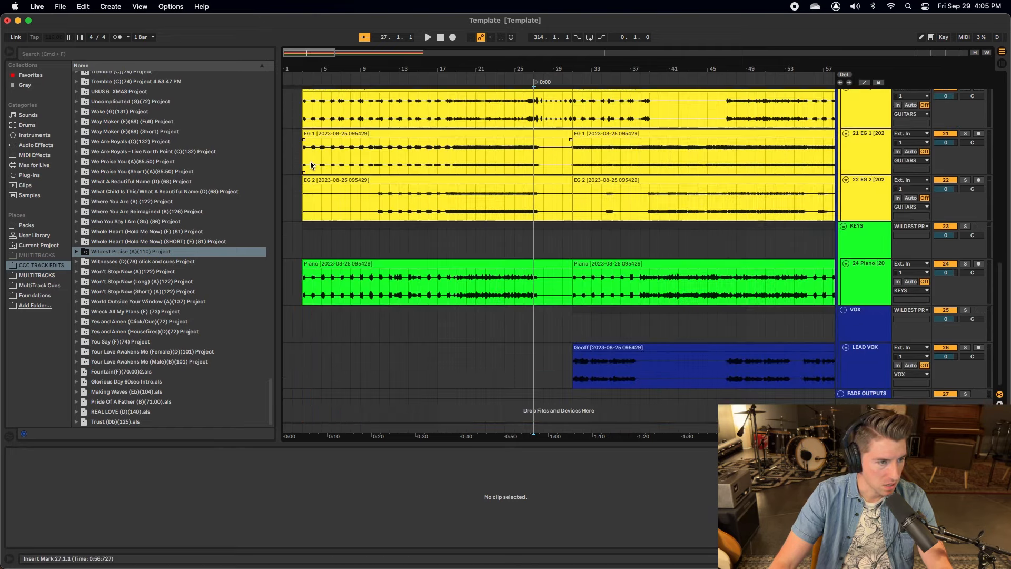
{"action": "scroll", "coordinate": [311, 165], "scroll_direction": "up", "scroll_amount": 15}
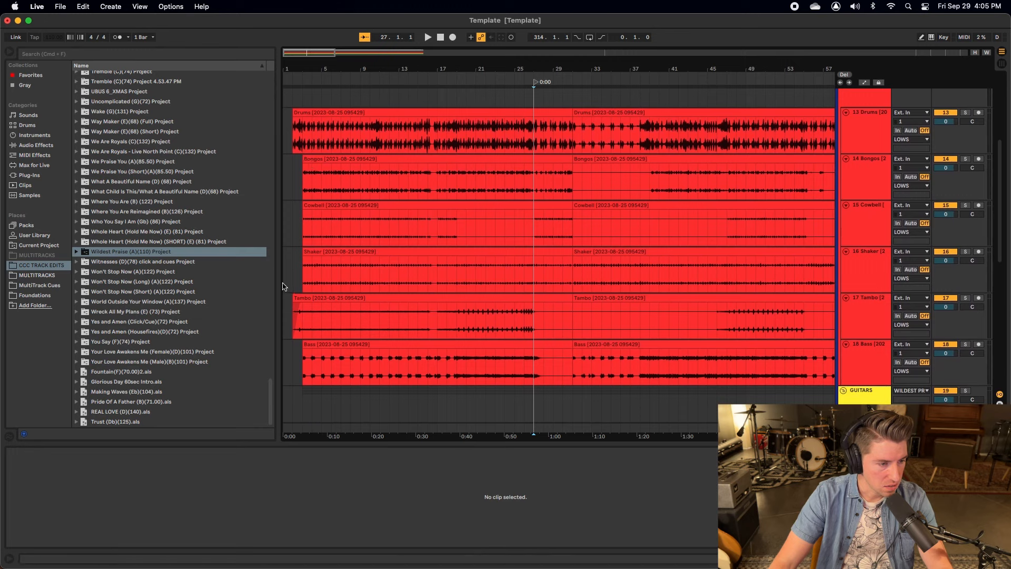
{"action": "key", "text": "space"}
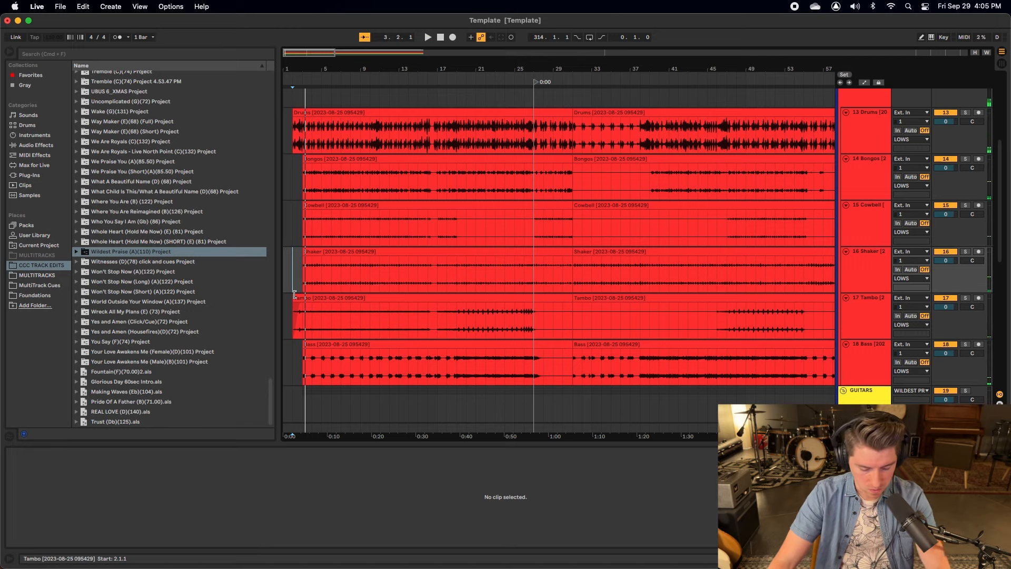
Step: Trim the start of the short version's drums clip to 2.2.2 and play back the drum entry
{"action": "scroll", "coordinate": [293, 310], "scroll_direction": "up", "scroll_amount": 10}
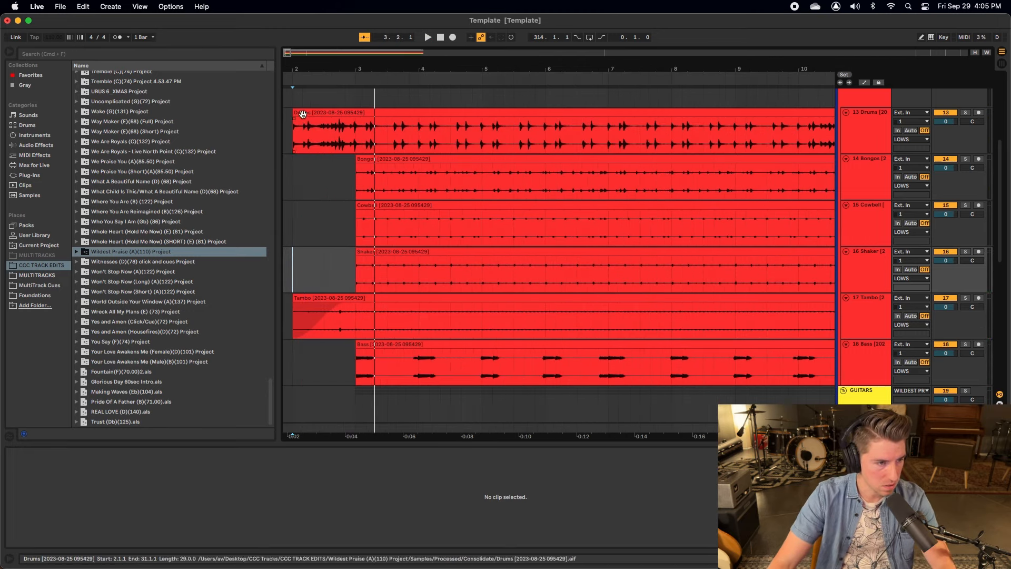
{"action": "left_click_drag", "start_coordinate": [293, 117], "coordinate": [315, 117]}
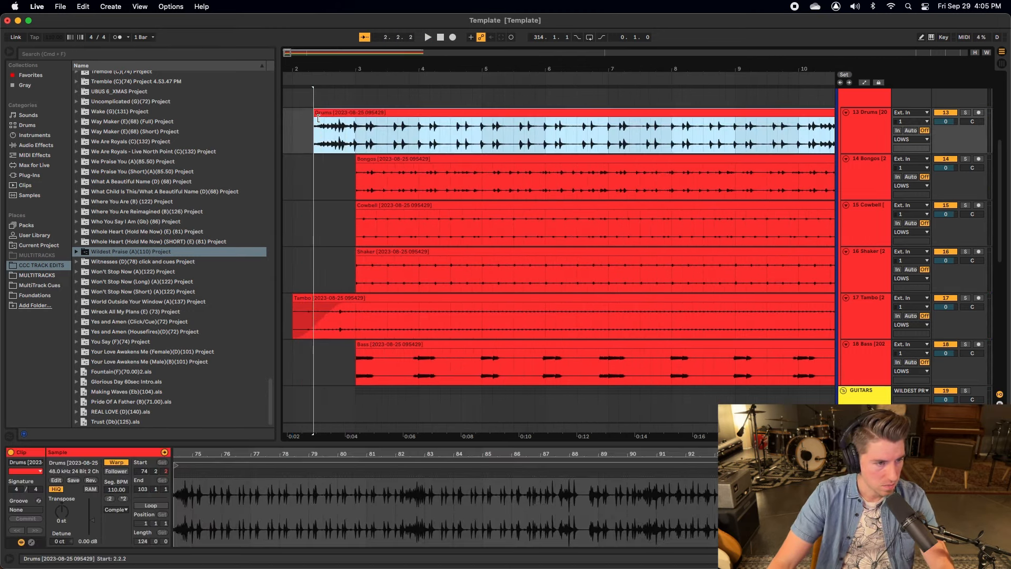
{"action": "left_click", "coordinate": [318, 102]}
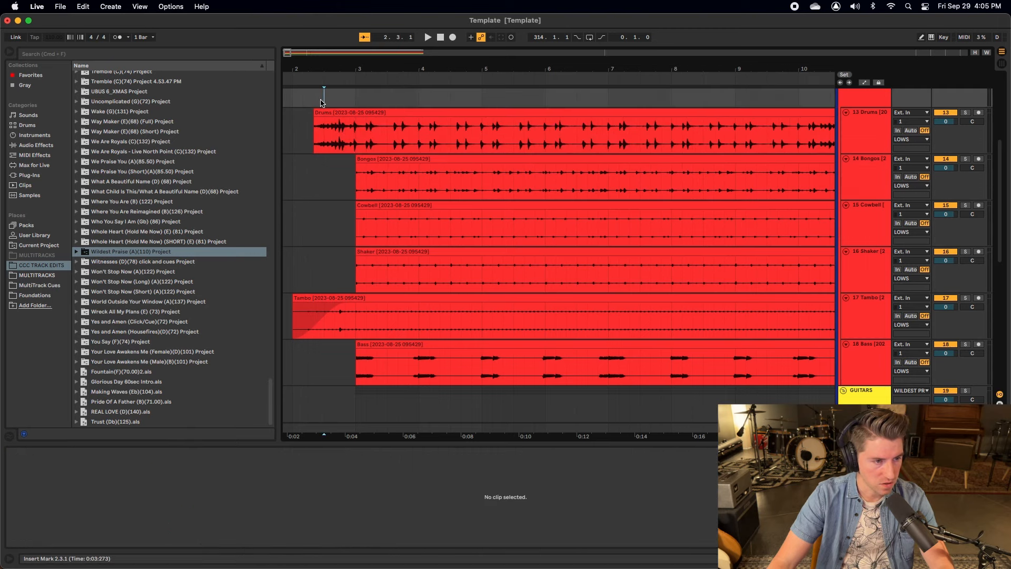
{"action": "key", "text": "space"}
{"action": "key", "text": "space"}
{"action": "left_click", "coordinate": [367, 101]}
{"action": "key", "text": "space"}
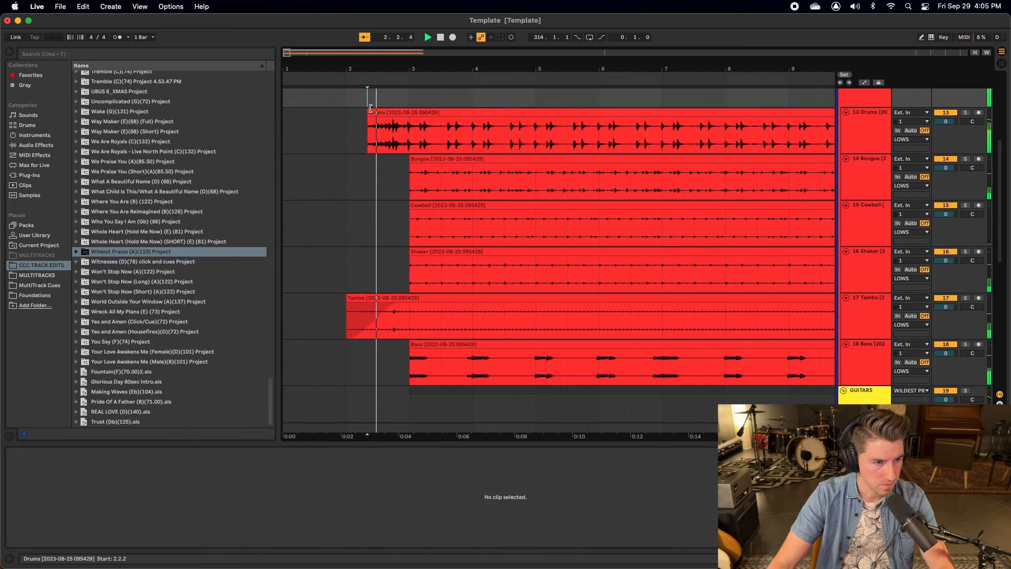
{"action": "left_click", "coordinate": [348, 123]}
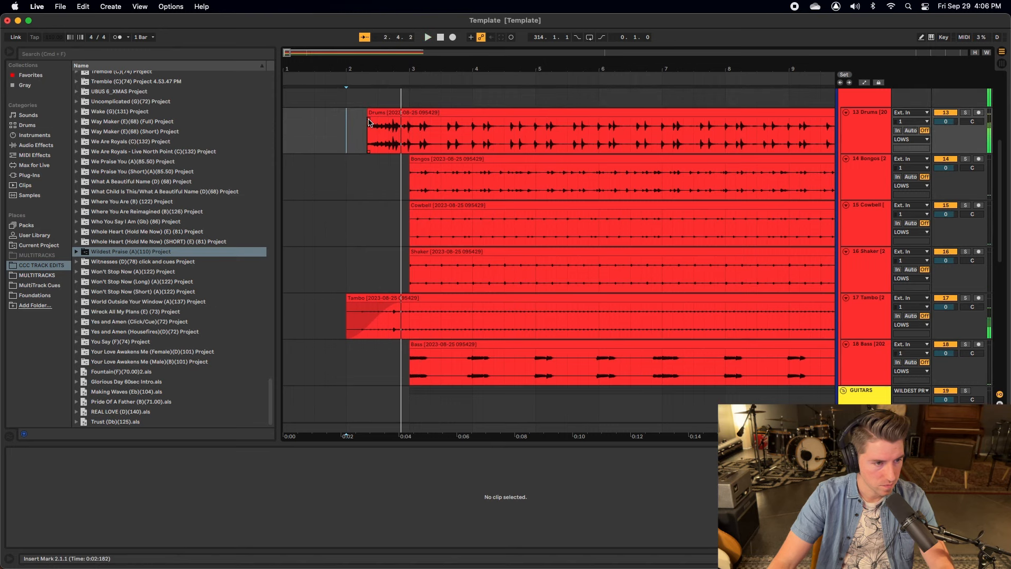
{"action": "left_click", "coordinate": [370, 122]}
{"action": "left_click", "coordinate": [356, 129]}
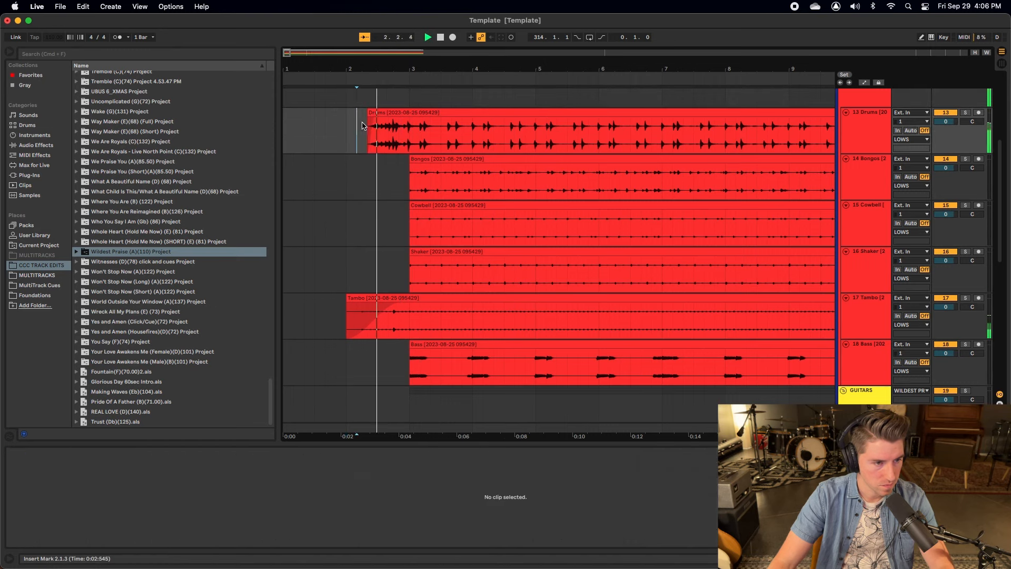
{"action": "key", "text": "space"}
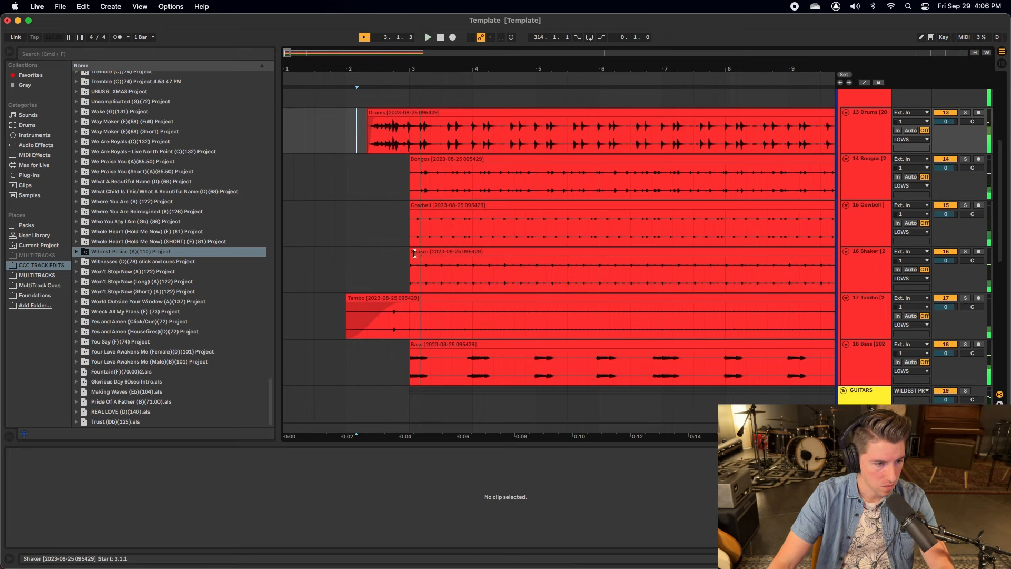
Step: Extend the starts of the shaker, cowbell and bongos clips back to bar 2, with fade-ins on the cowbell and bongos
{"action": "left_click_drag", "start_coordinate": [410, 252], "coordinate": [293, 253]}
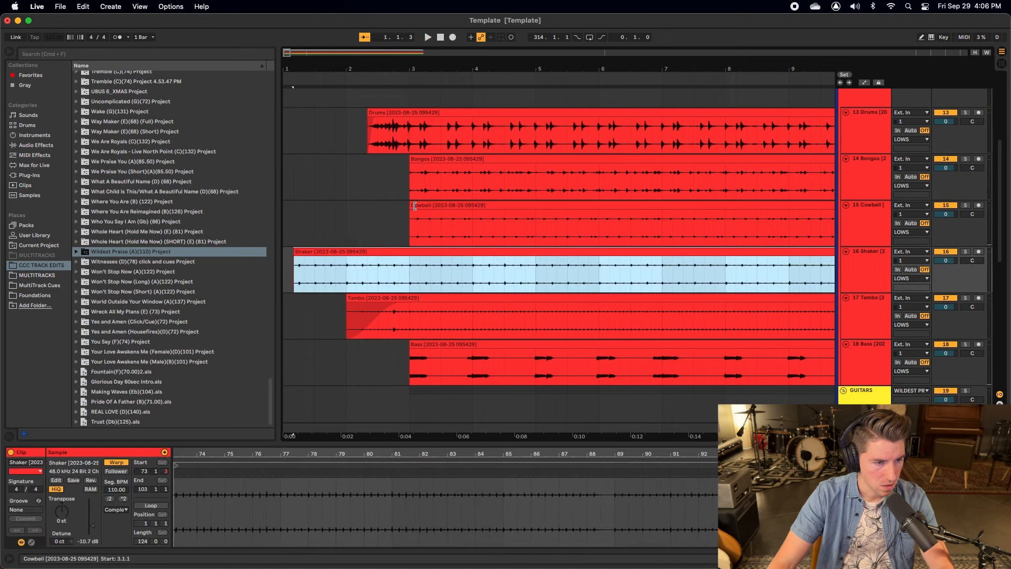
{"action": "left_click_drag", "start_coordinate": [415, 206], "coordinate": [351, 218]}
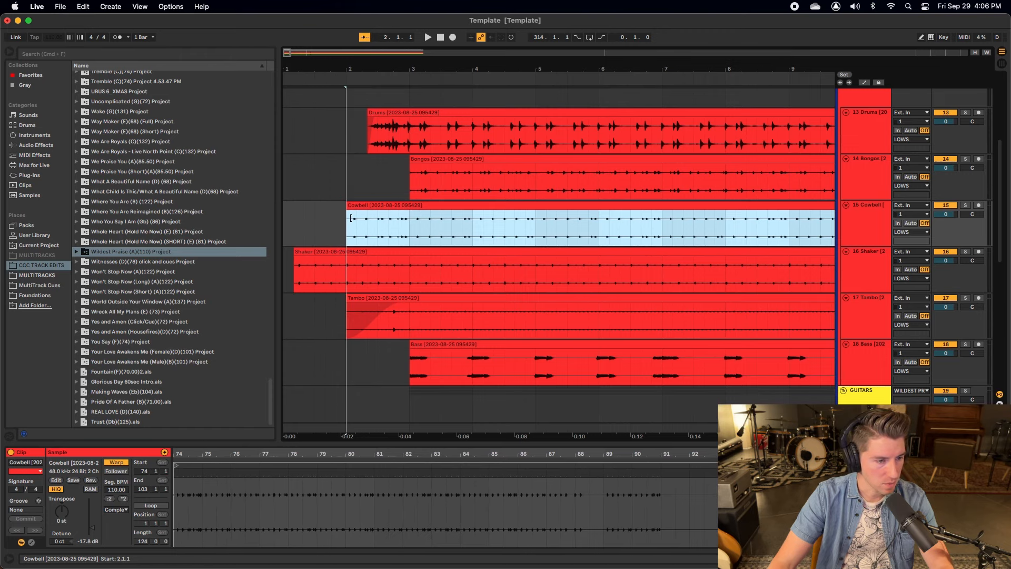
{"action": "left_click_drag", "start_coordinate": [295, 252], "coordinate": [347, 252]}
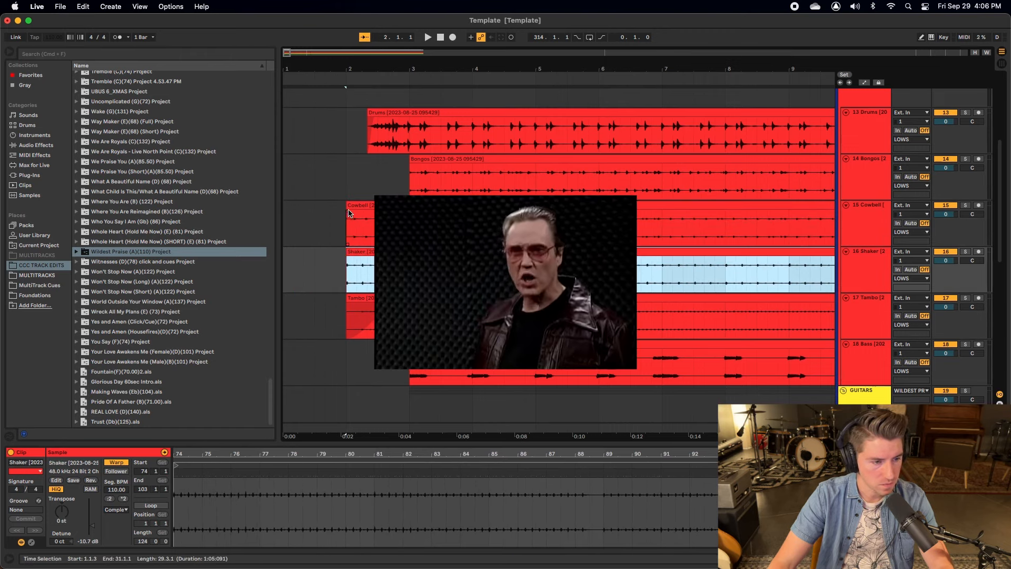
{"action": "left_click_drag", "start_coordinate": [410, 168], "coordinate": [347, 167]}
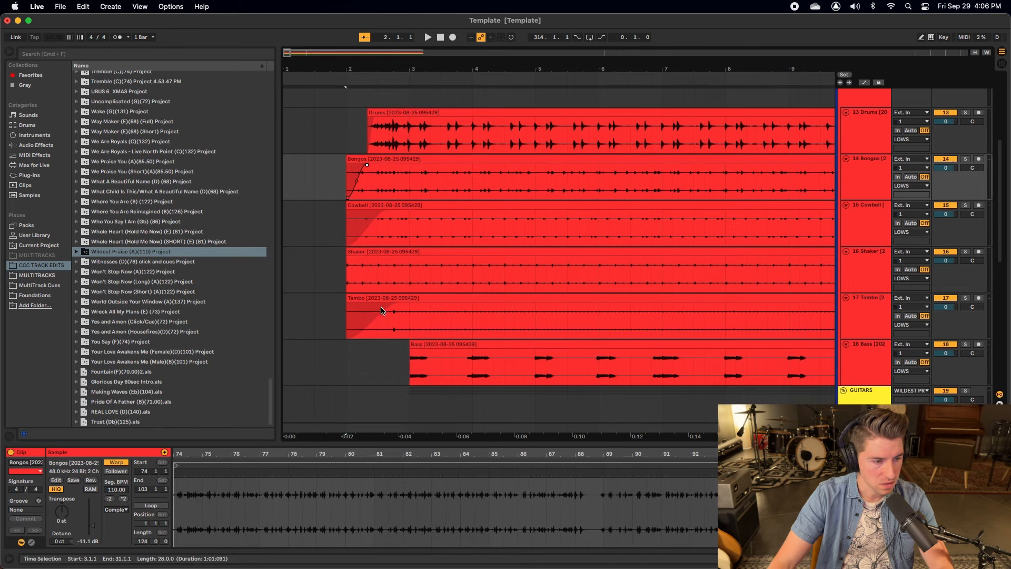
Step: Shorten the tambo clip's fade-in at bar 2 and play back the short version from bar 1
{"action": "left_click_drag", "start_coordinate": [401, 308], "coordinate": [373, 309]}
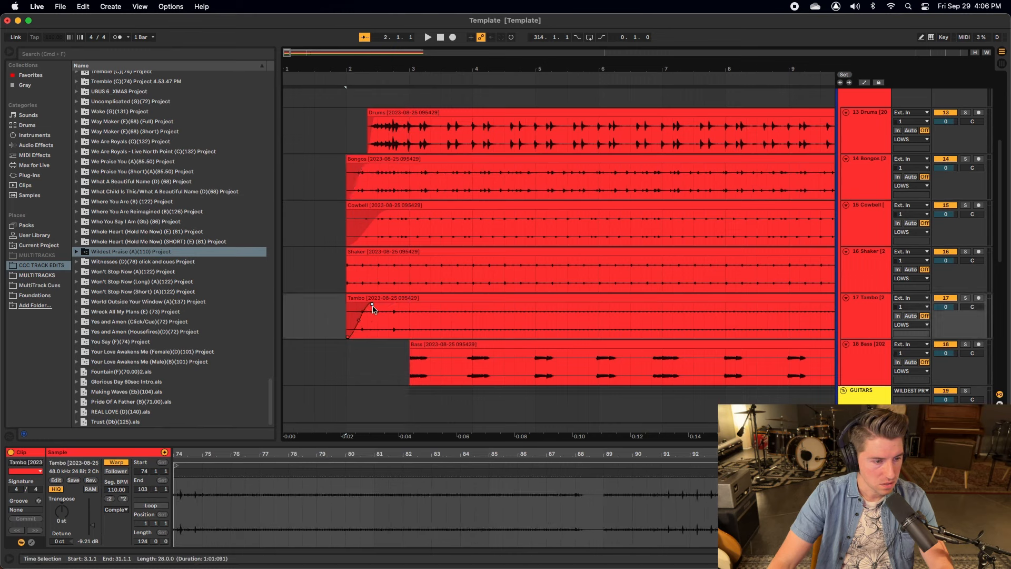
{"action": "left_click", "coordinate": [284, 225]}
{"action": "key", "text": "space"}
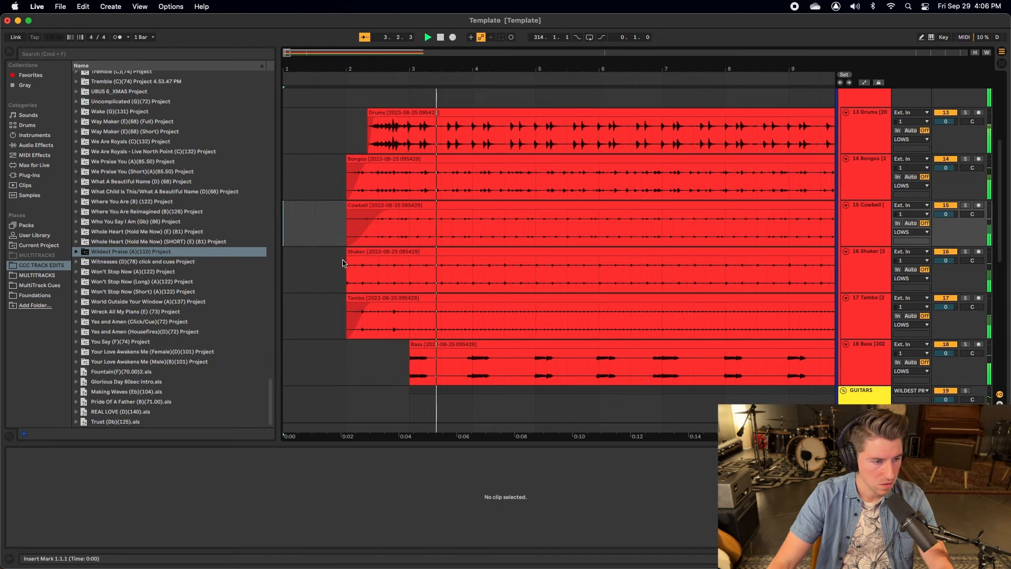
Step: Extend the starts of the shaker, cowbell, bongos and tambo clips back to bar 1, lengthening the tambo fade-in to just before bar 3
{"action": "left_click_drag", "start_coordinate": [349, 261], "coordinate": [285, 252]}
{"action": "key", "text": "space"}
{"action": "left_click_drag", "start_coordinate": [356, 205], "coordinate": [295, 205]}
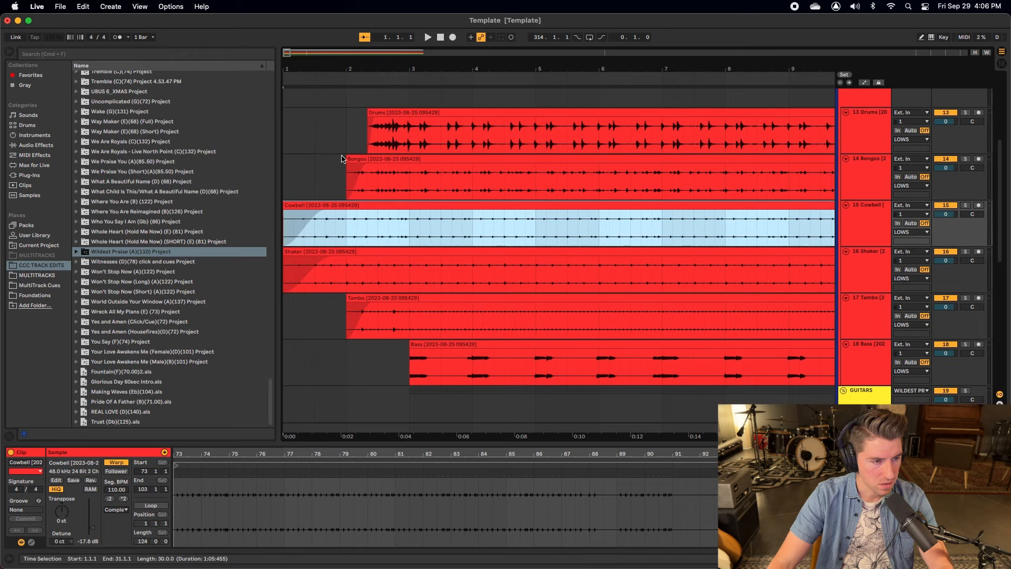
{"action": "left_click_drag", "start_coordinate": [341, 159], "coordinate": [283, 159]}
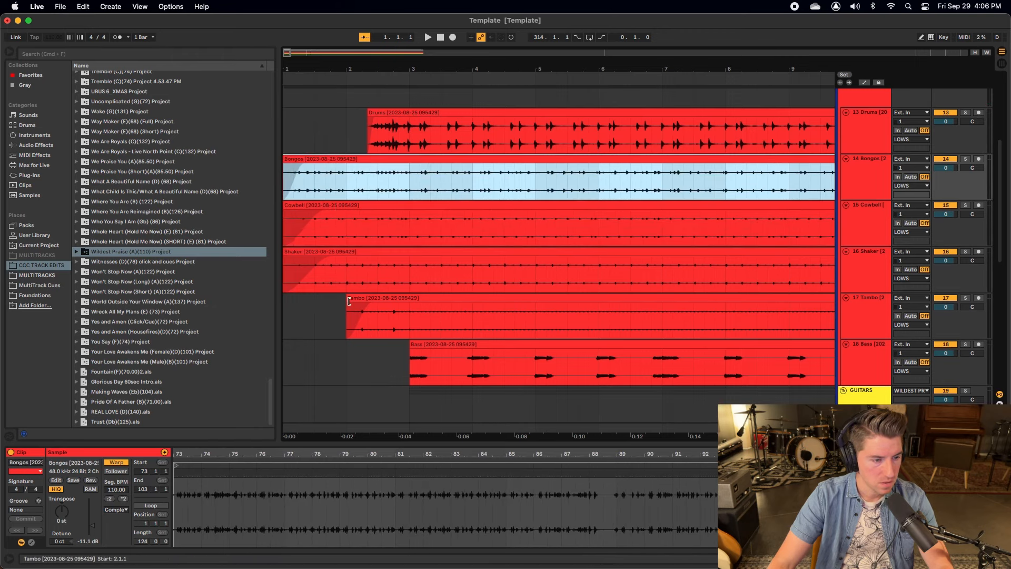
{"action": "left_click_drag", "start_coordinate": [348, 301], "coordinate": [387, 318]}
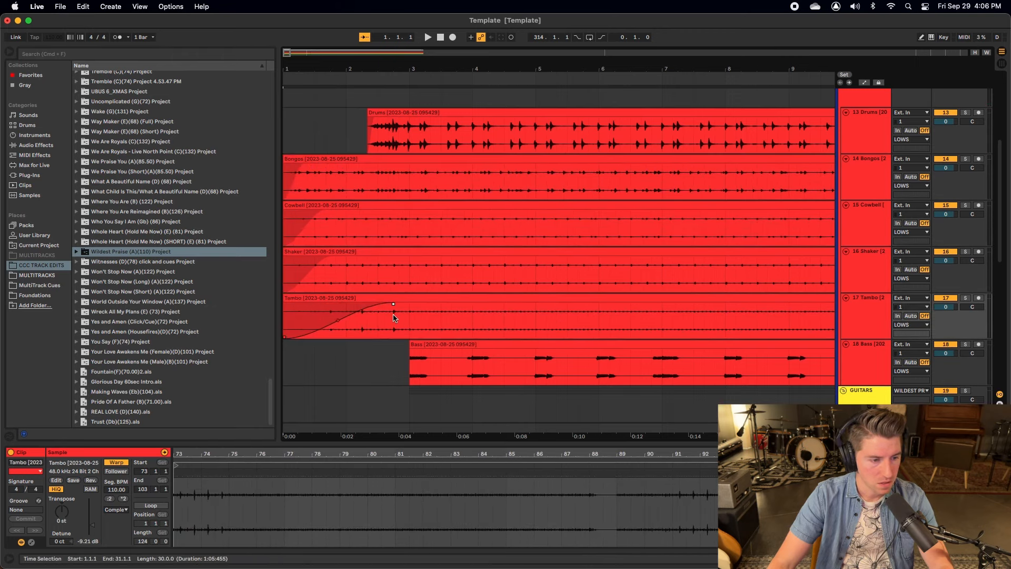
Step: Lengthen the shaker, cowbell and bongos fade-ins to just before bar 3 and play back the short version from bar 1
{"action": "left_click_drag", "start_coordinate": [330, 261], "coordinate": [393, 271]}
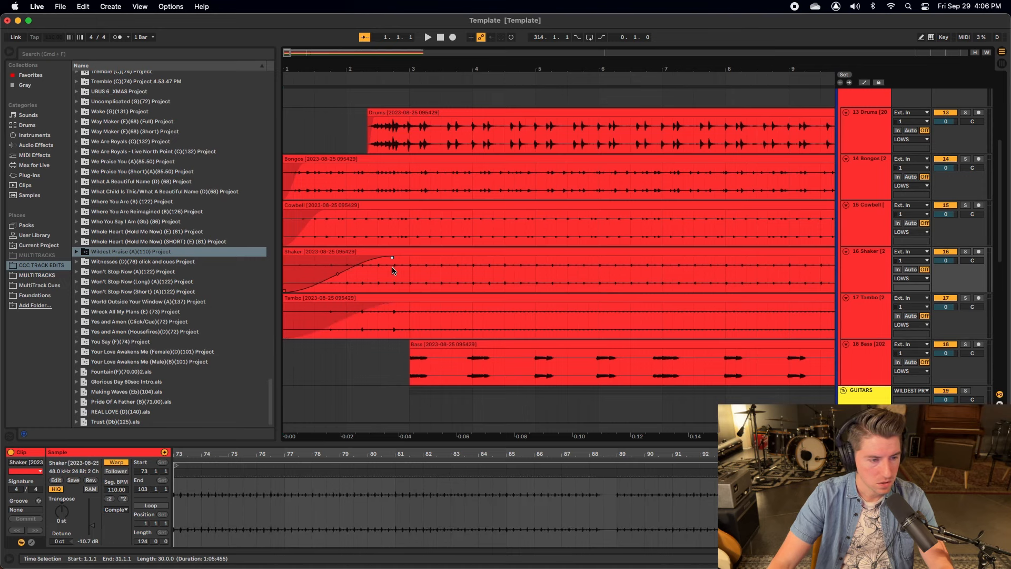
{"action": "left_click_drag", "start_coordinate": [328, 216], "coordinate": [403, 225]}
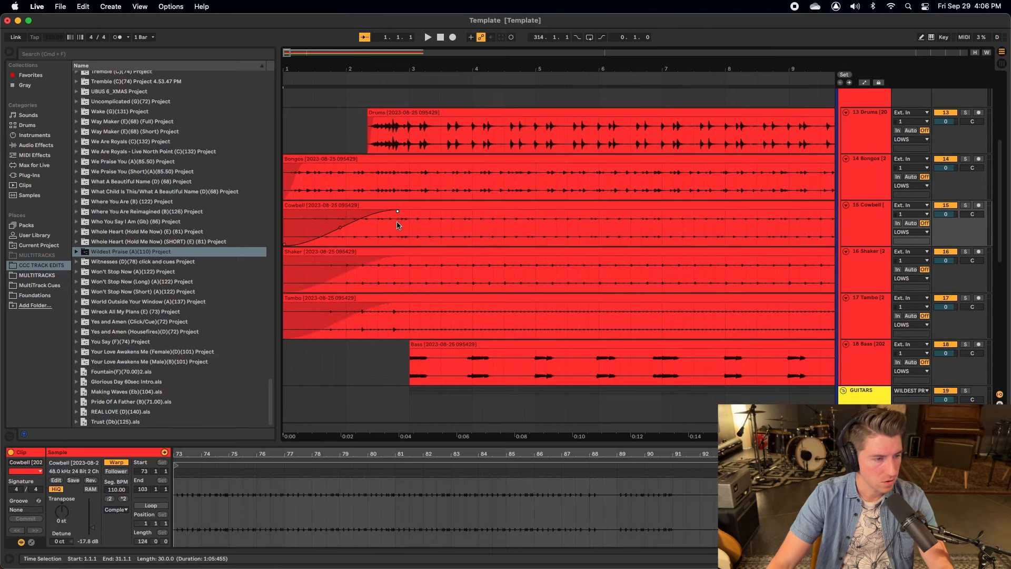
{"action": "left_click_drag", "start_coordinate": [301, 167], "coordinate": [388, 172]}
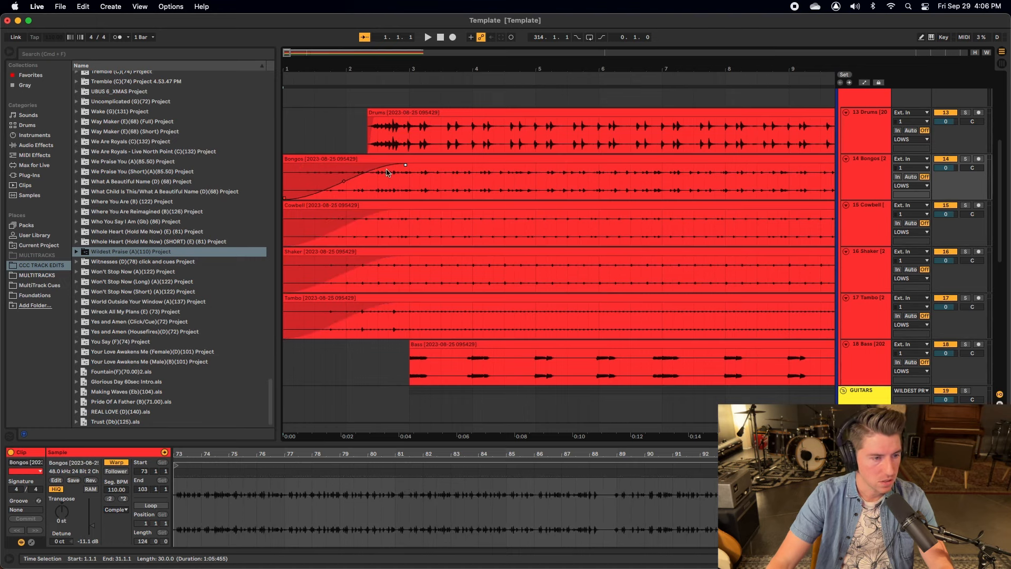
{"action": "left_click", "coordinate": [285, 141]}
{"action": "key", "text": "space"}
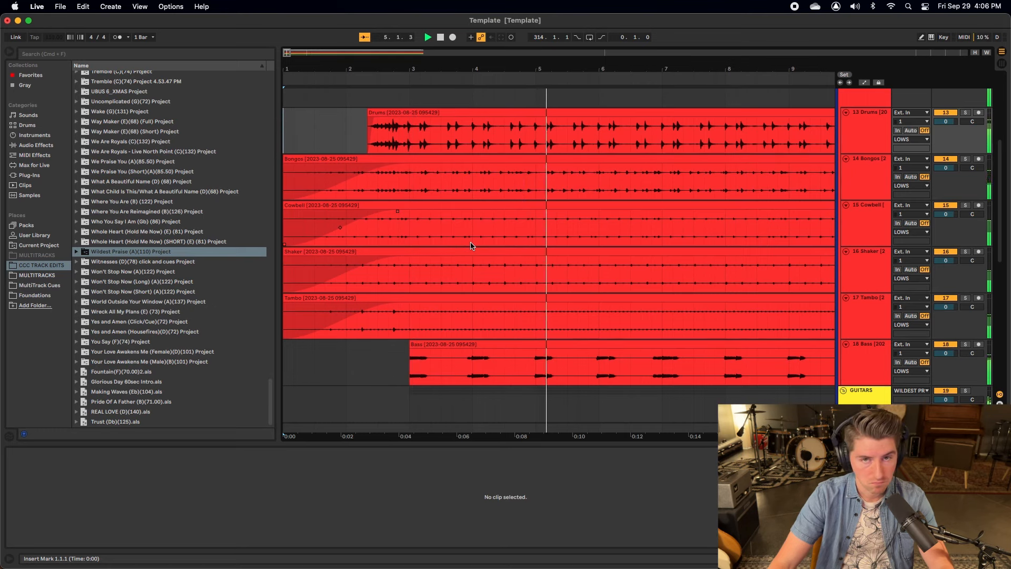
Step: Play back the transition from bar 29 into the full version's chorus and examine the arrangement through to its end
{"action": "scroll", "coordinate": [484, 258], "scroll_direction": "down", "scroll_amount": 10}
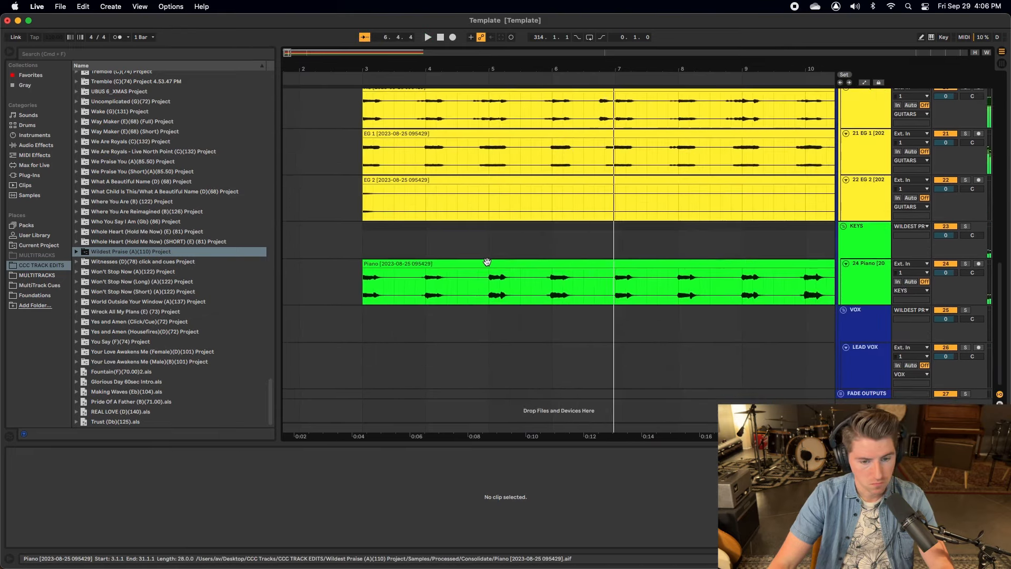
{"action": "scroll", "coordinate": [488, 263], "scroll_direction": "up", "scroll_amount": 15}
{"action": "scroll", "coordinate": [636, 250], "scroll_direction": "right", "scroll_amount": 6}
{"action": "left_click", "coordinate": [636, 251]}
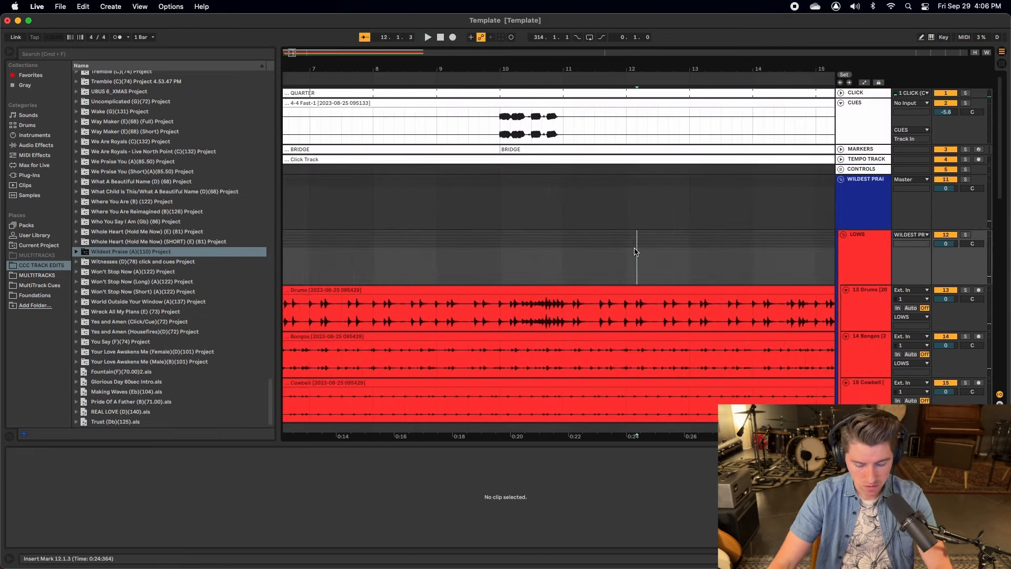
{"action": "key", "text": "minus"}
{"action": "key", "text": "minus"}
{"action": "key", "text": "minus"}
{"action": "key", "text": "minus"}
{"action": "key", "text": "minus"}
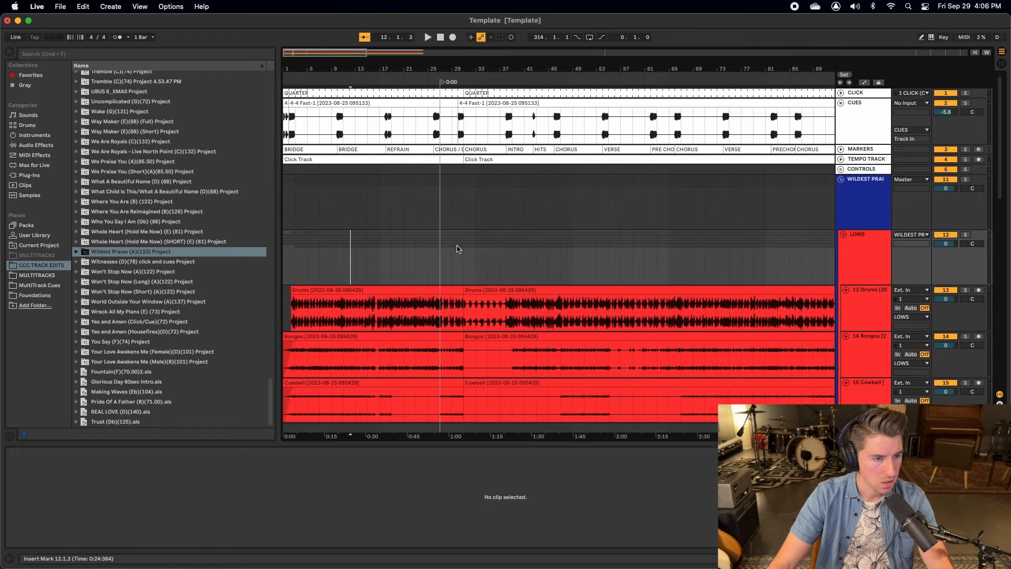
{"action": "scroll", "coordinate": [459, 248], "scroll_direction": "right", "scroll_amount": 2}
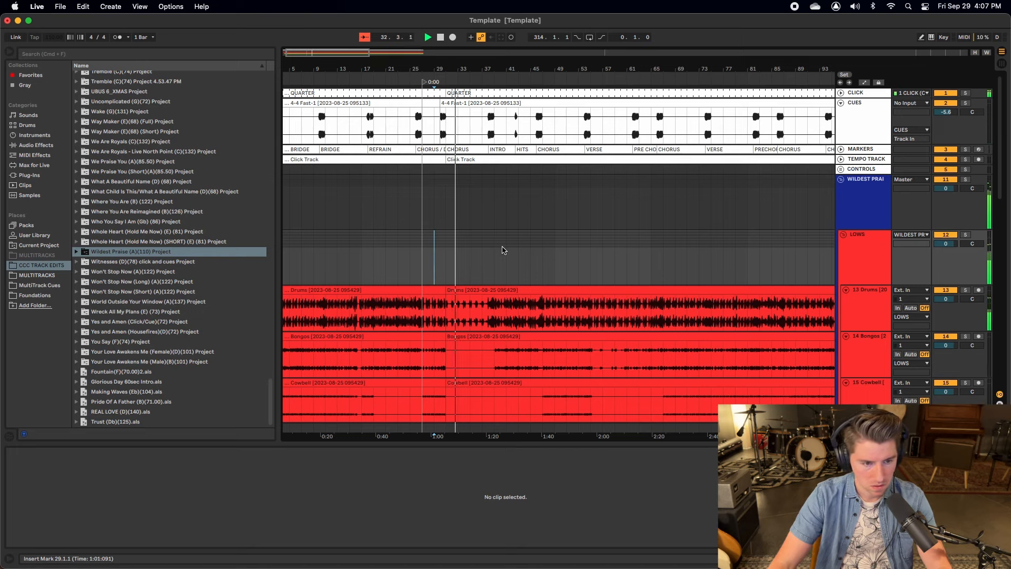
{"action": "scroll", "coordinate": [502, 249], "scroll_direction": "down", "scroll_amount": 10}
{"action": "scroll", "coordinate": [502, 249], "scroll_direction": "up", "scroll_amount": 10}
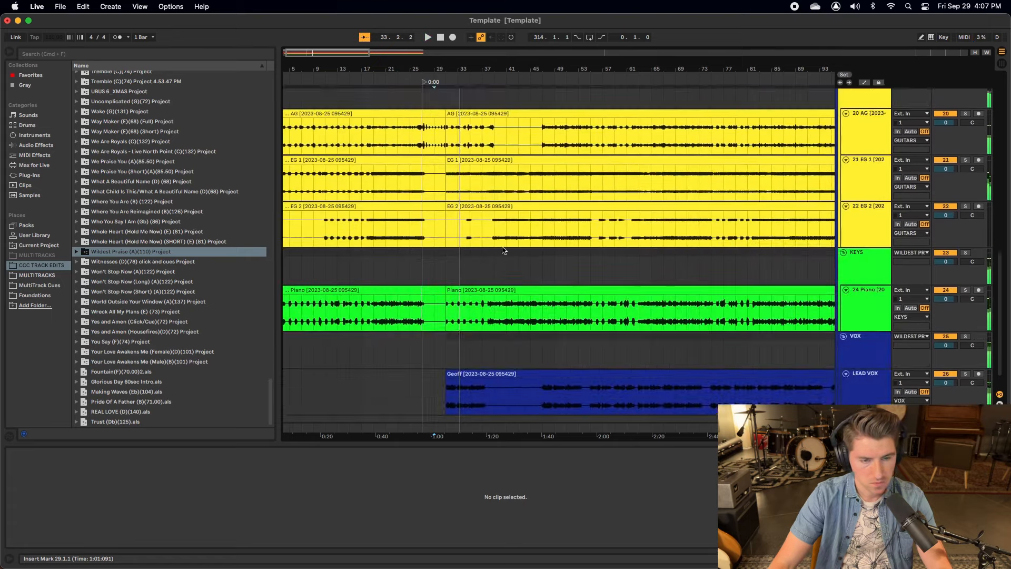
{"action": "scroll", "coordinate": [502, 250], "scroll_direction": "right", "scroll_amount": 15}
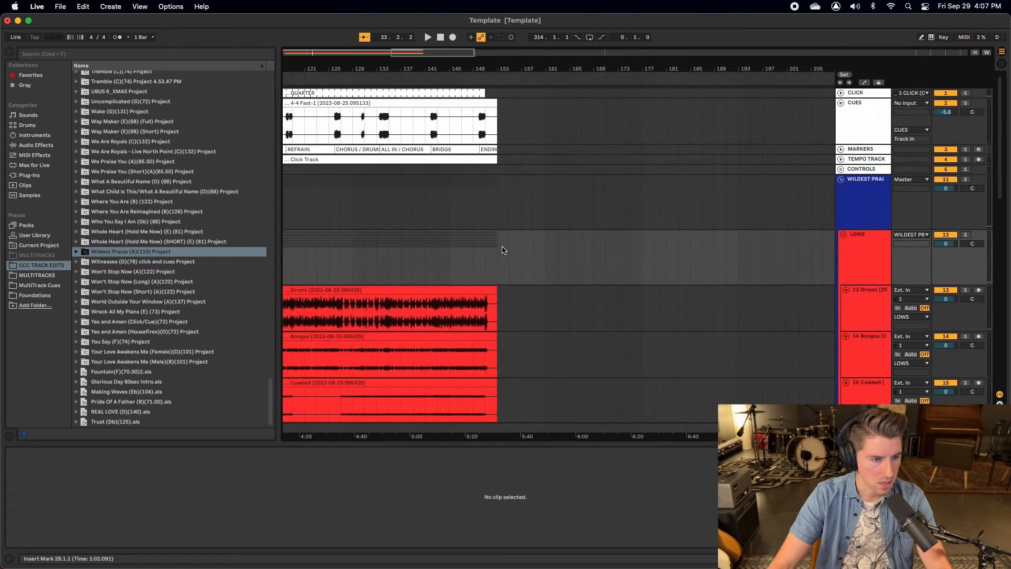
{"action": "scroll", "coordinate": [502, 249], "scroll_direction": "left", "scroll_amount": 7}
{"action": "scroll", "coordinate": [502, 249], "scroll_direction": "left", "scroll_amount": 10}
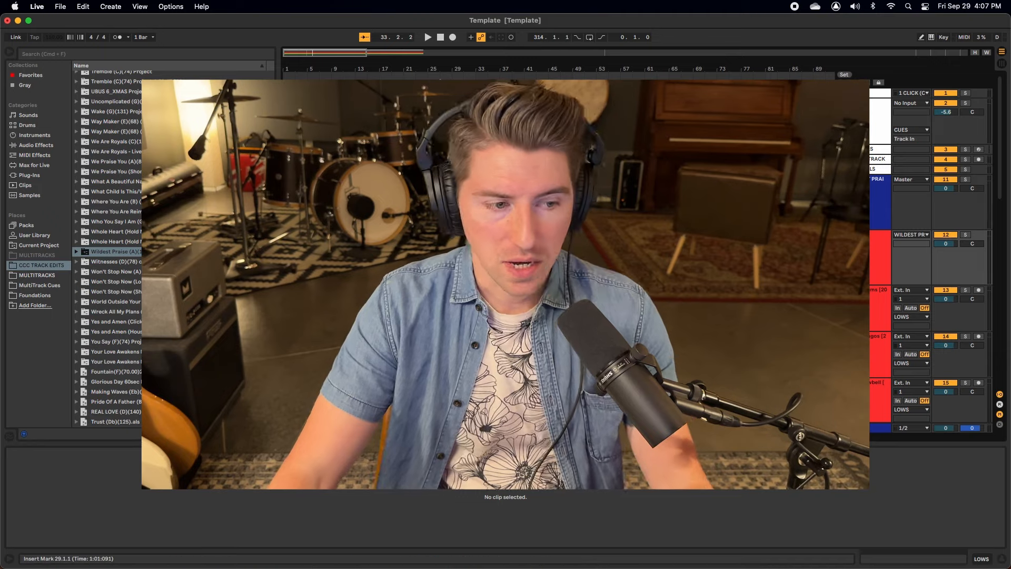
Step: Examine closely the crossfade between the two drums clips at bar 31, where the short version meets the full version
{"action": "left_click", "coordinate": [461, 326]}
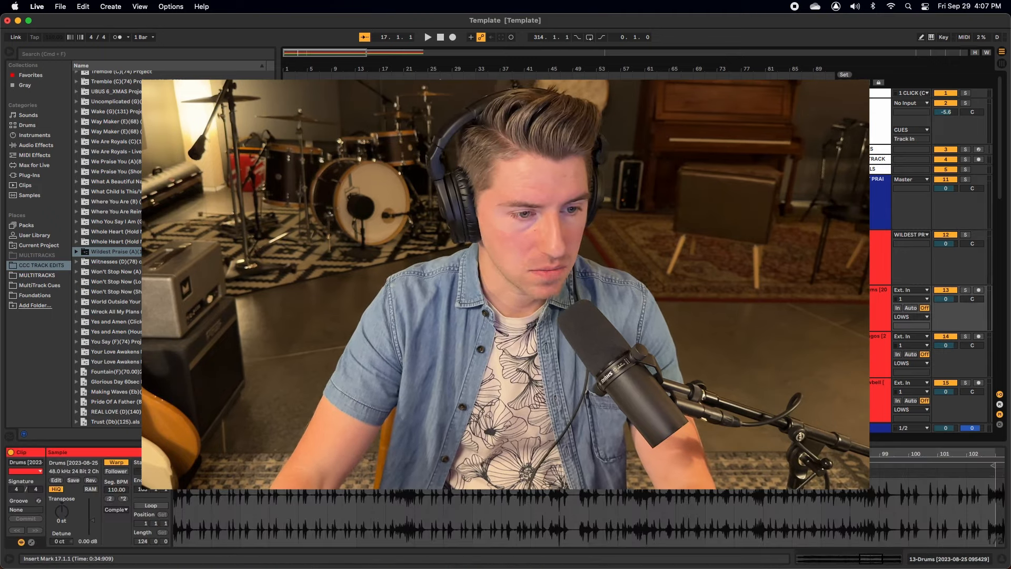
{"action": "key", "text": "plus"}
{"action": "key", "text": "plus"}
{"action": "key", "text": "plus"}
{"action": "key", "text": "plus"}
{"action": "key", "text": "plus"}
{"action": "key", "text": "plus"}
{"action": "key", "text": "plus"}
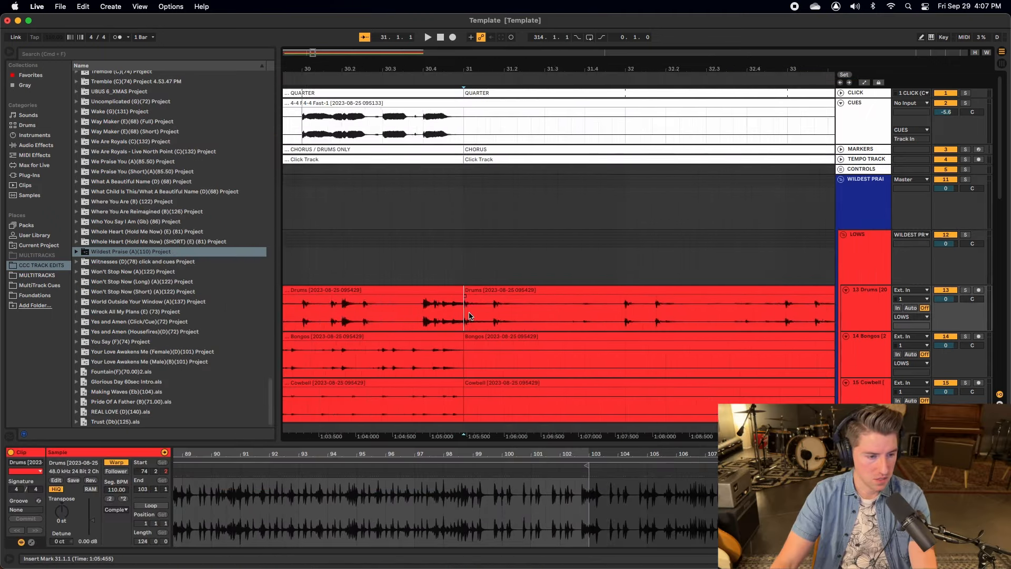
{"action": "key", "text": "plus"}
{"action": "key", "text": "plus"}
{"action": "key", "text": "plus"}
{"action": "key", "text": "plus"}
{"action": "key", "text": "plus"}
{"action": "key", "text": "plus"}
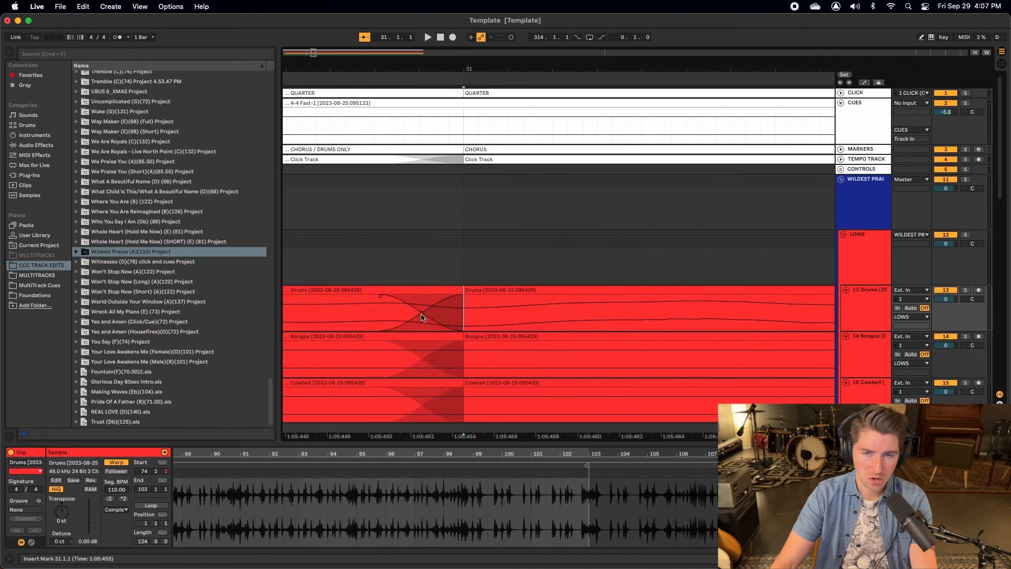
{"action": "key", "text": "minus"}
{"action": "key", "text": "minus"}
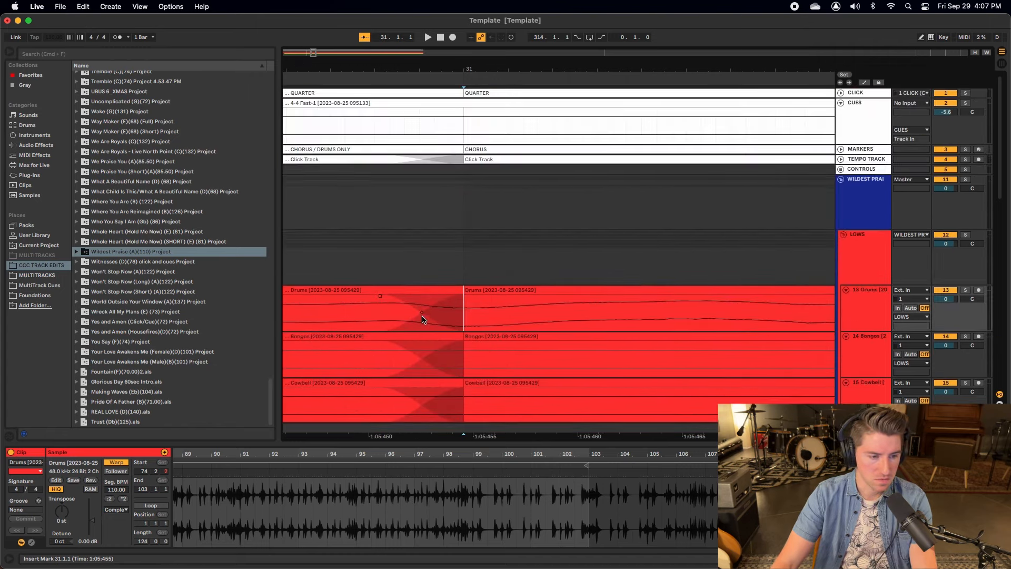
{"action": "key", "text": "minus"}
{"action": "key", "text": "minus"}
{"action": "key", "text": "minus"}
{"action": "key", "text": "minus"}
{"action": "key", "text": "minus"}
{"action": "key", "text": "minus"}
{"action": "key", "text": "minus"}
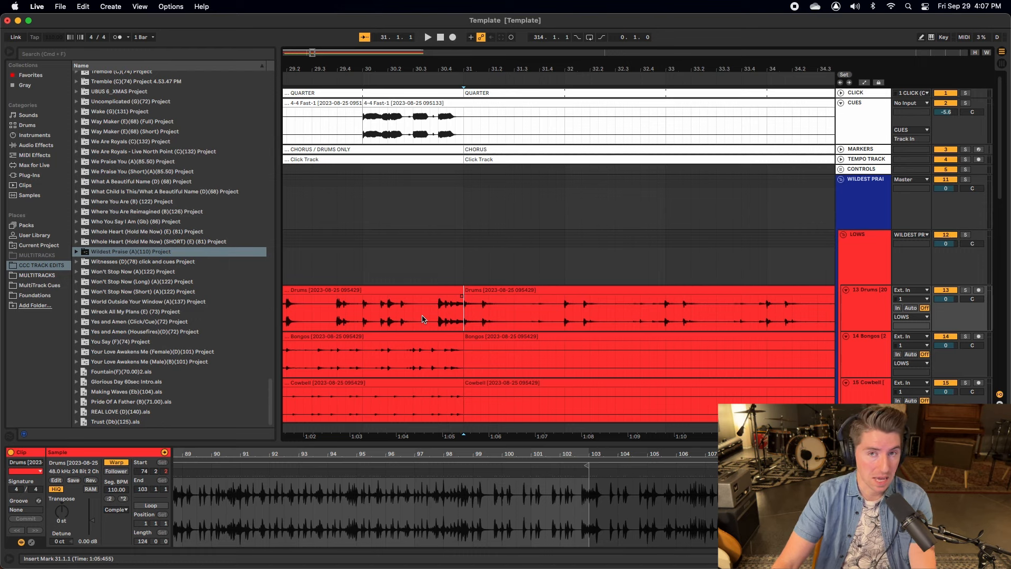
Step: Examine the percussion, bass, guitar and piano clips across the short version and past the join at bar 31
{"action": "left_click", "coordinate": [463, 277]}
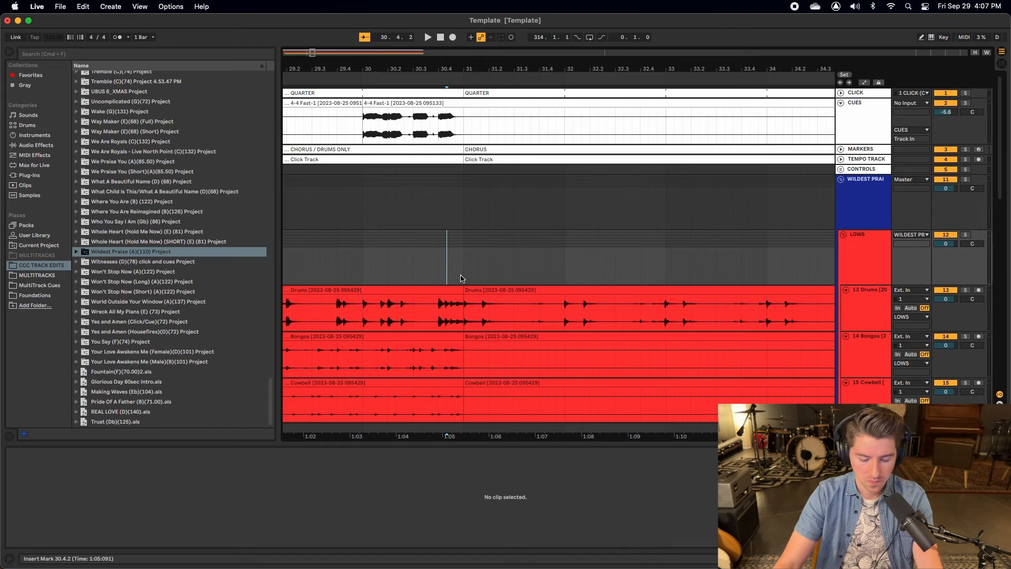
{"action": "key", "text": "minus"}
{"action": "key", "text": "minus"}
{"action": "key", "text": "minus"}
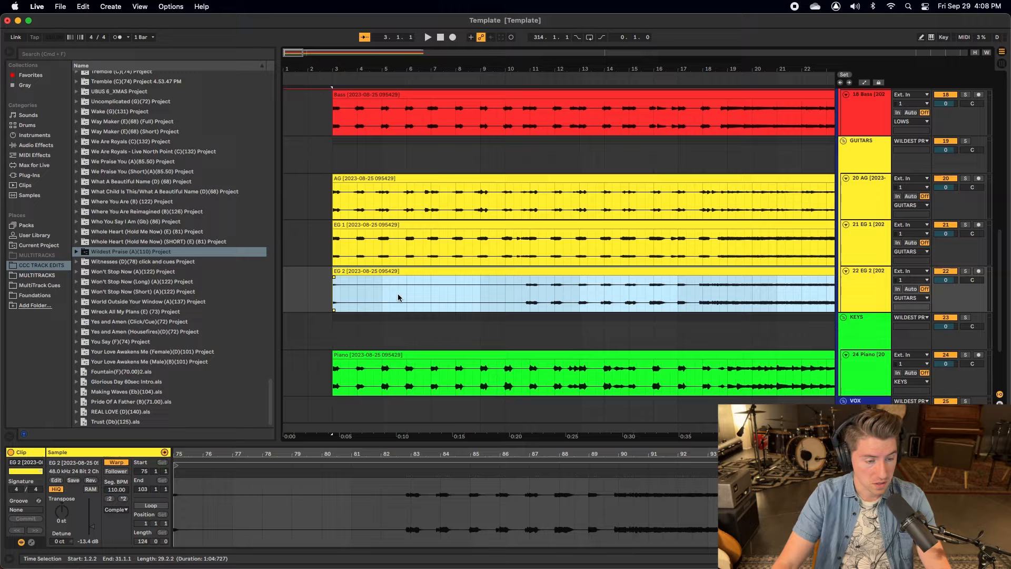
{"action": "scroll", "coordinate": [397, 298], "scroll_direction": "right", "scroll_amount": 15}
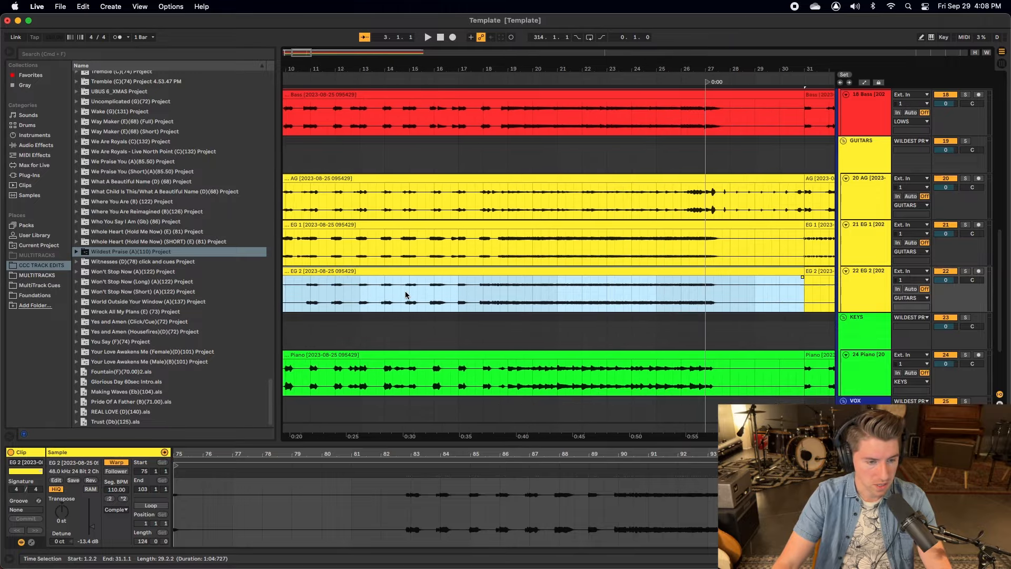
{"action": "left_click", "coordinate": [588, 293]}
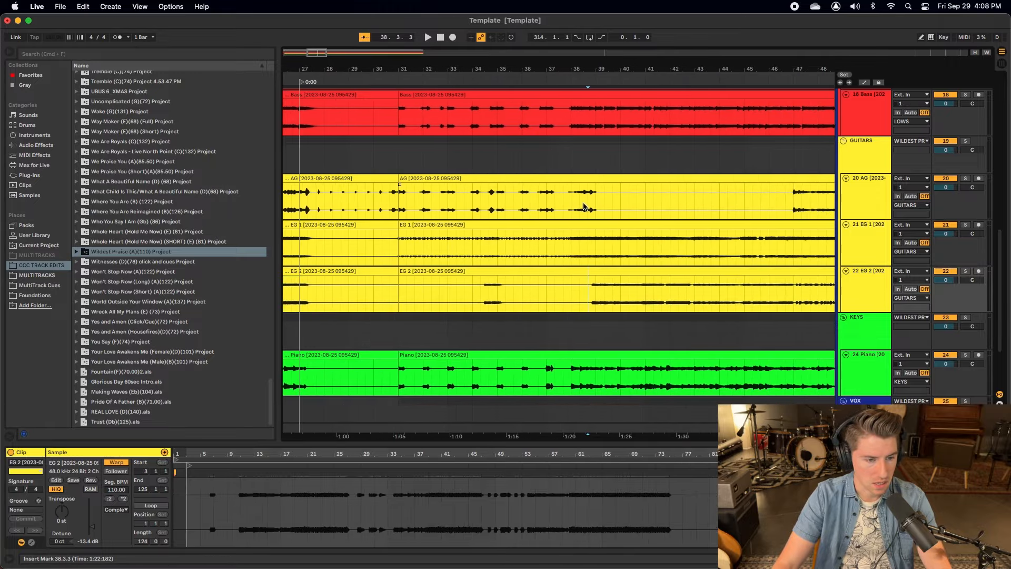
{"action": "scroll", "coordinate": [552, 211], "scroll_direction": "left", "scroll_amount": 10}
{"action": "scroll", "coordinate": [522, 222], "scroll_direction": "up", "scroll_amount": 5}
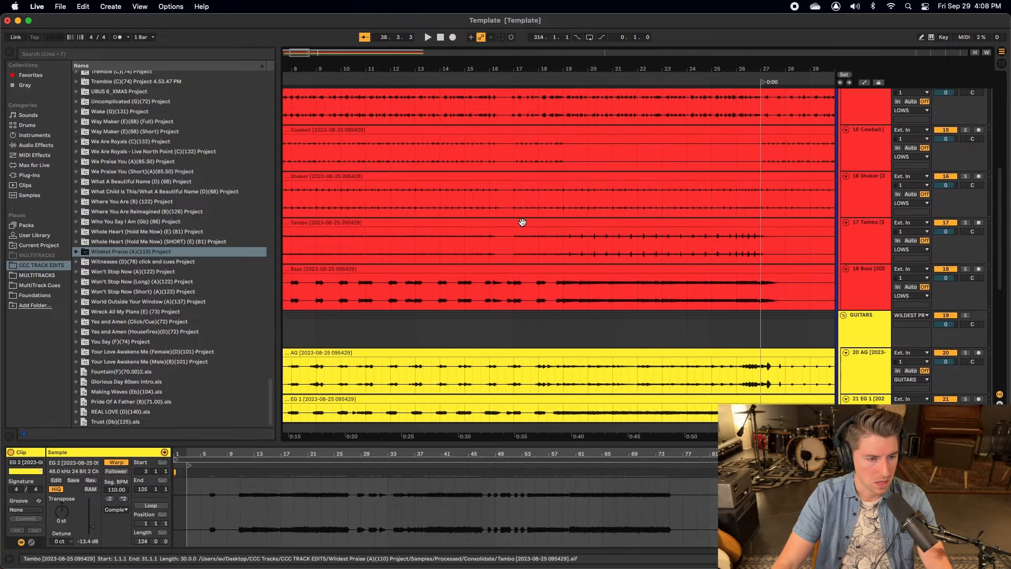
{"action": "scroll", "coordinate": [523, 222], "scroll_direction": "down", "scroll_amount": 5}
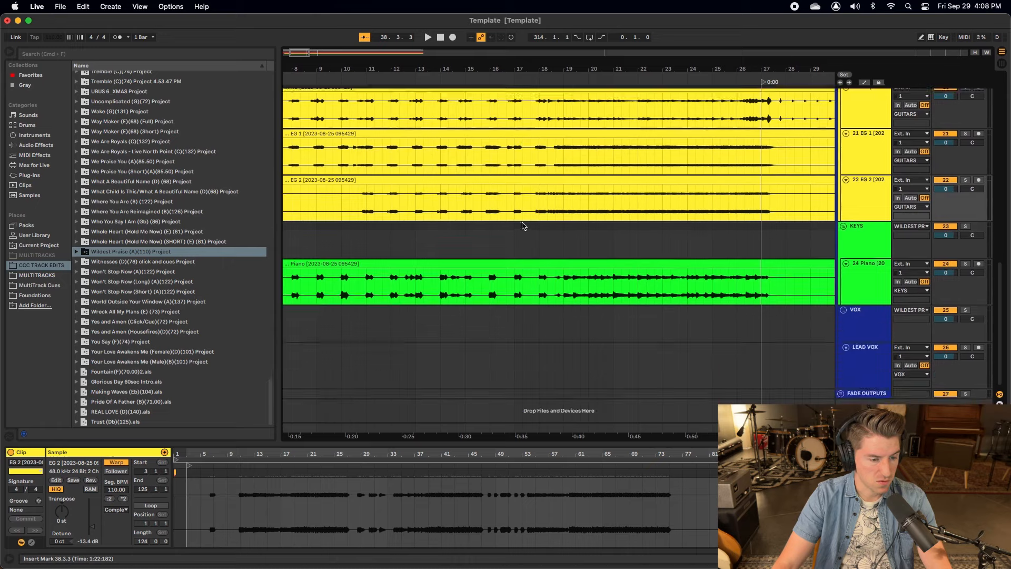
Step: Solo the piano track and play back its part from bar 19
{"action": "left_click", "coordinate": [563, 292]}
{"action": "scroll", "coordinate": [505, 289], "scroll_direction": "right", "scroll_amount": 2}
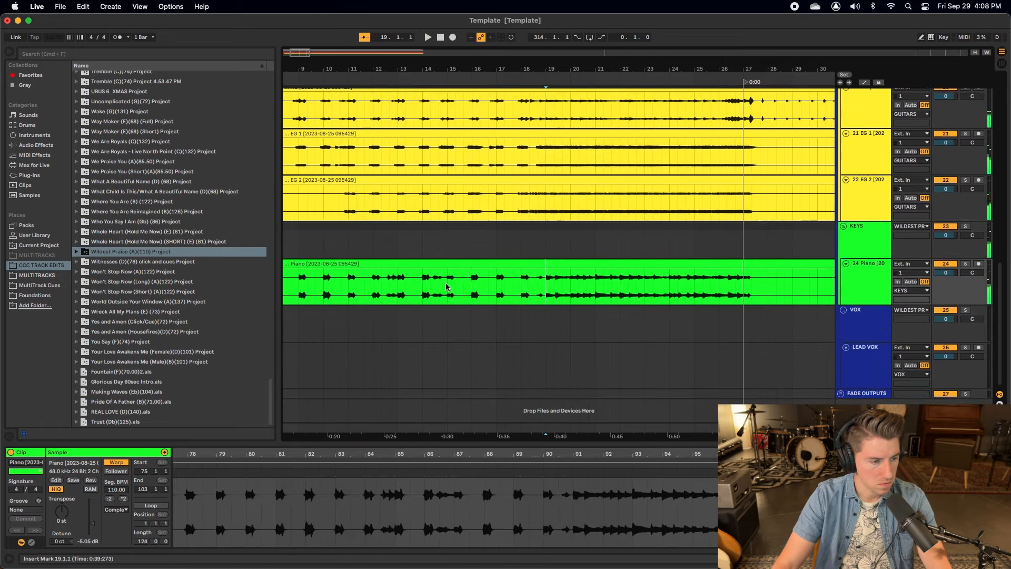
{"action": "left_click", "coordinate": [966, 264]}
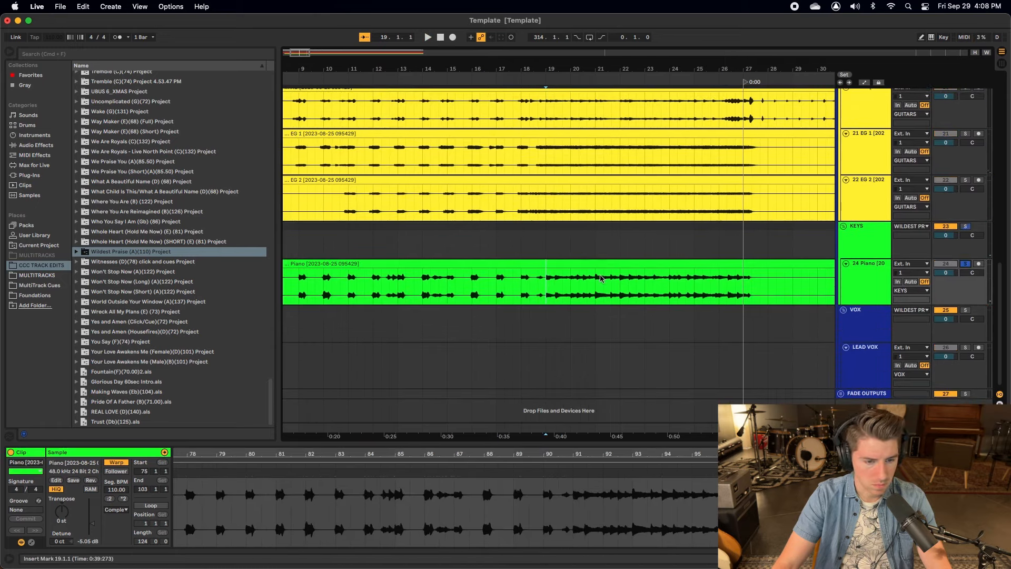
{"action": "key", "text": "space"}
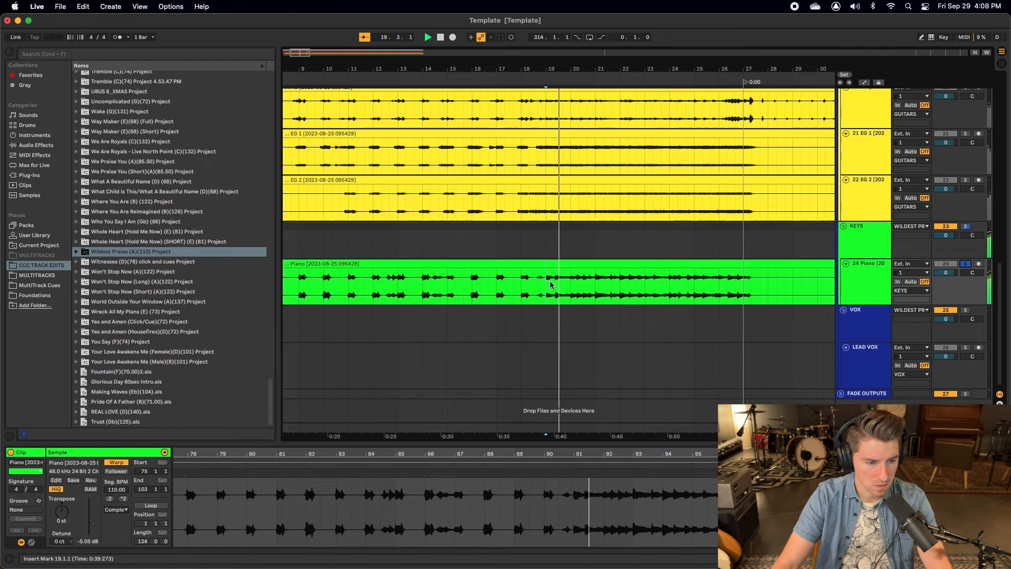
{"action": "key", "text": "space"}
Step: Split out the piano section from 19.1.1 to 19.2.2 as its own clip and reverse it
{"action": "left_click_drag", "start_coordinate": [546, 287], "coordinate": [551, 287]}
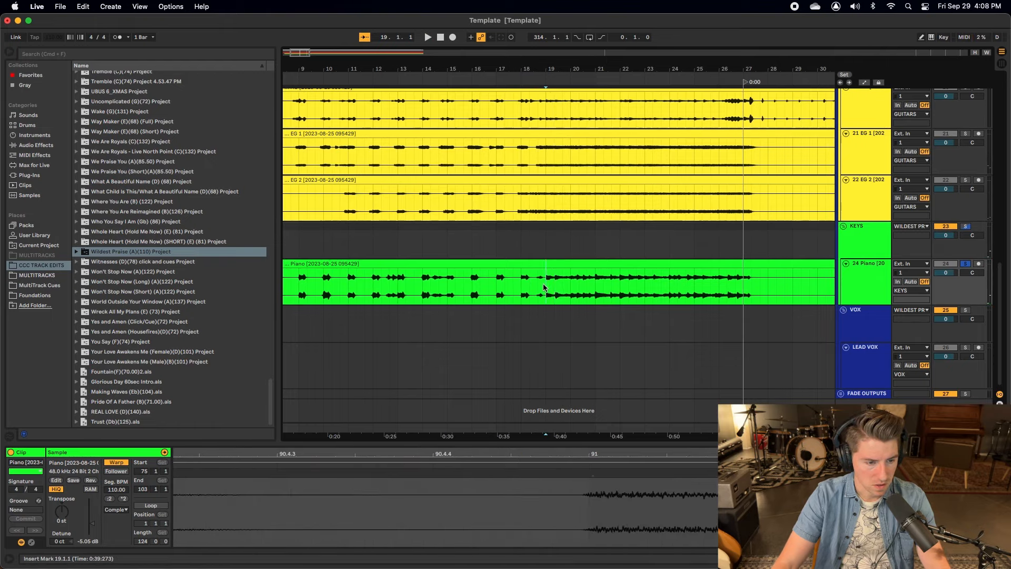
{"action": "key", "text": "super+e"}
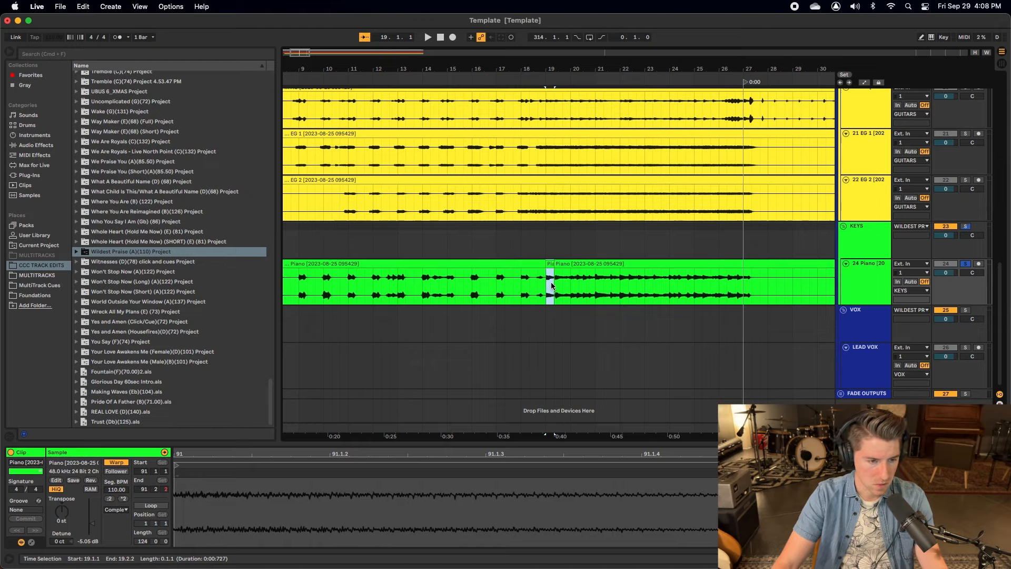
{"action": "right_click", "coordinate": [550, 263]}
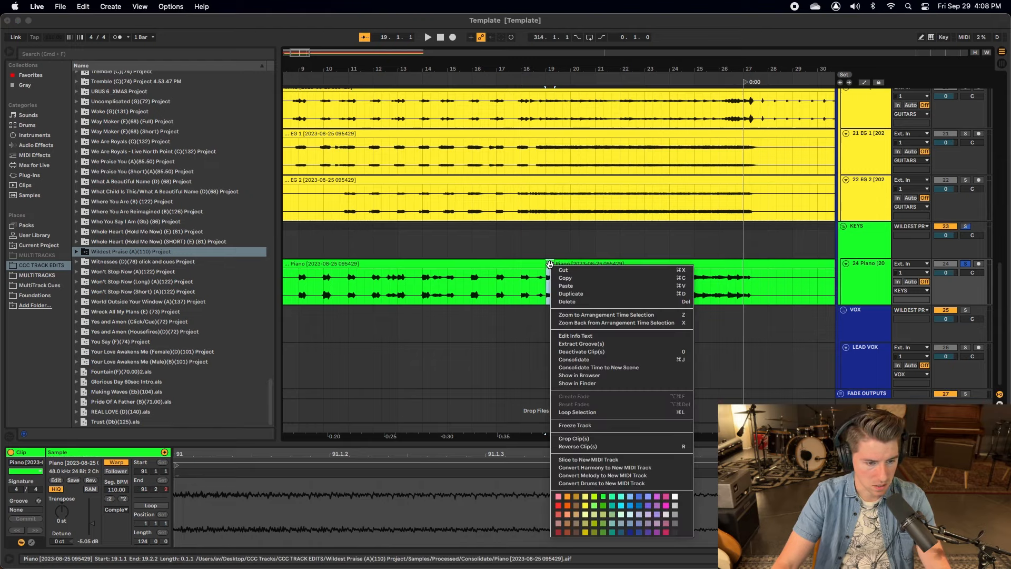
{"action": "left_click", "coordinate": [549, 263]}
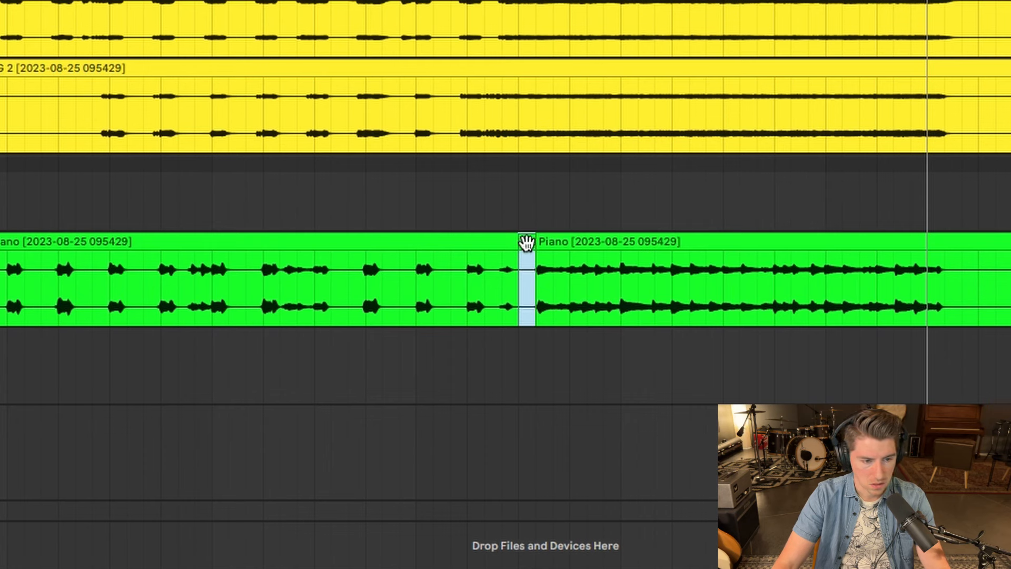
Step: Play back the soloed piano from bar 19 to check the reversed piece
{"action": "left_click", "coordinate": [514, 207]}
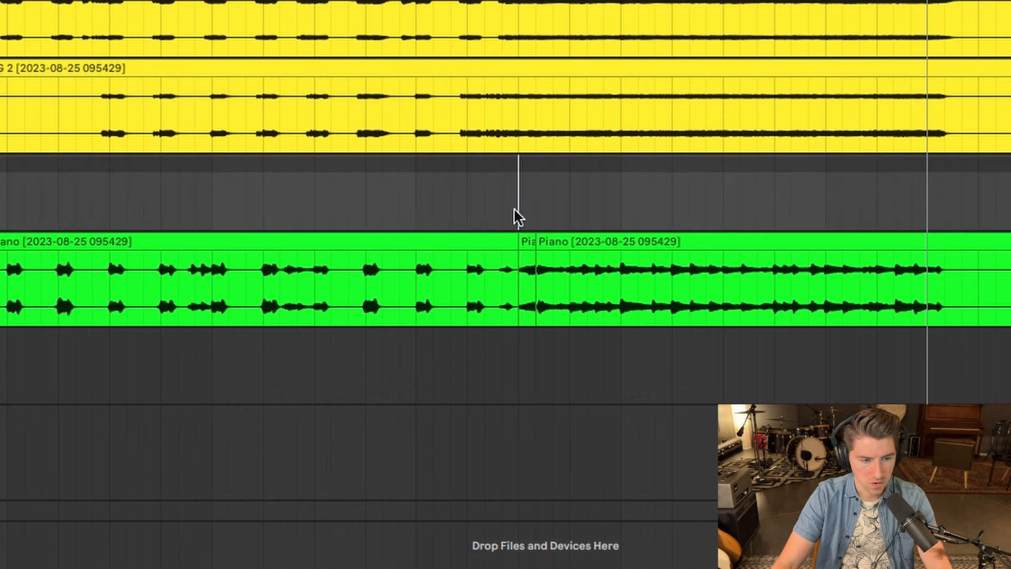
{"action": "key", "text": "space"}
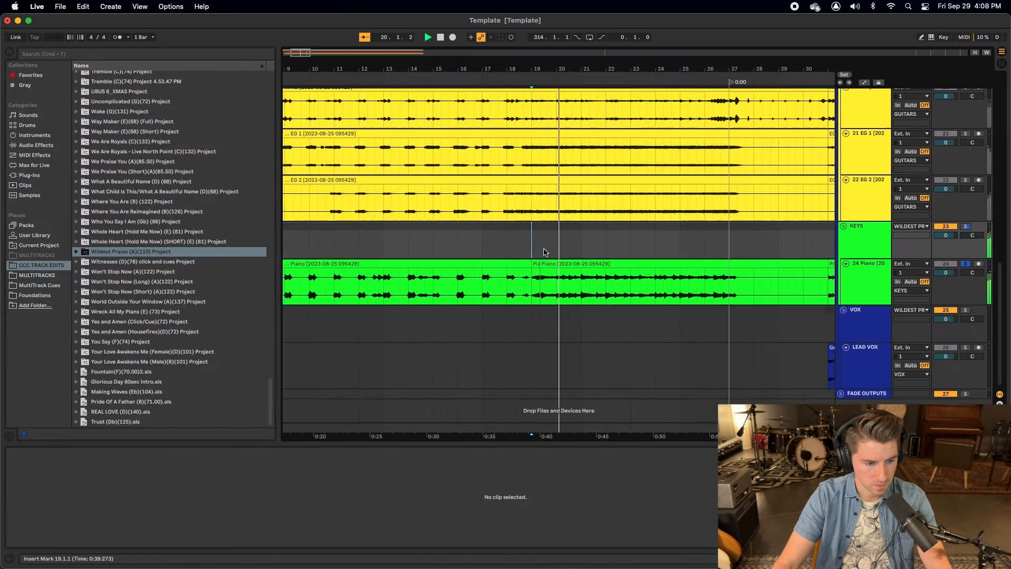
{"action": "key", "text": "space"}
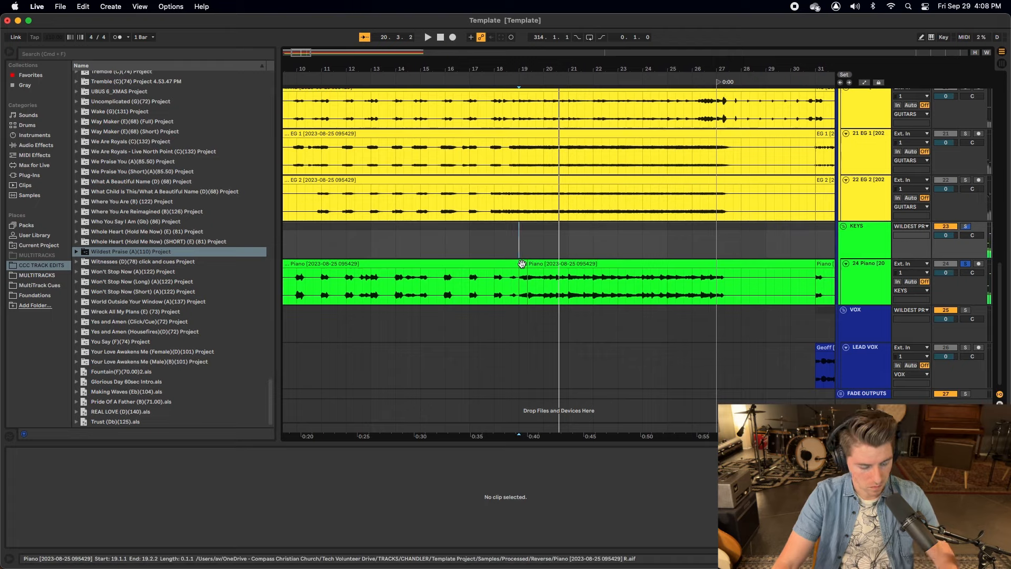
Step: Undo the reversing and splitting of the piano section at bar 19
{"action": "left_click", "coordinate": [520, 266]}
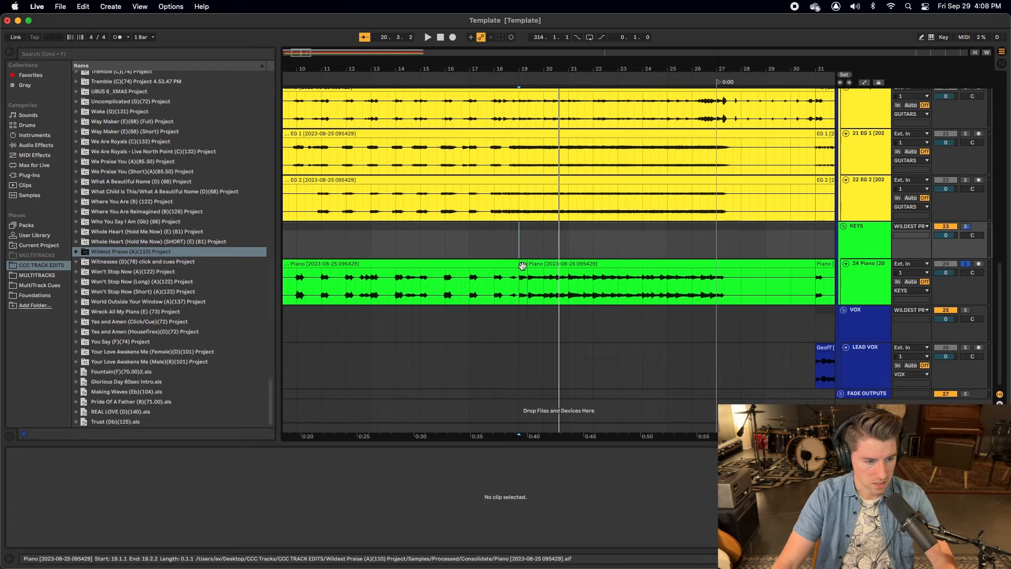
{"action": "key", "text": "super+z"}
{"action": "scroll", "coordinate": [542, 265], "scroll_direction": "right", "scroll_amount": 9}
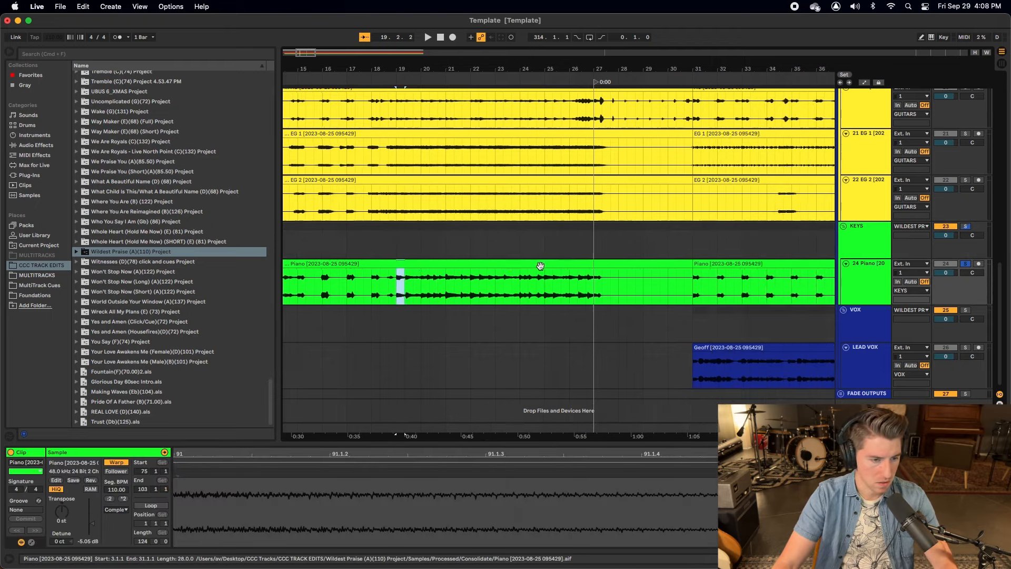
Step: Paste the copied piano section at 2.3.3, leading into the piano clip at bar 3, and reverse it
{"action": "scroll", "coordinate": [539, 266], "scroll_direction": "left", "scroll_amount": 13}
{"action": "left_click", "coordinate": [324, 269]}
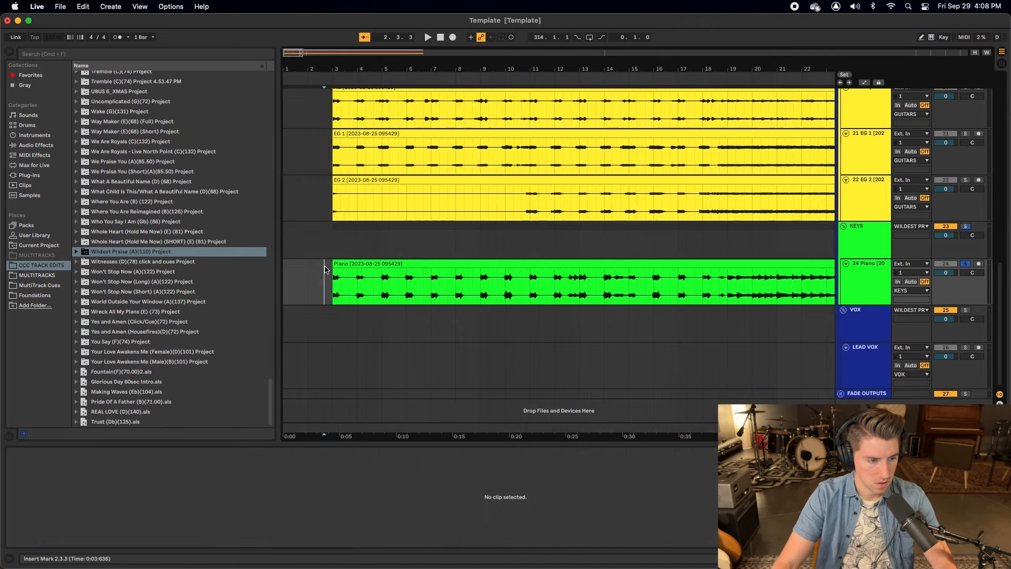
{"action": "key", "text": "super+v"}
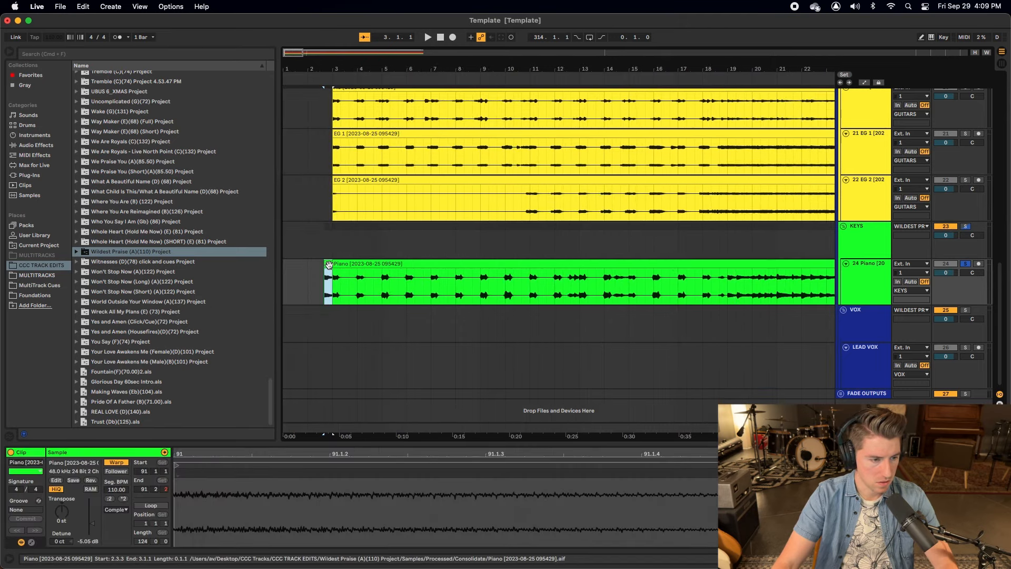
{"action": "right_click", "coordinate": [329, 264]}
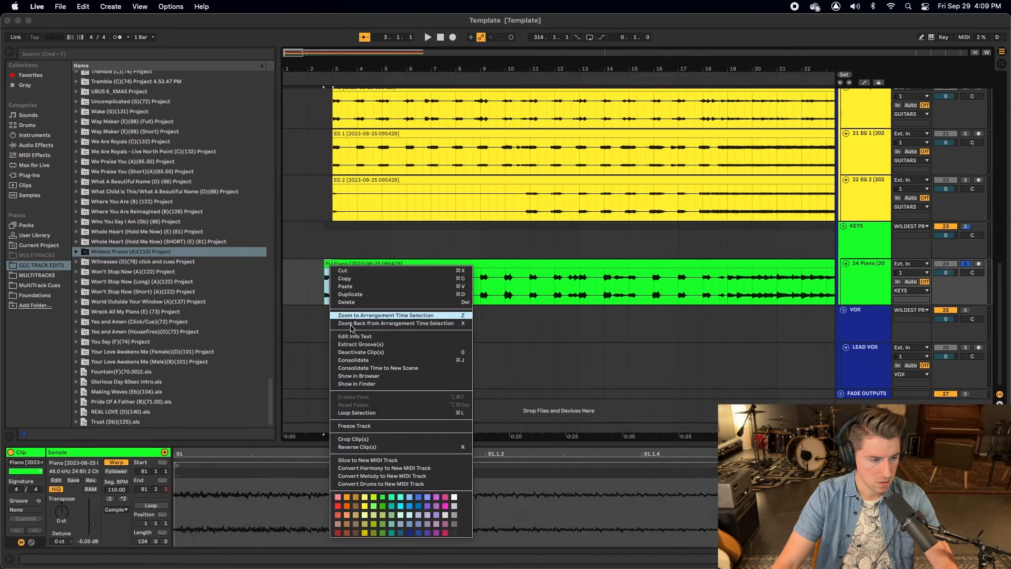
{"action": "left_click", "coordinate": [364, 439]}
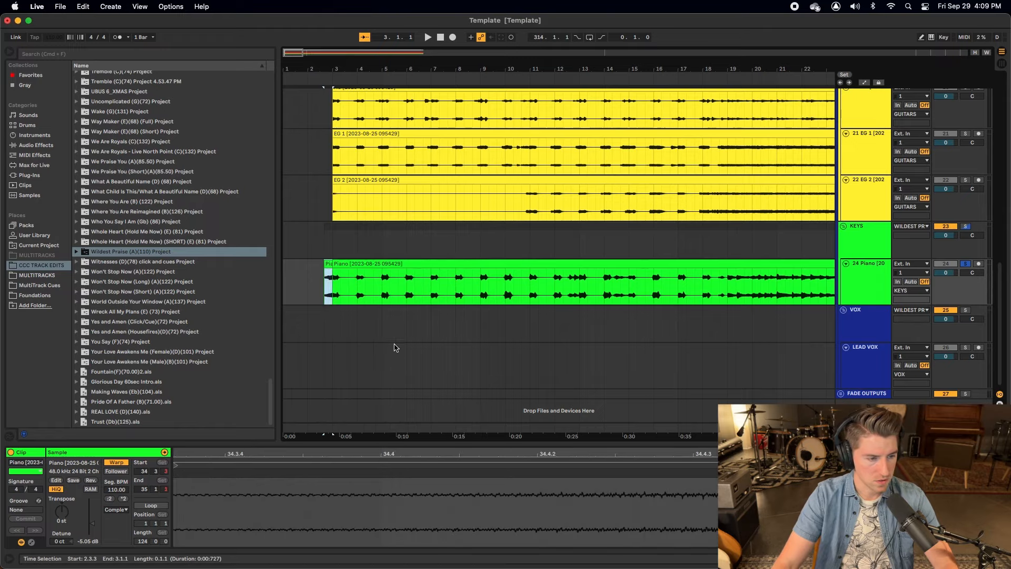
Step: Play the reversed piano lead-in and shift it slightly earlier, leaving a small gap before the piano clip at bar 3
{"action": "key", "text": "space"}
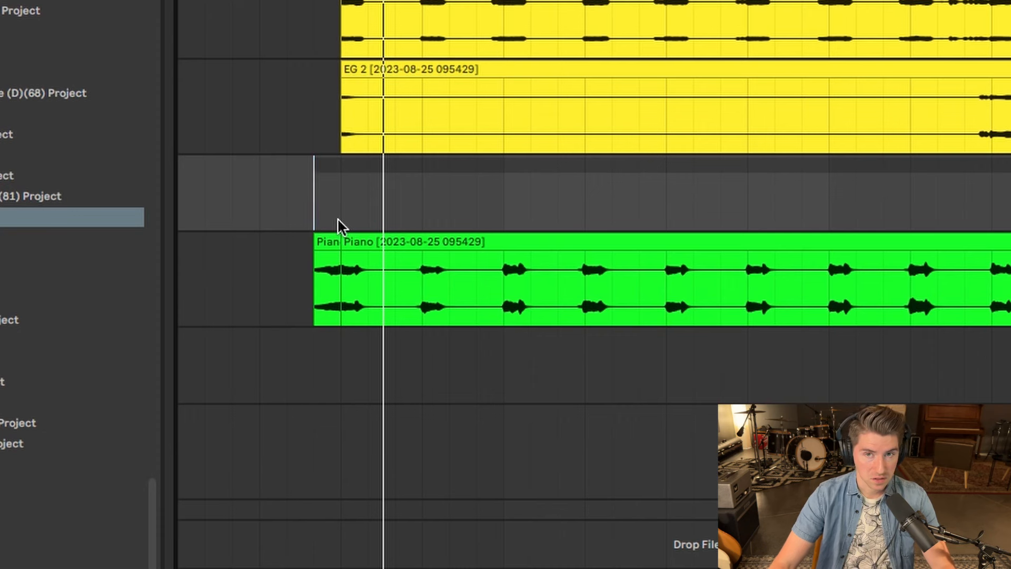
{"action": "left_click", "coordinate": [320, 241]}
{"action": "left_click_drag", "start_coordinate": [318, 242], "coordinate": [314, 240]}
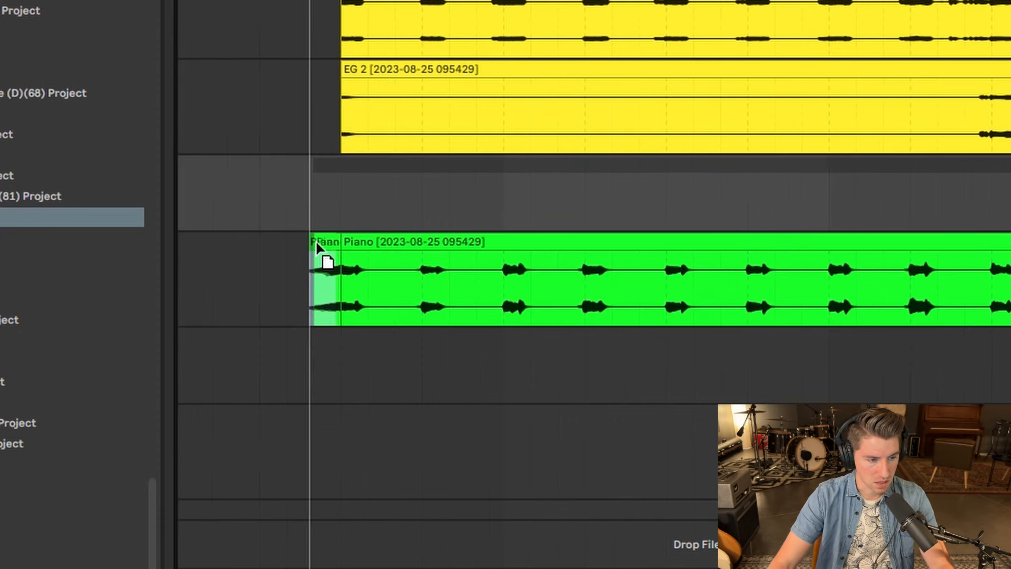
{"action": "left_click", "coordinate": [304, 196]}
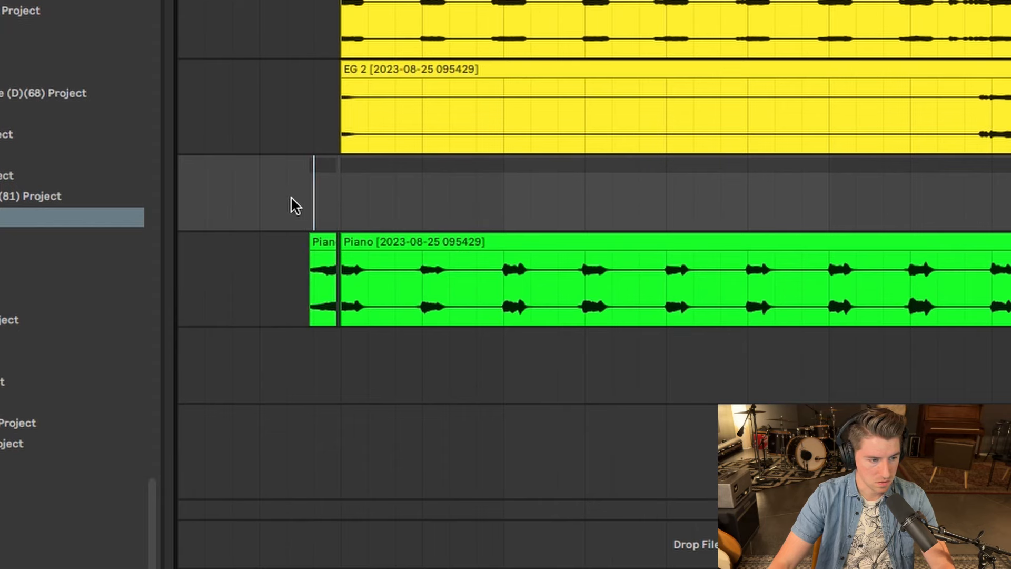
Step: Play back the soloed piano from 2.3.2 to check the reversed lead-in into bar 3
{"action": "left_click", "coordinate": [291, 204]}
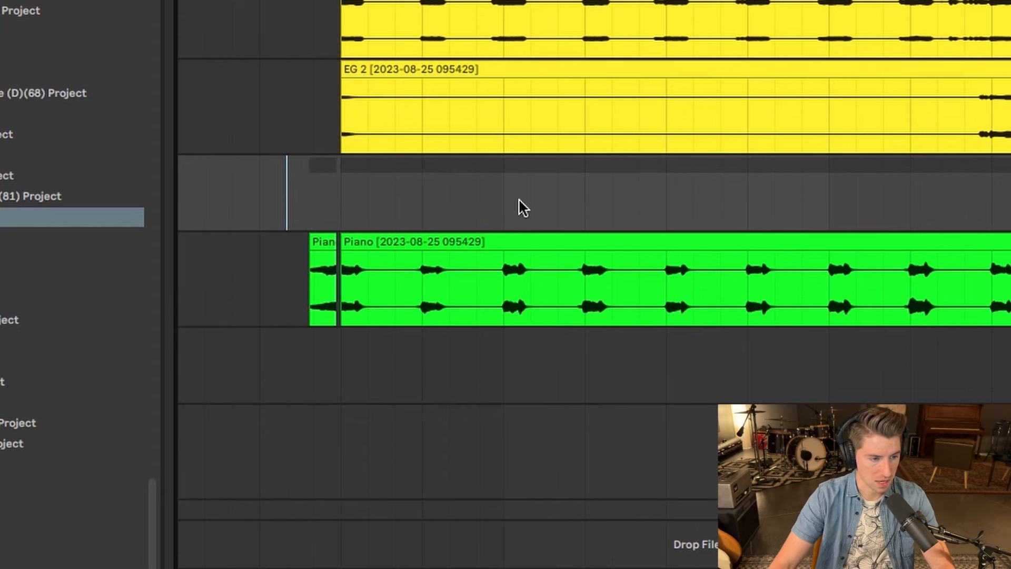
{"action": "key", "text": "space"}
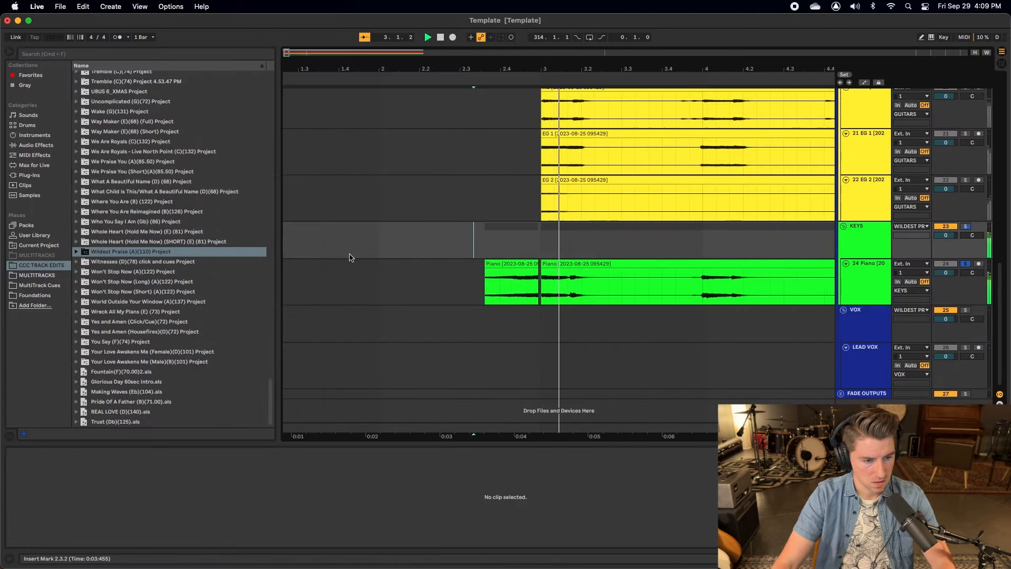
{"action": "key", "text": "space"}
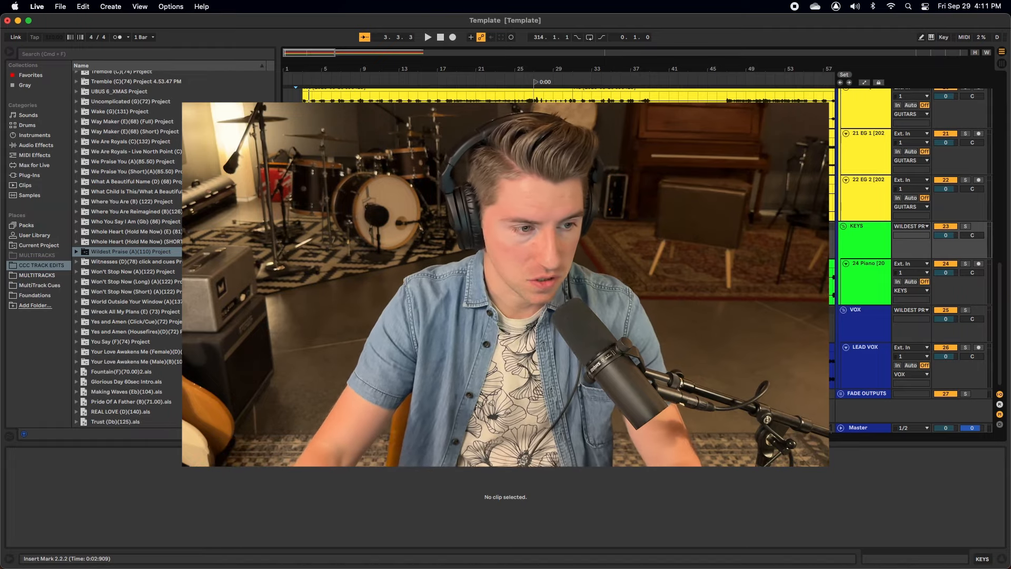
Step: Fold the Wildest Praise group and look over the cues and section markers through to the ending
{"action": "left_click", "coordinate": [305, 239]}
{"action": "scroll", "coordinate": [304, 240], "scroll_direction": "up", "scroll_amount": 15}
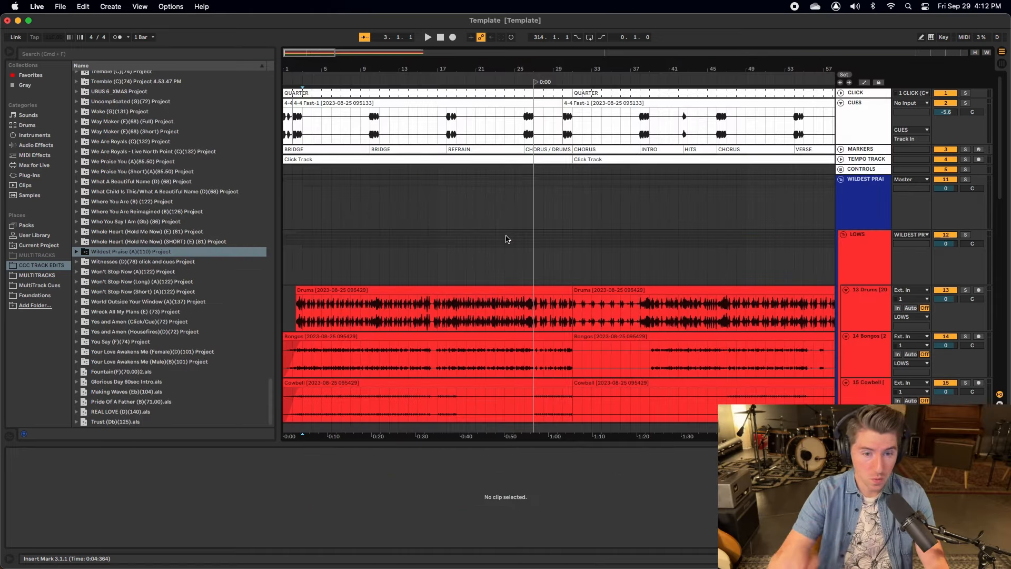
{"action": "left_click", "coordinate": [848, 187]}
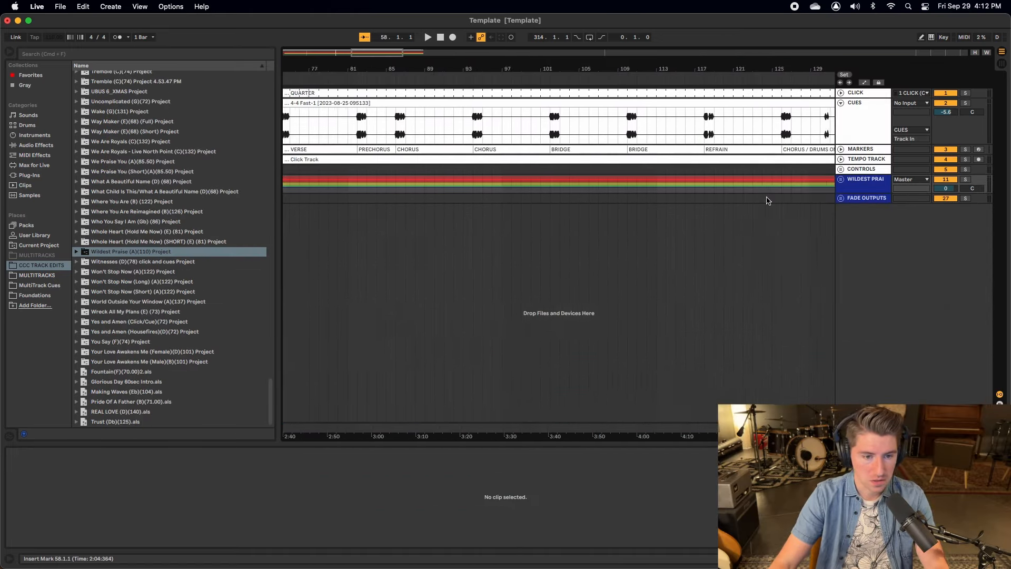
{"action": "scroll", "coordinate": [765, 198], "scroll_direction": "right", "scroll_amount": 15}
{"action": "scroll", "coordinate": [766, 201], "scroll_direction": "left", "scroll_amount": 20}
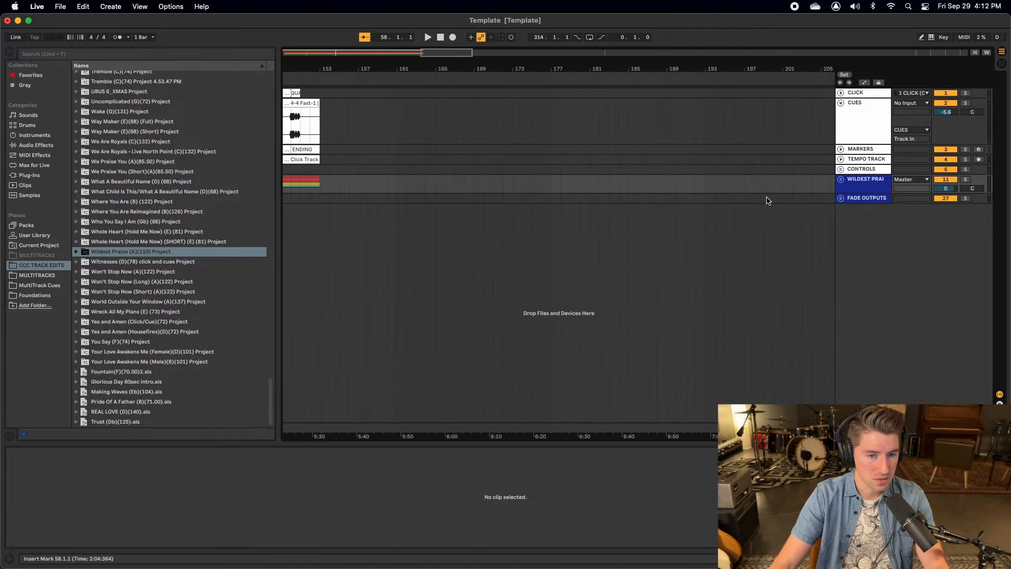
Step: Unfold the Wildest Praise group and examine its drum, percussion, bass, guitar, piano and lead vocal clips from about bar 77 to 129
{"action": "left_click", "coordinate": [840, 181]}
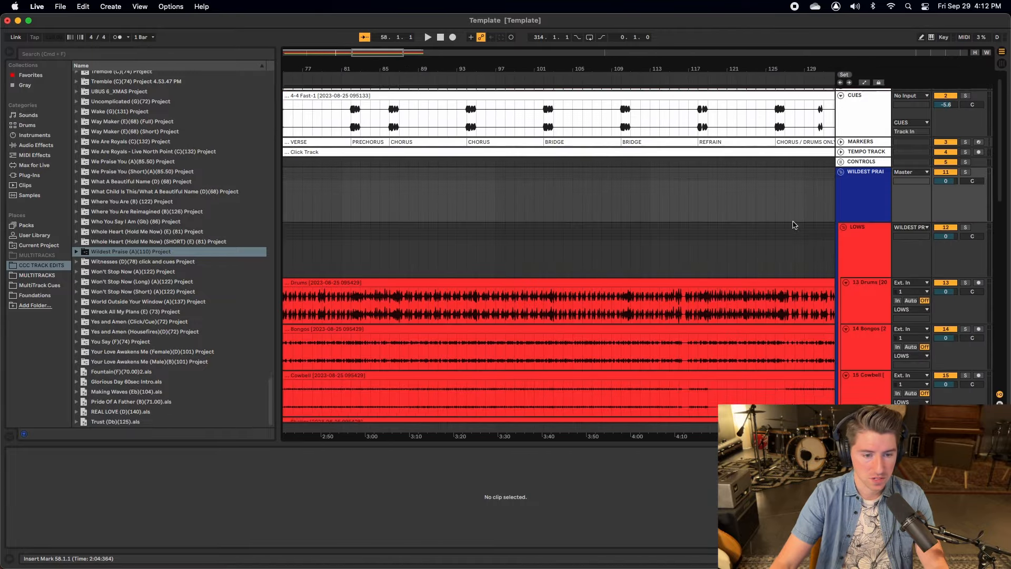
{"action": "scroll", "coordinate": [791, 220], "scroll_direction": "down", "scroll_amount": 10}
{"action": "scroll", "coordinate": [732, 333], "scroll_direction": "up", "scroll_amount": 10}
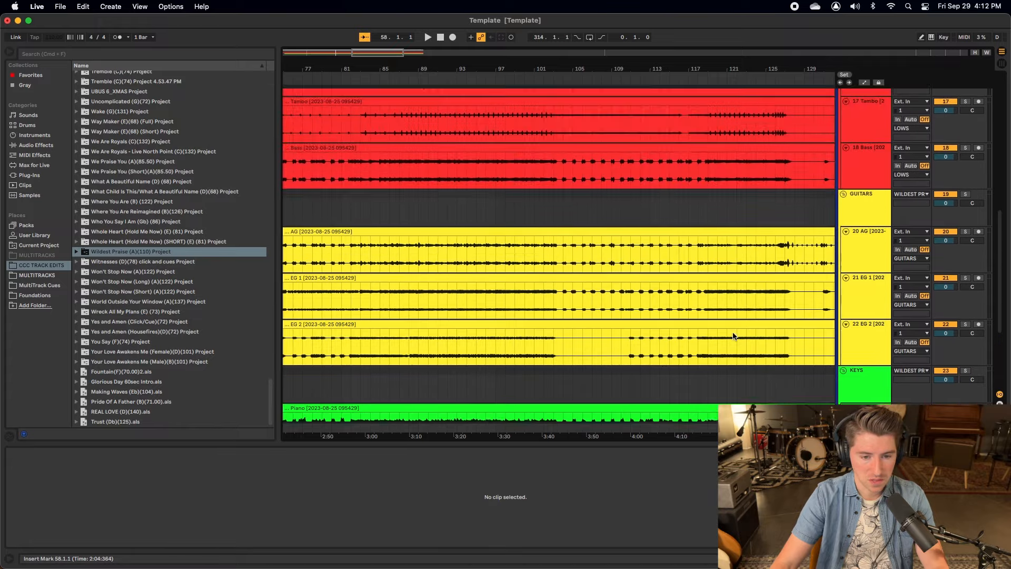
{"action": "scroll", "coordinate": [744, 288], "scroll_direction": "up", "scroll_amount": 1}
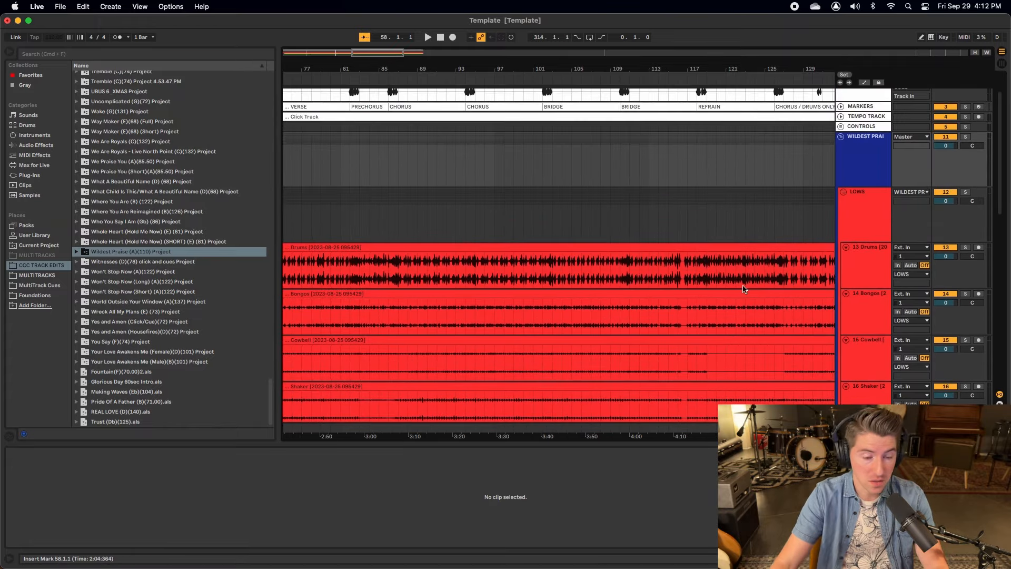
{"action": "scroll", "coordinate": [740, 238], "scroll_direction": "down", "scroll_amount": 5}
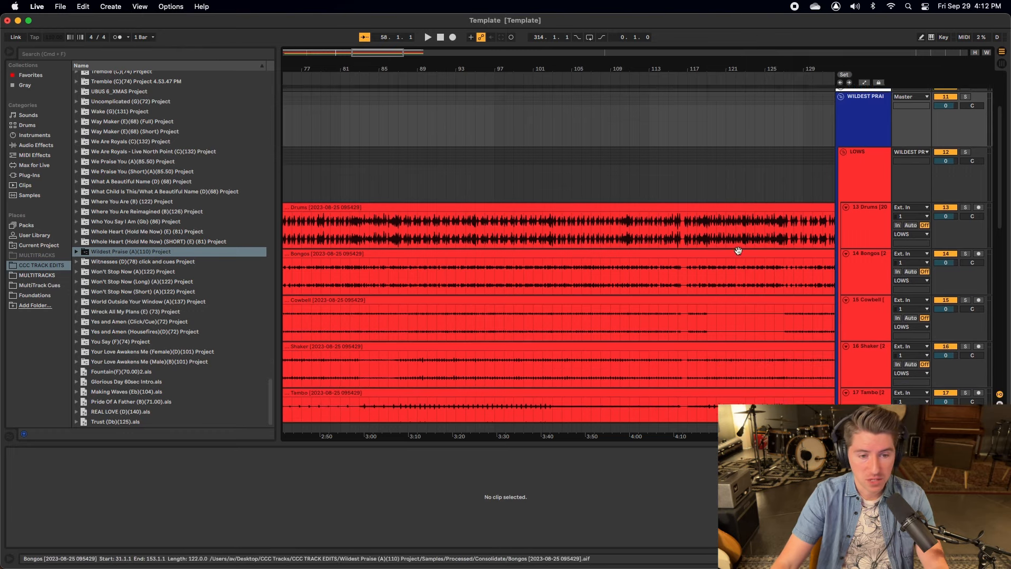
{"action": "scroll", "coordinate": [739, 255], "scroll_direction": "down", "scroll_amount": 1}
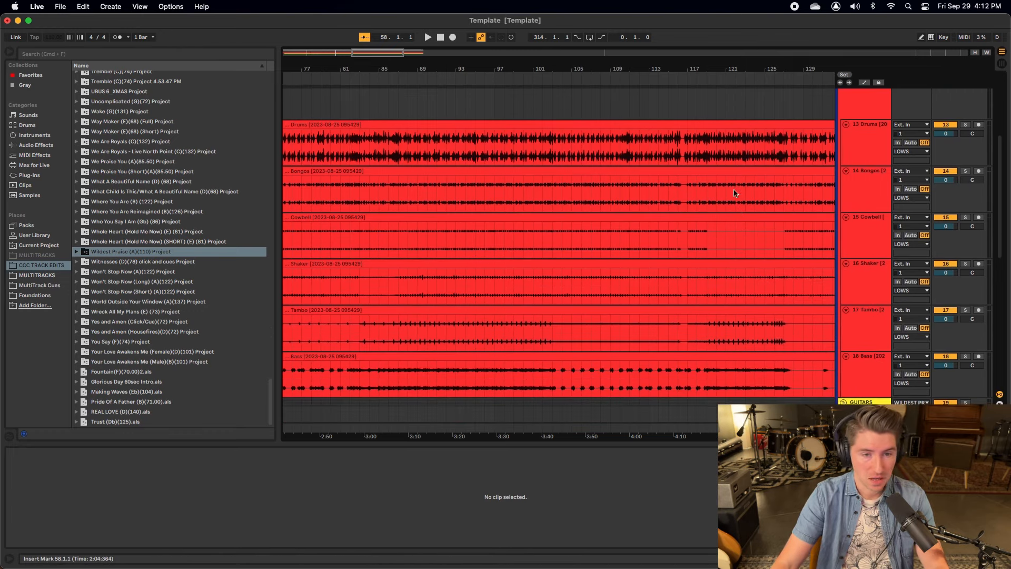
{"action": "scroll", "coordinate": [779, 213], "scroll_direction": "up", "scroll_amount": 3}
{"action": "scroll", "coordinate": [774, 226], "scroll_direction": "down", "scroll_amount": 2}
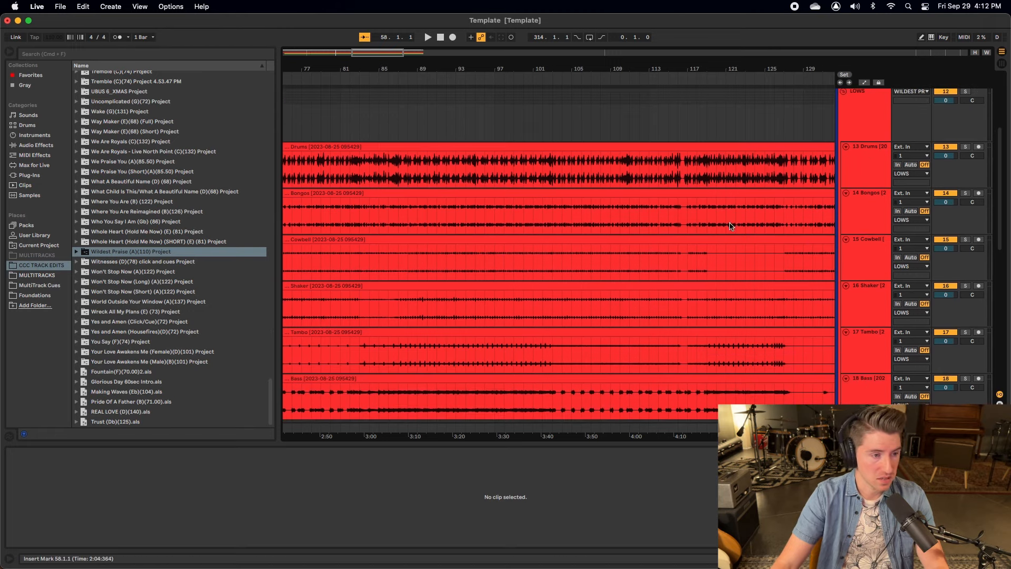
{"action": "scroll", "coordinate": [543, 176], "scroll_direction": "down", "scroll_amount": 5}
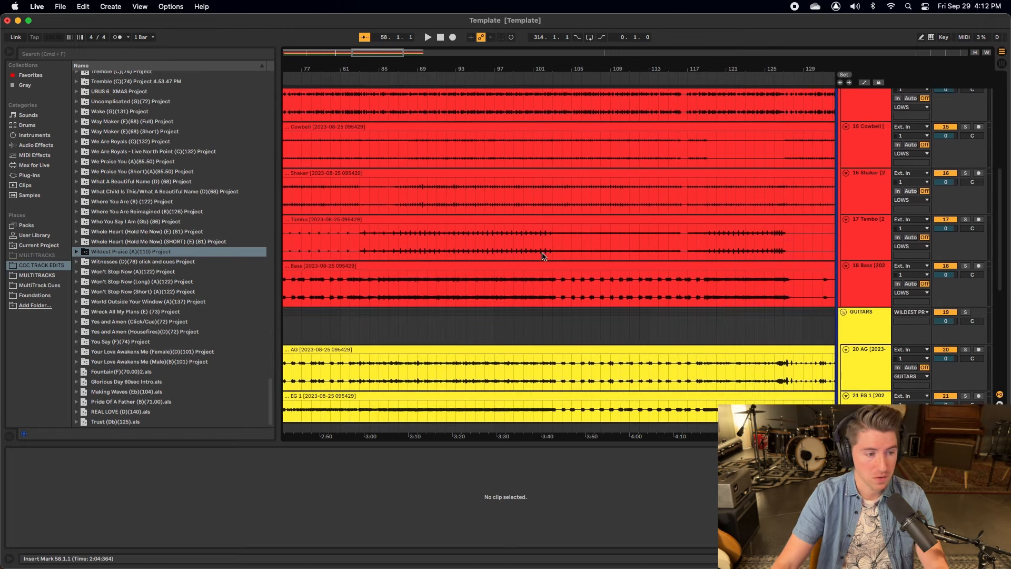
{"action": "scroll", "coordinate": [535, 271], "scroll_direction": "down", "scroll_amount": 4}
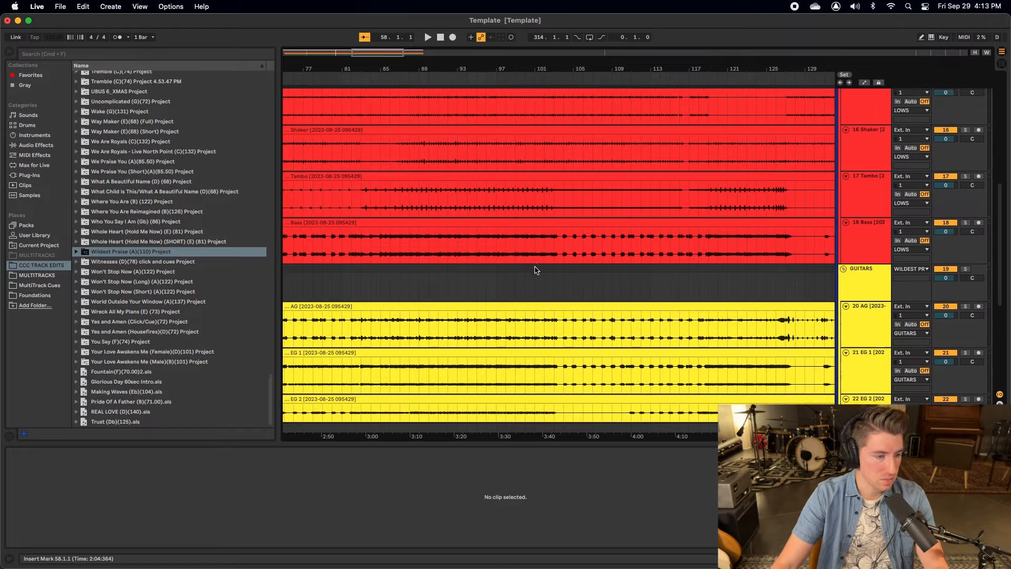
{"action": "scroll", "coordinate": [535, 271], "scroll_direction": "down", "scroll_amount": 6}
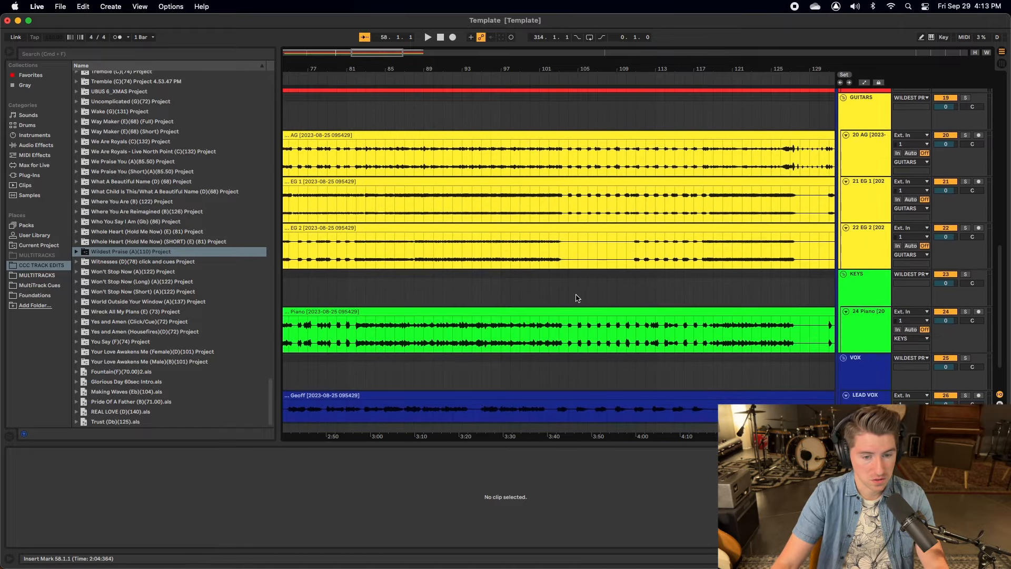
{"action": "scroll", "coordinate": [614, 298], "scroll_direction": "down", "scroll_amount": 1}
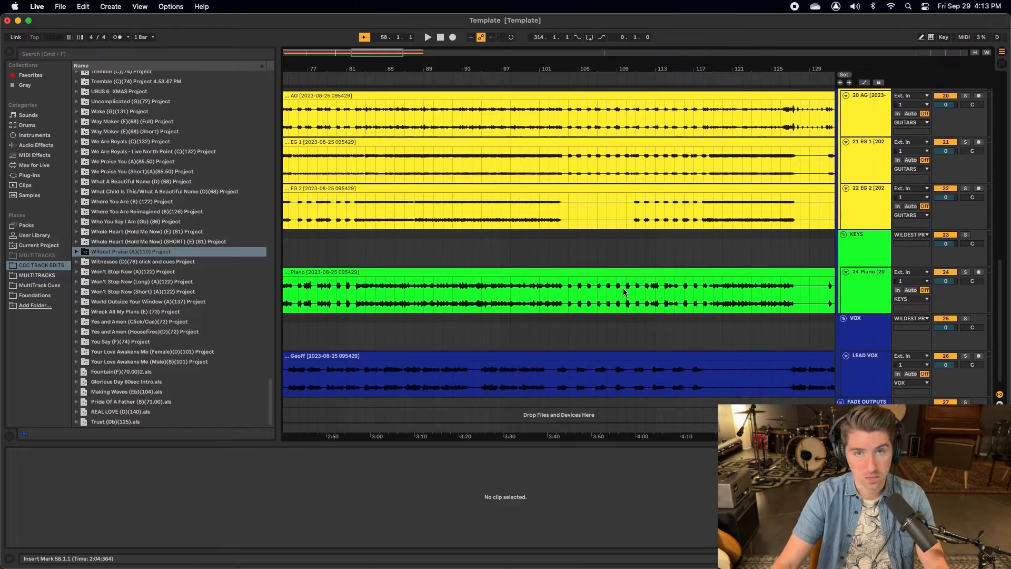
{"action": "scroll", "coordinate": [624, 293], "scroll_direction": "down", "scroll_amount": 1}
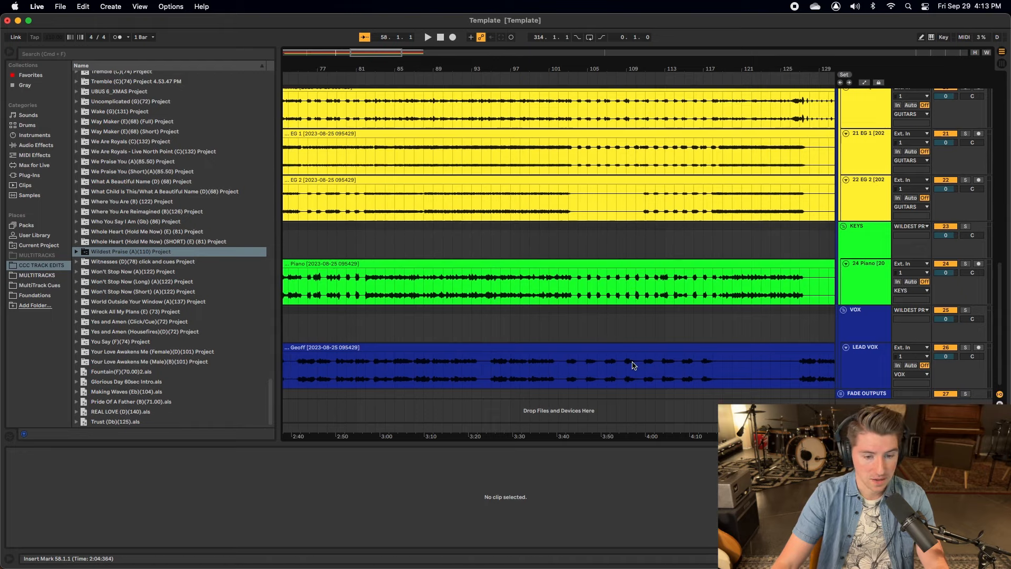
Step: Fold and reopen the Wildest Praise group, and compare its bass, guitar, keys and vocal tracks around the closing drums chorus
{"action": "scroll", "coordinate": [635, 320], "scroll_direction": "up", "scroll_amount": 10}
{"action": "left_click", "coordinate": [840, 181]}
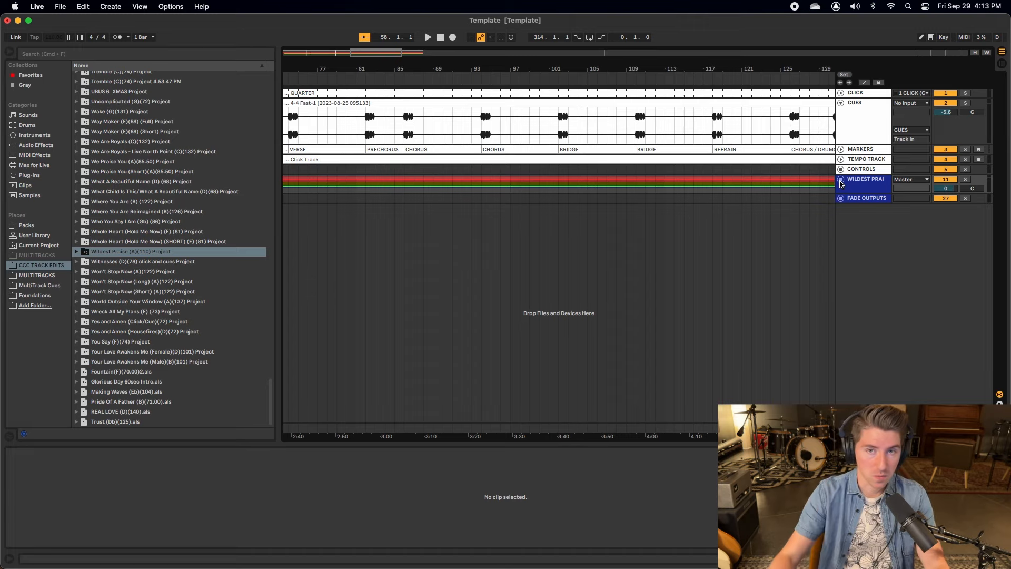
{"action": "left_click", "coordinate": [840, 181]}
{"action": "scroll", "coordinate": [714, 255], "scroll_direction": "down", "scroll_amount": 15}
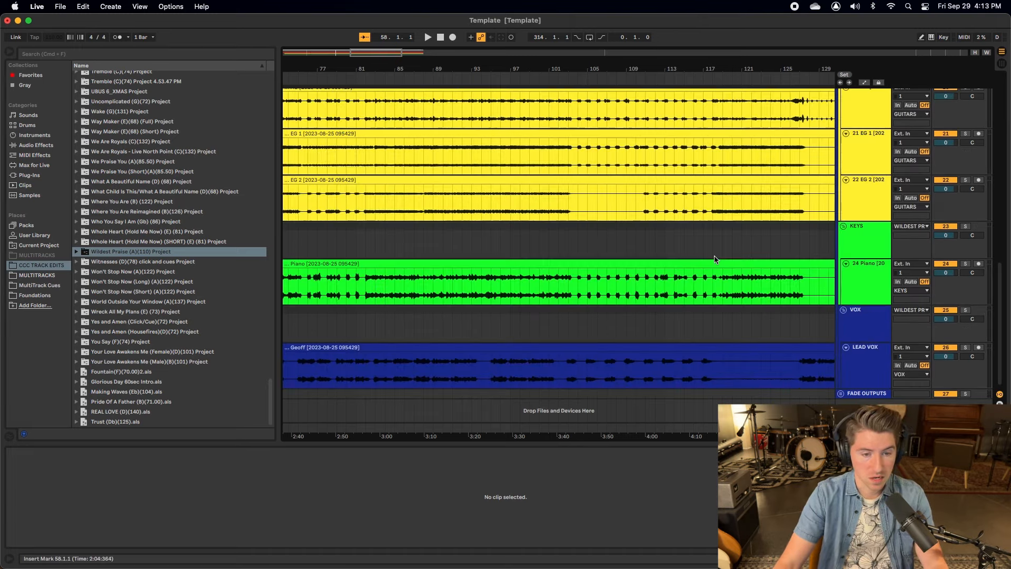
{"action": "scroll", "coordinate": [714, 255], "scroll_direction": "up", "scroll_amount": 3}
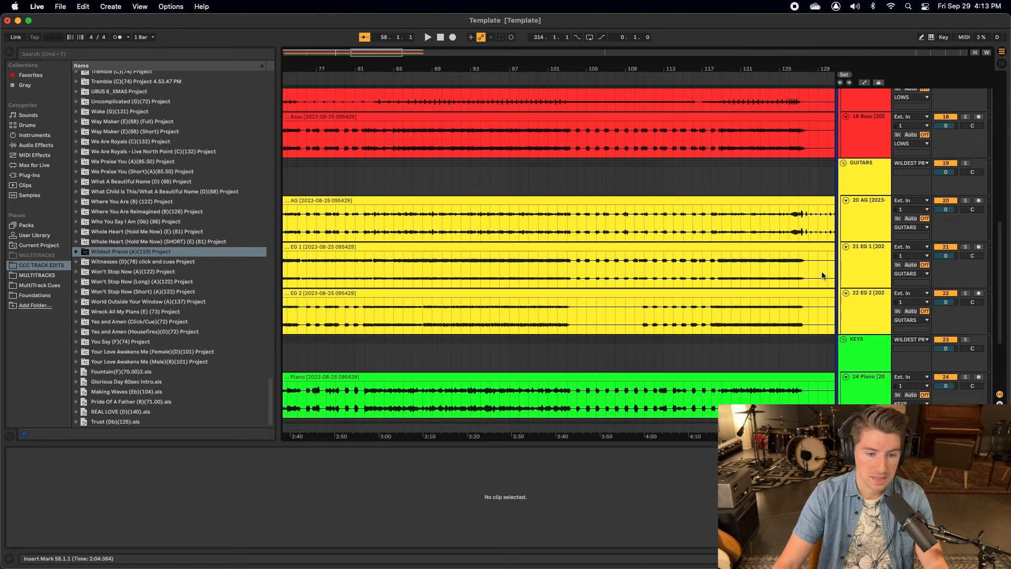
{"action": "scroll", "coordinate": [822, 274], "scroll_direction": "down", "scroll_amount": 3}
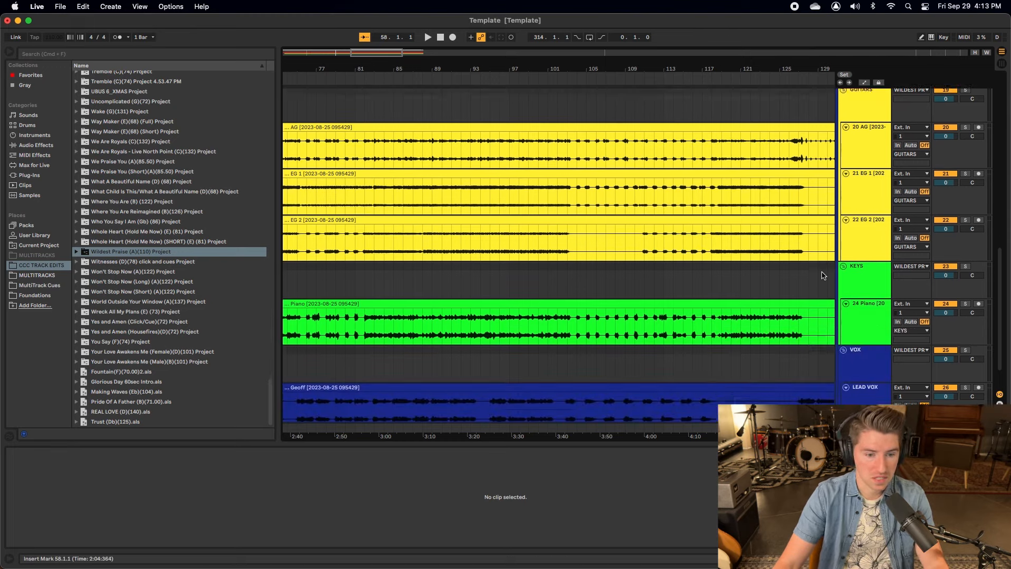
{"action": "scroll", "coordinate": [822, 275], "scroll_direction": "up", "scroll_amount": 6}
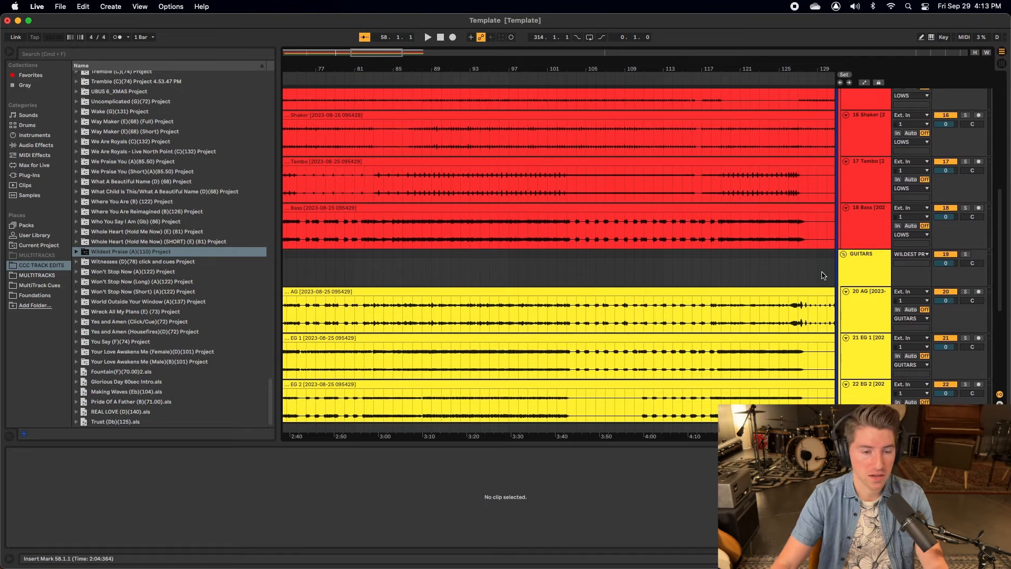
{"action": "scroll", "coordinate": [823, 275], "scroll_direction": "up", "scroll_amount": 6}
{"action": "scroll", "coordinate": [823, 275], "scroll_direction": "down", "scroll_amount": 9}
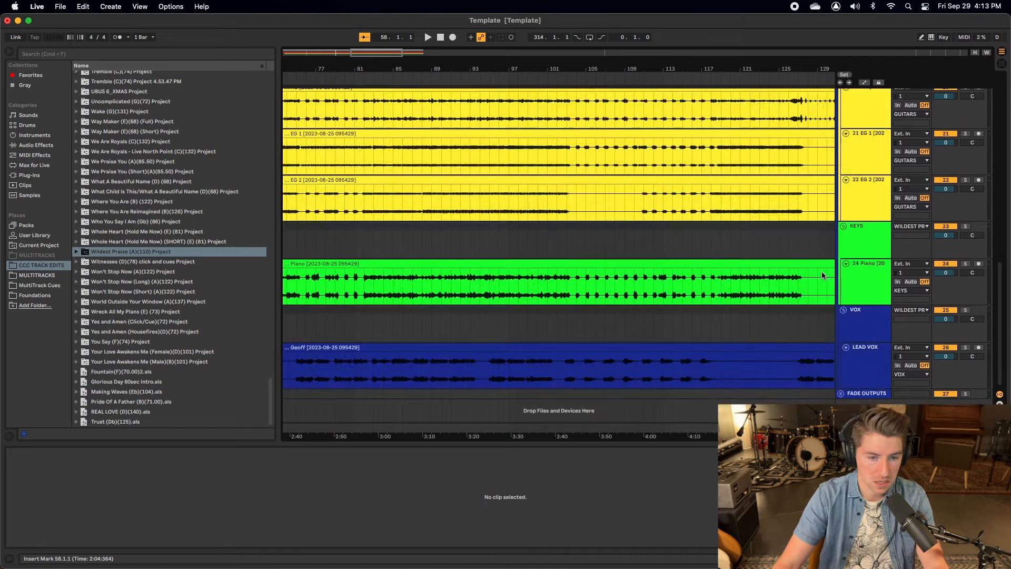
{"action": "scroll", "coordinate": [823, 276], "scroll_direction": "up", "scroll_amount": 2}
Step: Examine the shortened version's guitar, bass and percussion tracks, then its cues and section markers from the opening bridge to the chorus at bar 31
{"action": "scroll", "coordinate": [881, 274], "scroll_direction": "up", "scroll_amount": 5}
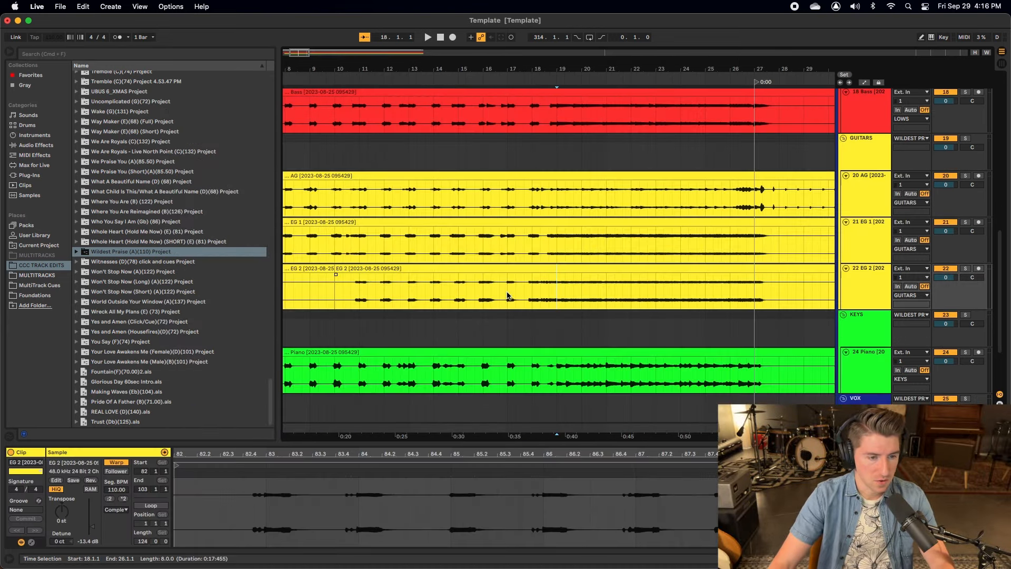
{"action": "scroll", "coordinate": [509, 296], "scroll_direction": "up", "scroll_amount": 4}
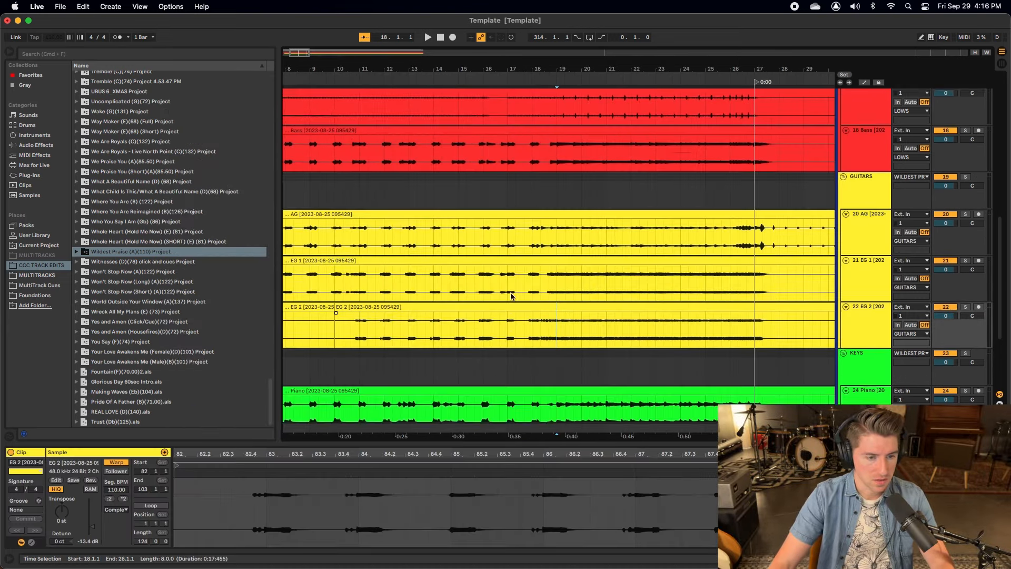
{"action": "scroll", "coordinate": [515, 296], "scroll_direction": "up", "scroll_amount": 8}
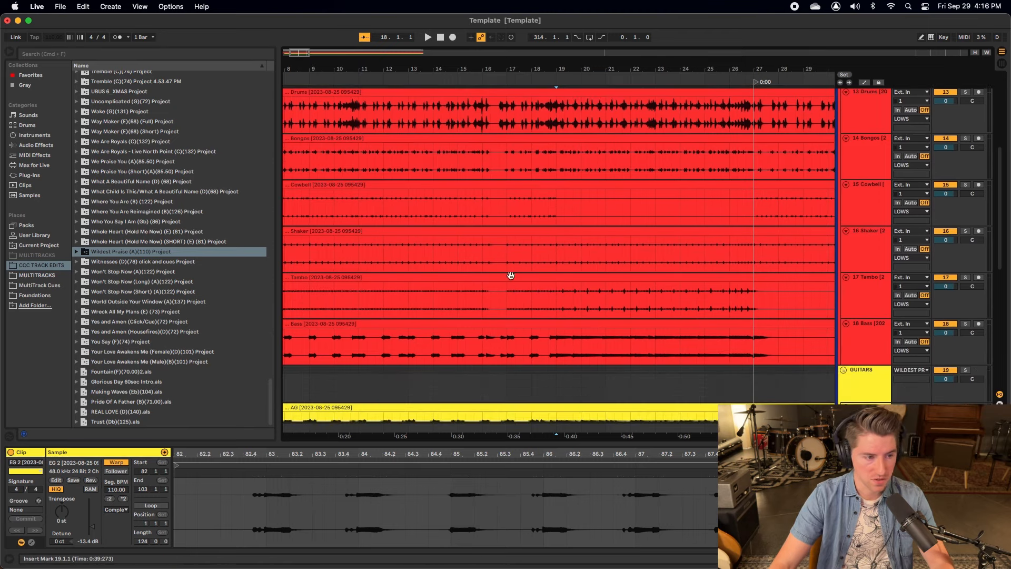
{"action": "scroll", "coordinate": [507, 297], "scroll_direction": "up", "scroll_amount": 3}
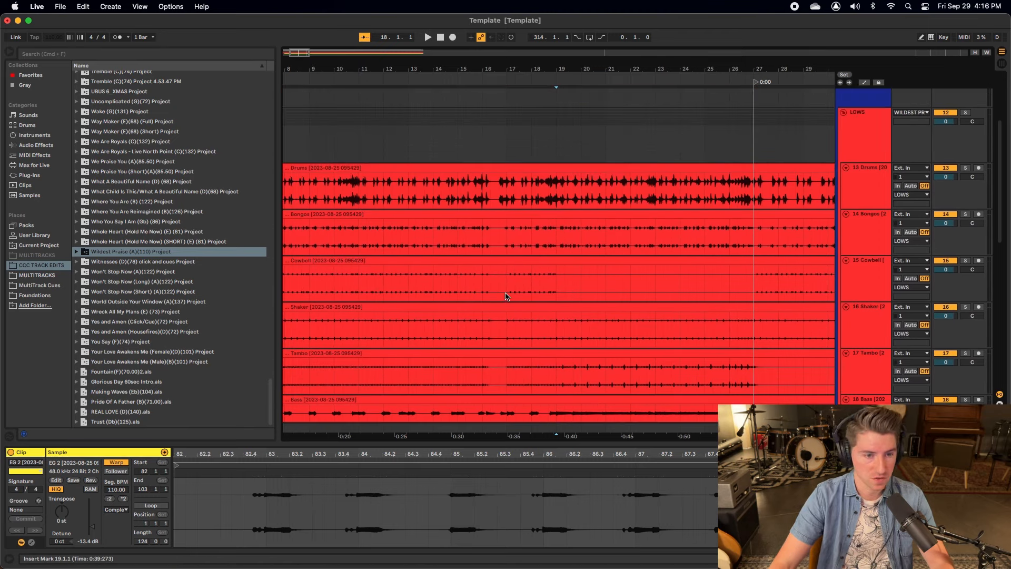
{"action": "scroll", "coordinate": [505, 295], "scroll_direction": "up", "scroll_amount": 3}
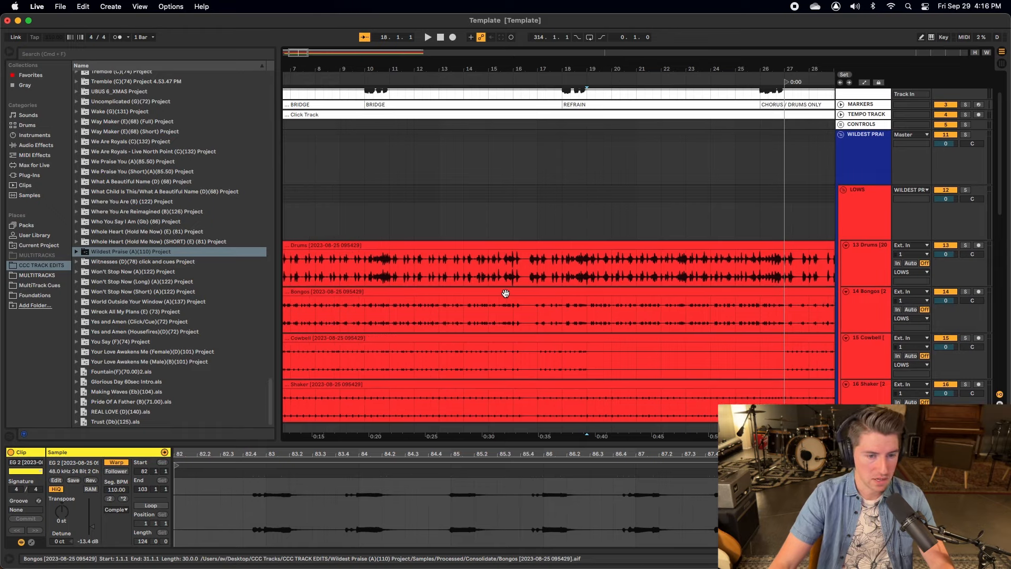
{"action": "scroll", "coordinate": [505, 294], "scroll_direction": "left", "scroll_amount": 3}
{"action": "scroll", "coordinate": [506, 295], "scroll_direction": "up", "scroll_amount": 2}
{"action": "scroll", "coordinate": [505, 297], "scroll_direction": "left", "scroll_amount": 2}
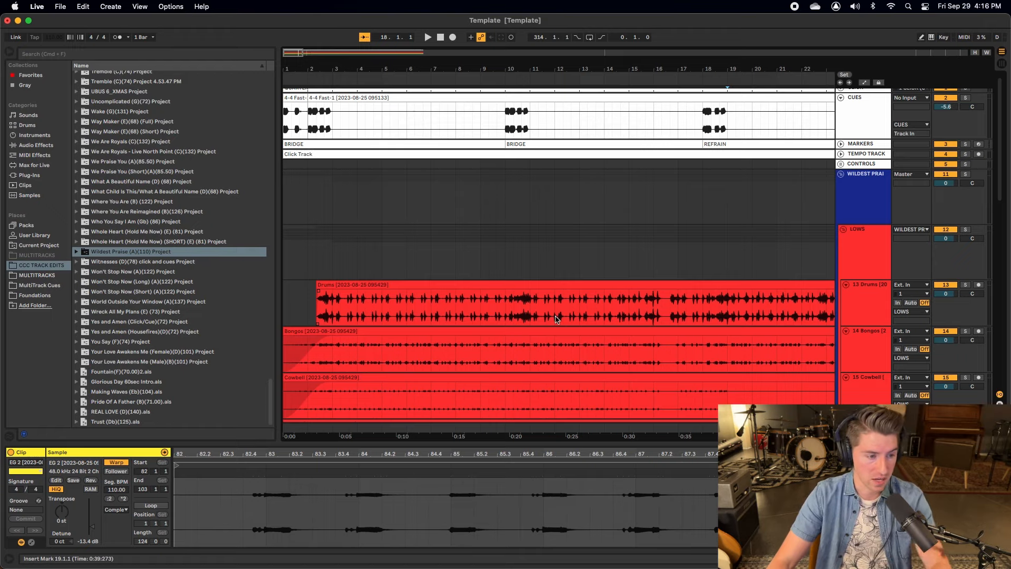
{"action": "scroll", "coordinate": [557, 319], "scroll_direction": "right", "scroll_amount": 10}
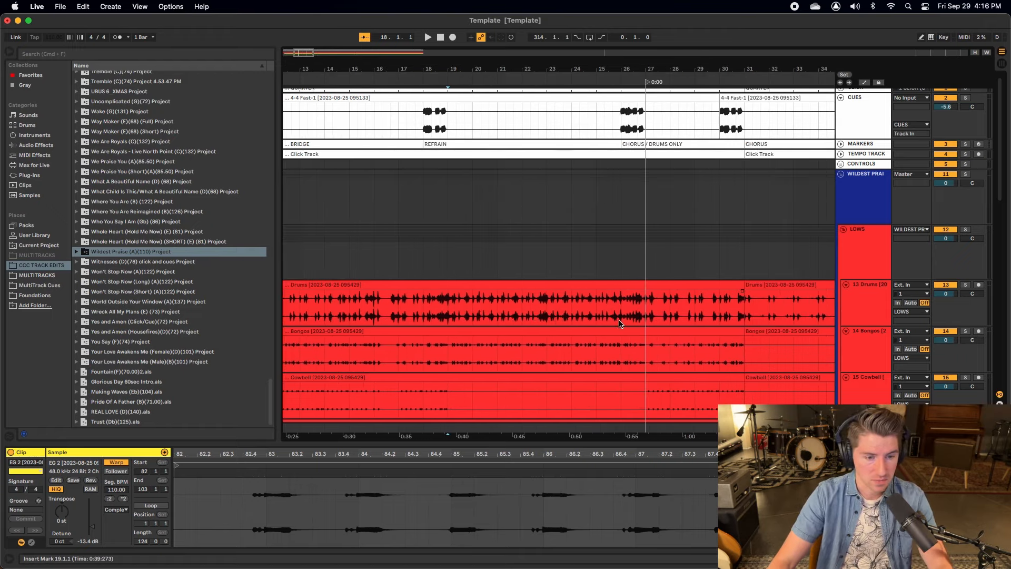
{"action": "scroll", "coordinate": [620, 323], "scroll_direction": "right", "scroll_amount": 4}
Step: Play back the transition into bar 31 from 30.3.3, and the drum fill from 26.1.1
{"action": "left_click", "coordinate": [628, 311]}
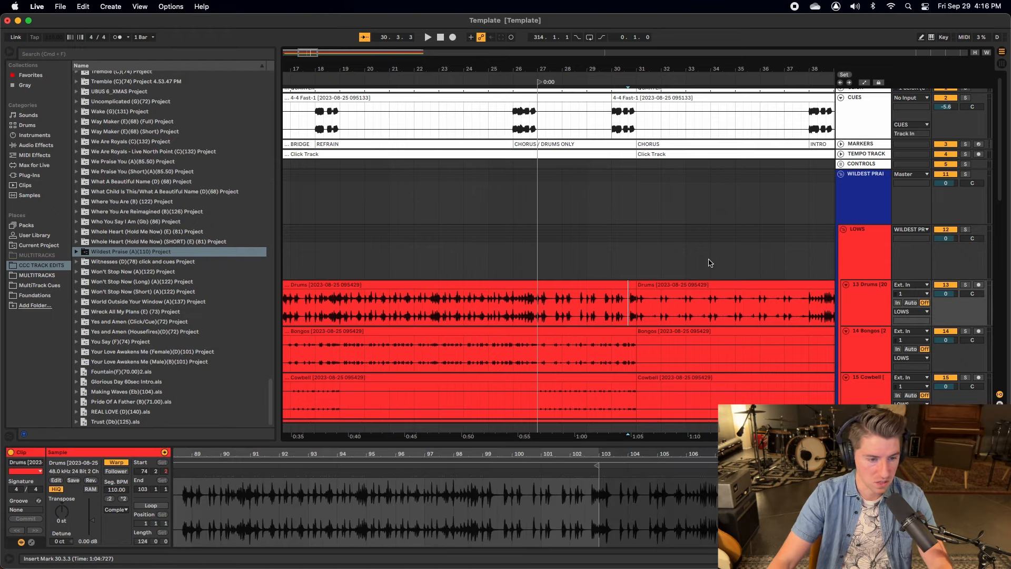
{"action": "key", "text": "space"}
{"action": "scroll", "coordinate": [501, 312], "scroll_direction": "right", "scroll_amount": 4}
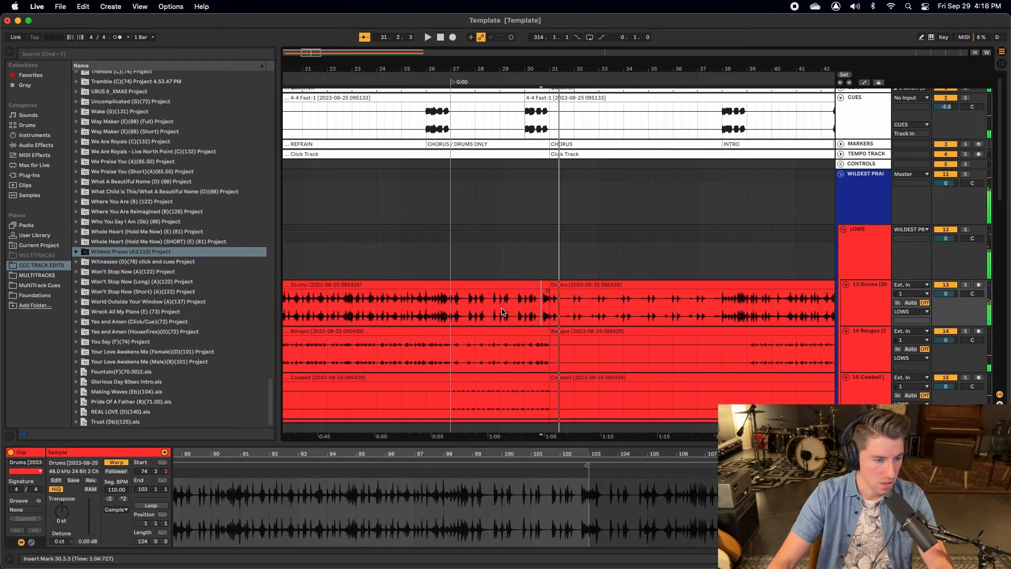
{"action": "scroll", "coordinate": [501, 311], "scroll_direction": "left", "scroll_amount": 1}
{"action": "left_click", "coordinate": [438, 311]}
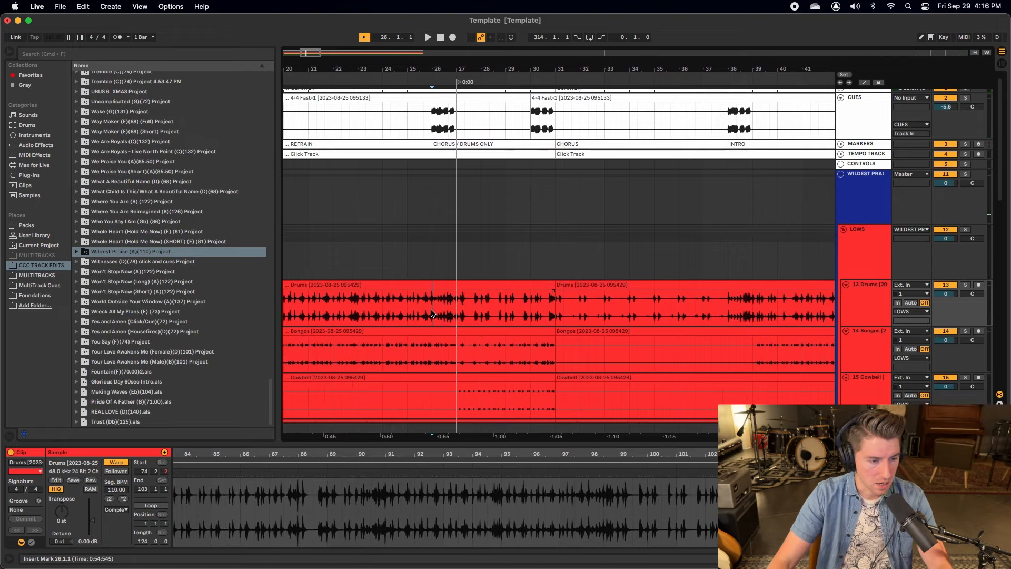
{"action": "key", "text": "space"}
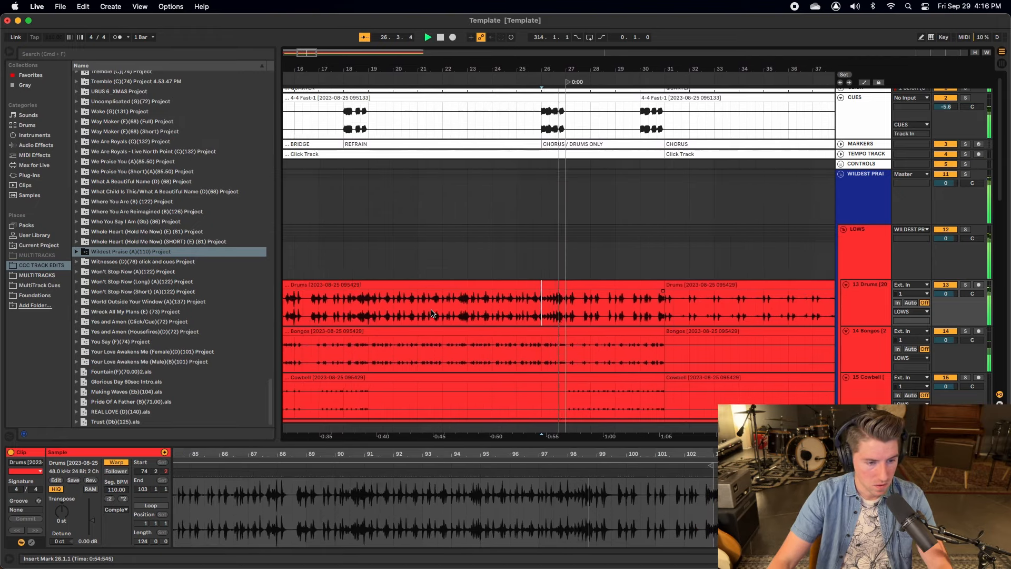
{"action": "key", "text": "space"}
Step: Copy the one-bar drum fill at 26.1.1 to 30.1.1 on the Drums track, leading into the chorus
{"action": "left_click_drag", "start_coordinate": [530, 316], "coordinate": [555, 317]}
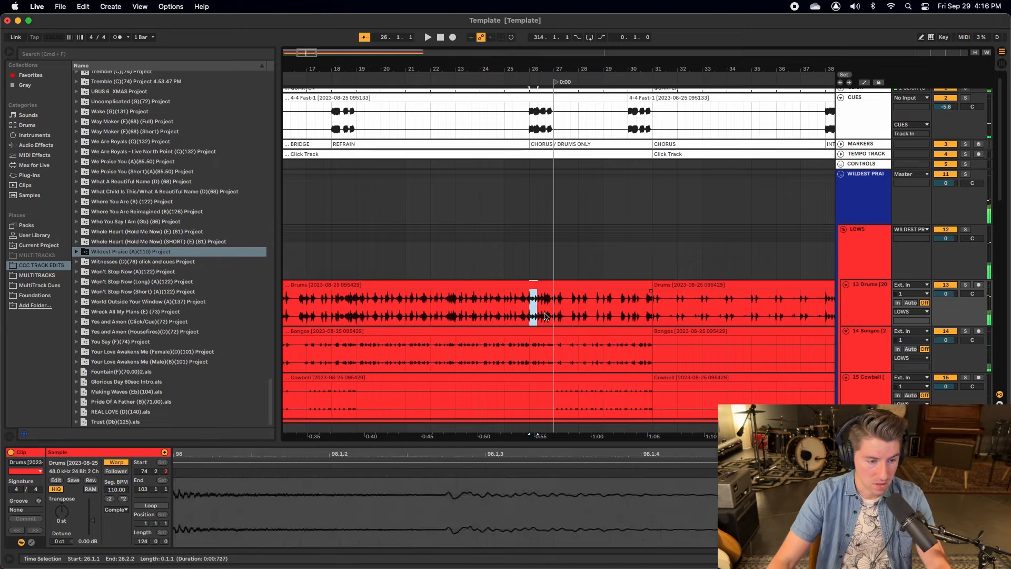
{"action": "key", "text": "super+e"}
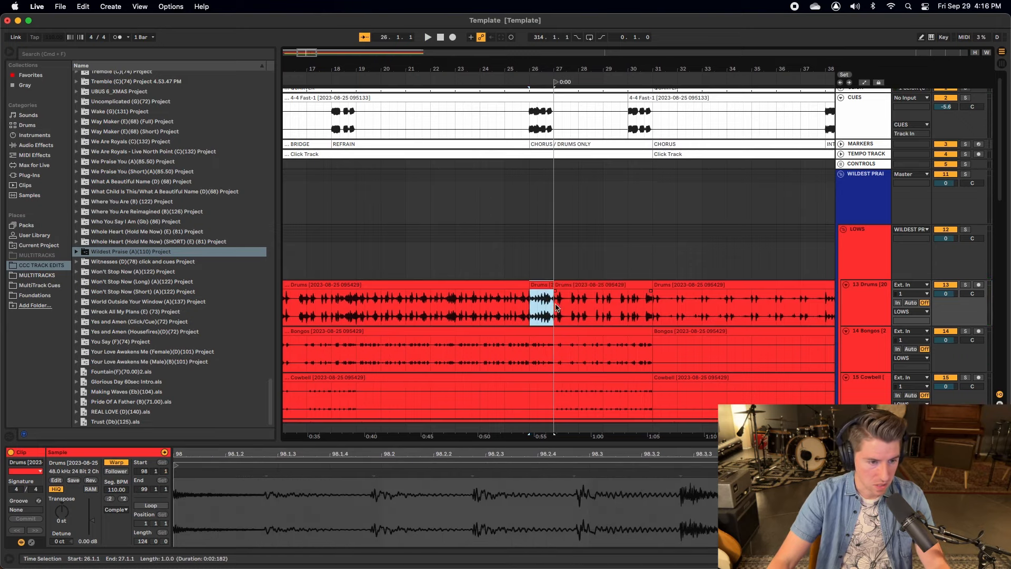
{"action": "left_click", "coordinate": [626, 311]}
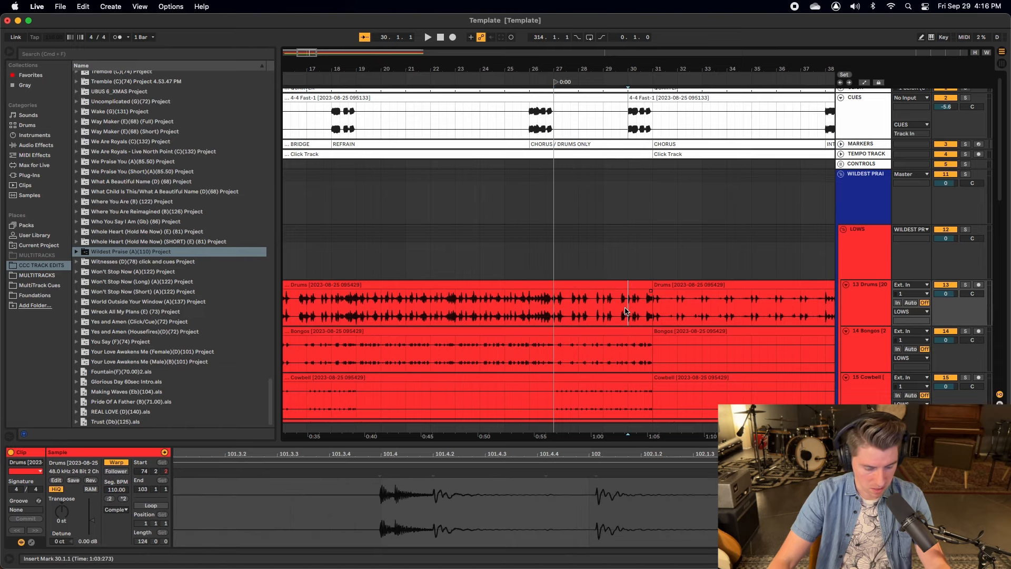
{"action": "key", "text": "shift+Right"}
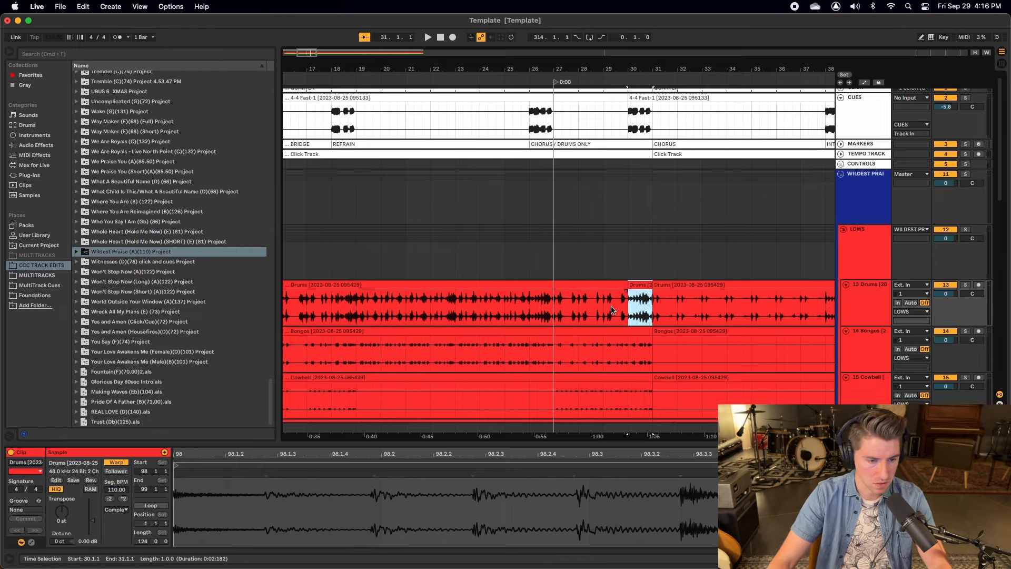
Step: Play back the drum fill transition into the chorus from 29.1.1, and again from 25.2.2
{"action": "left_click", "coordinate": [602, 309]}
{"action": "key", "text": "space"}
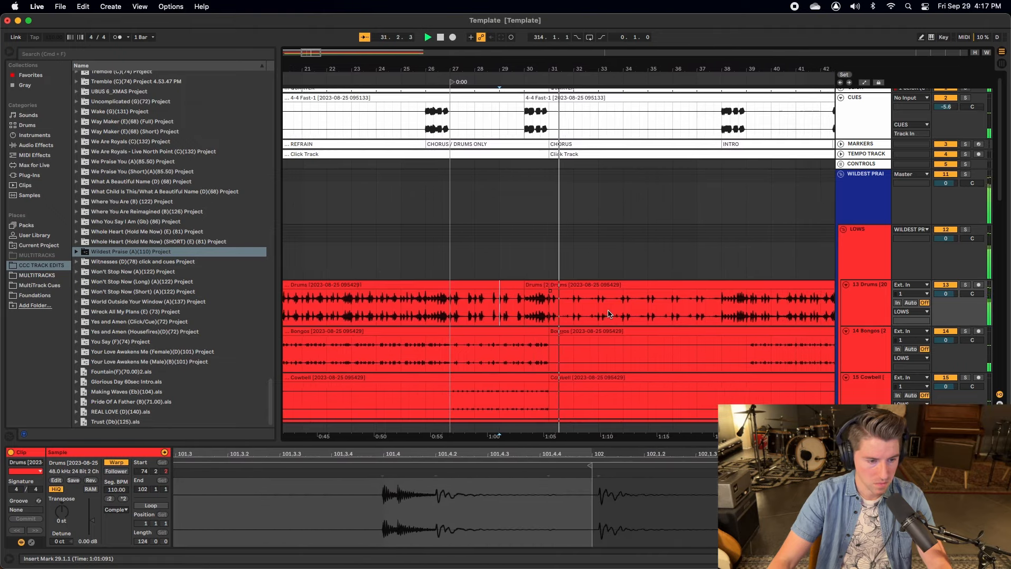
{"action": "key", "text": "space"}
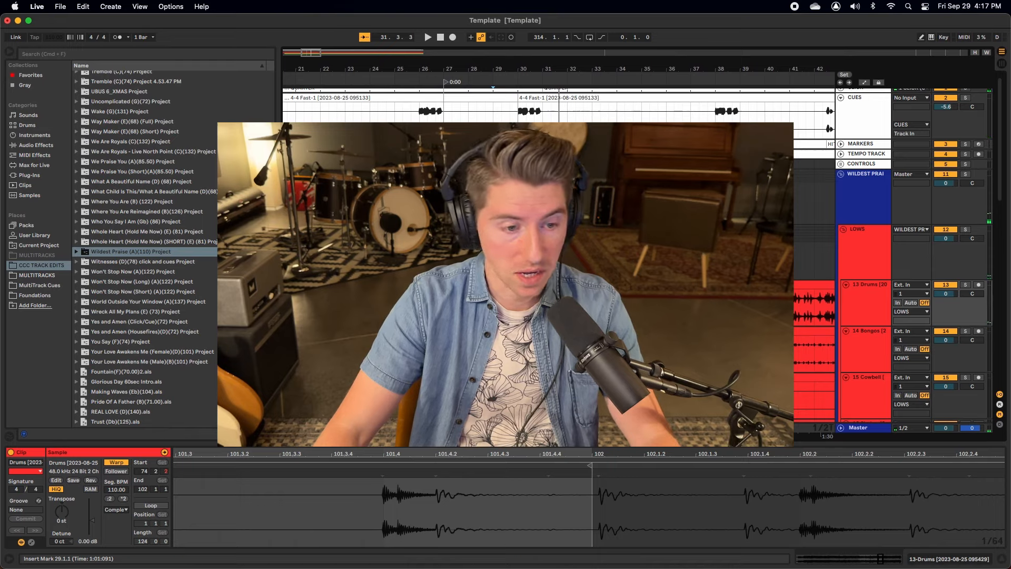
{"action": "left_click", "coordinate": [403, 252]}
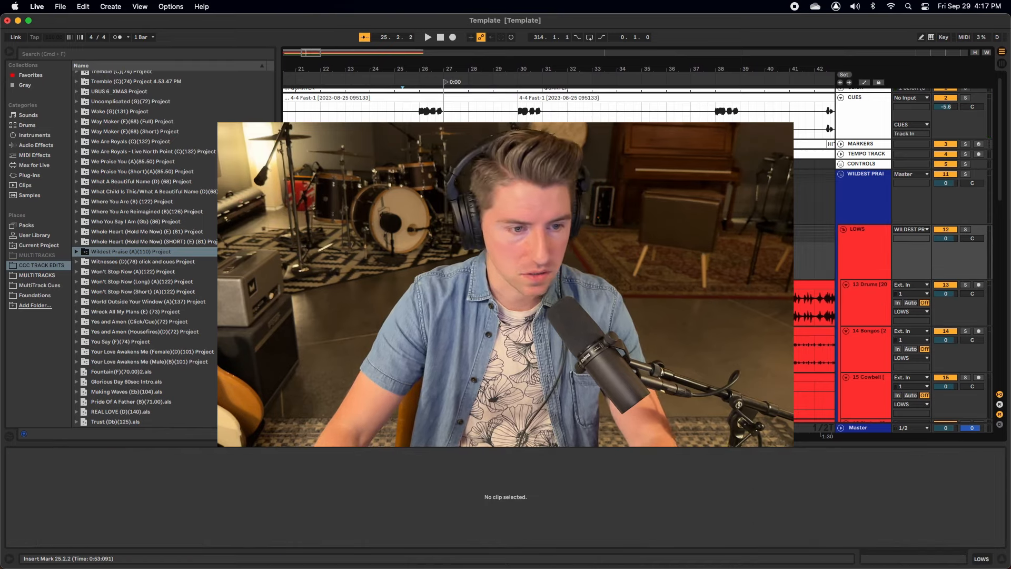
{"action": "key", "text": "space"}
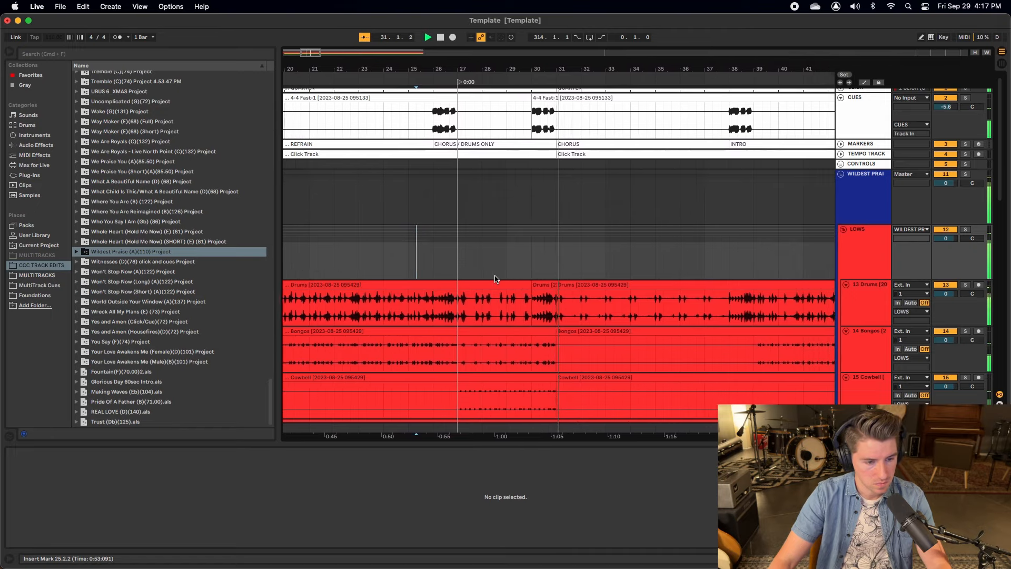
{"action": "key", "text": "space"}
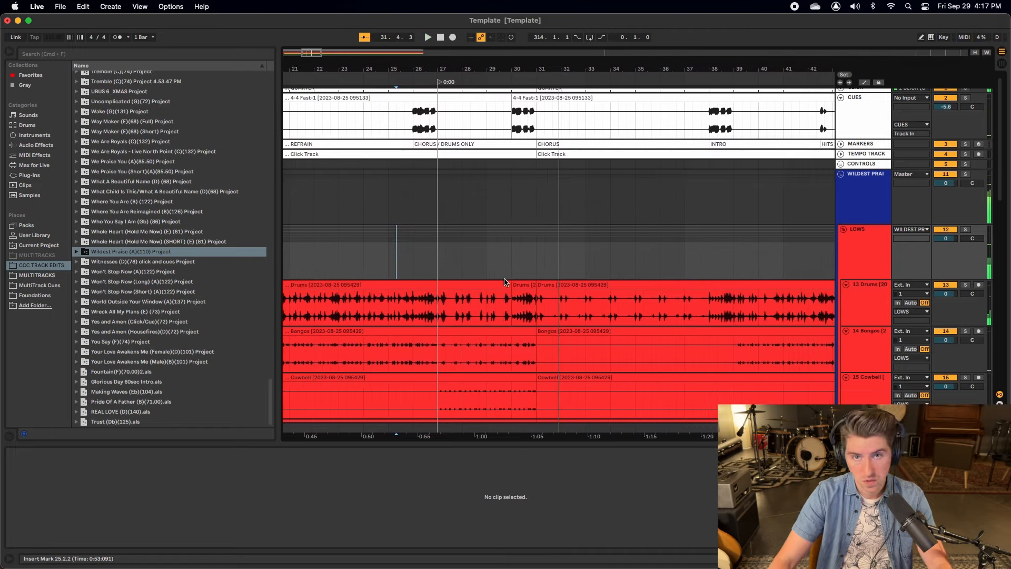
Step: Copy the one-bar bass section at 26.1.1 to 30.1.1 on the Bass track, keeping the original clip unsplit
{"action": "scroll", "coordinate": [474, 305], "scroll_direction": "down", "scroll_amount": 7}
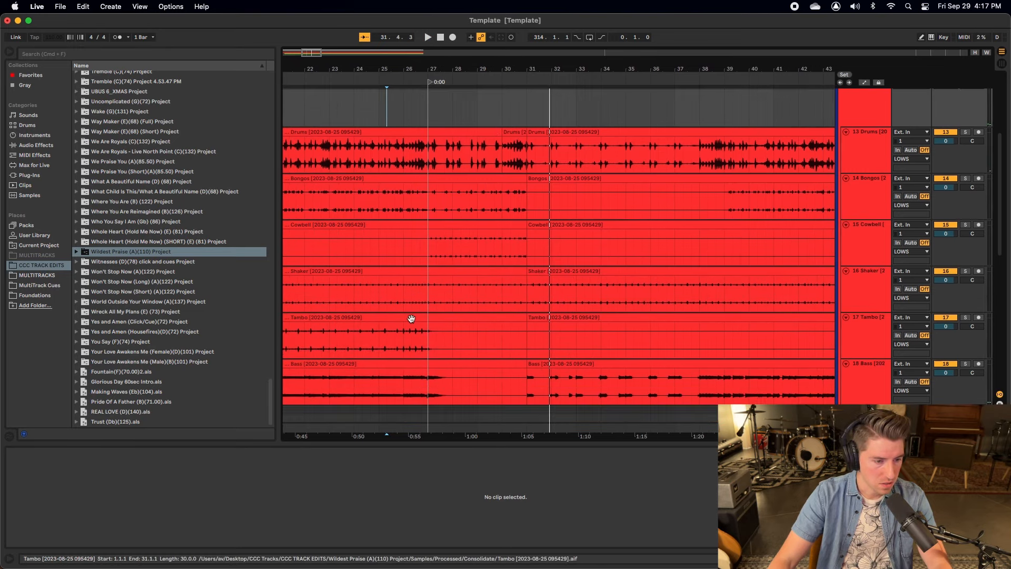
{"action": "left_click_drag", "start_coordinate": [406, 363], "coordinate": [430, 366]}
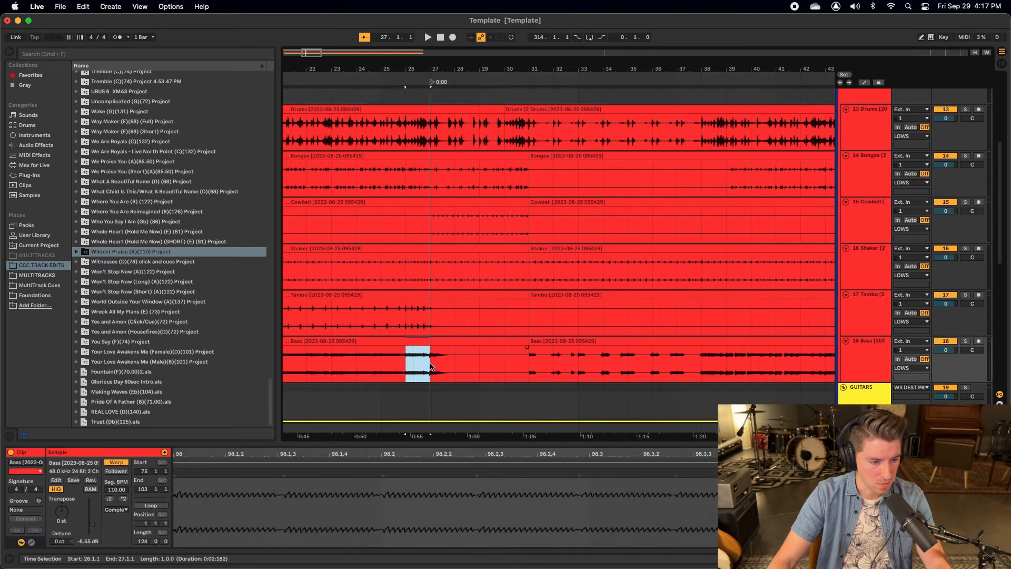
{"action": "key", "text": "super+e"}
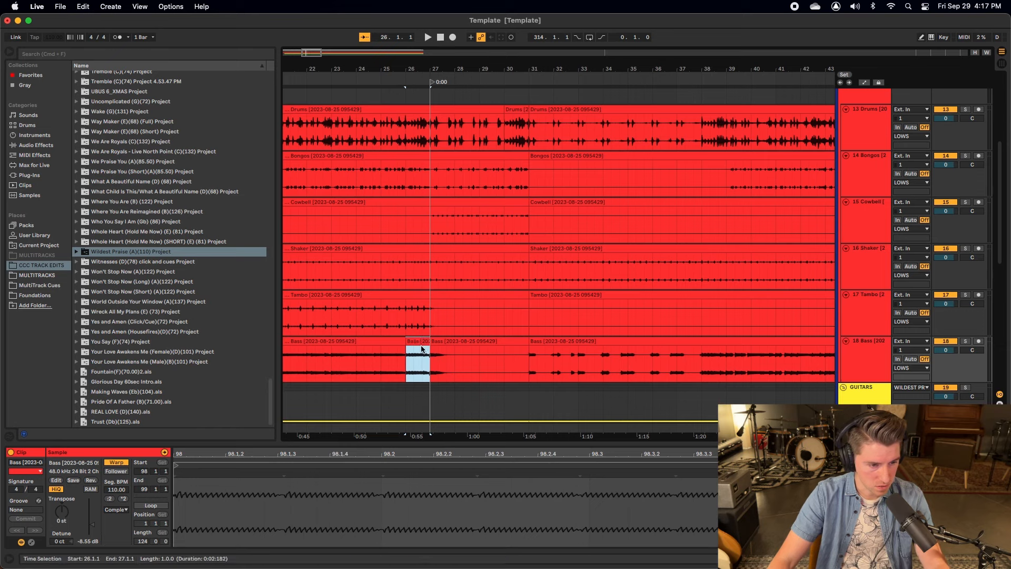
{"action": "left_click", "coordinate": [504, 357]}
{"action": "key", "text": "super+z"}
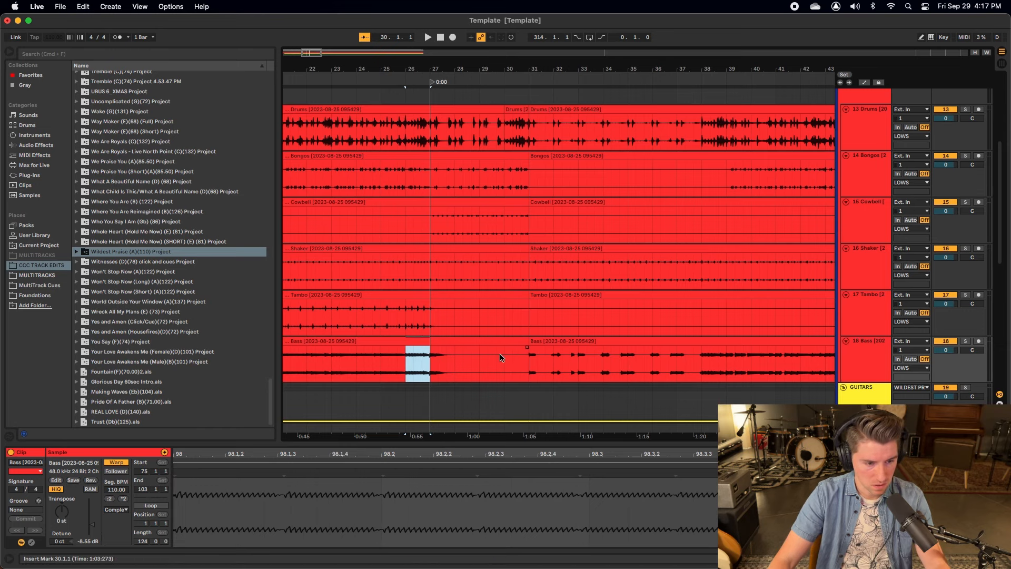
{"action": "left_click", "coordinate": [508, 361]}
{"action": "key", "text": "super+v"}
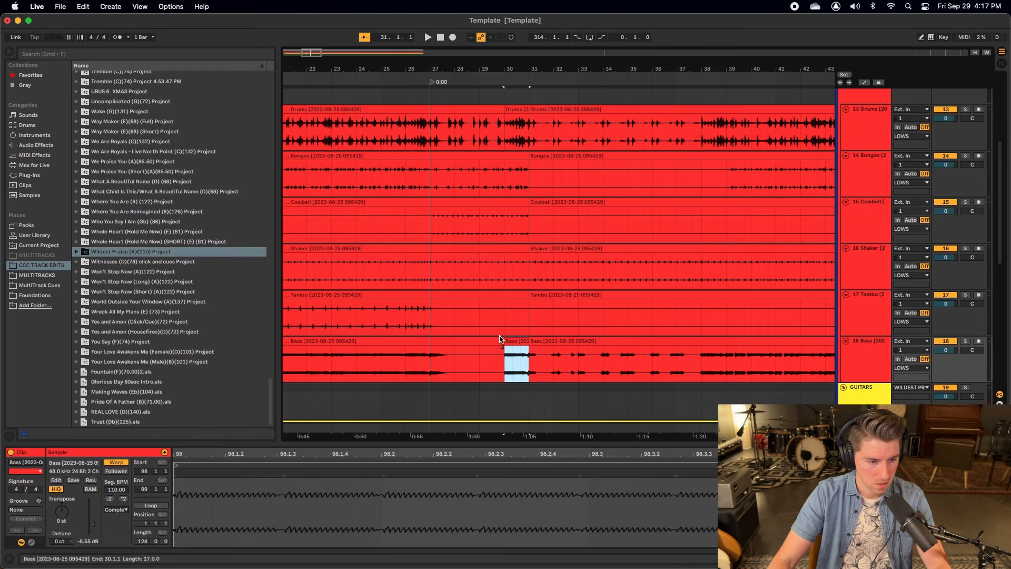
Step: Play back from 29.3.3 to check the copied bass bar against the guitars going into bar 31
{"action": "left_click", "coordinate": [498, 323]}
{"action": "key", "text": "space"}
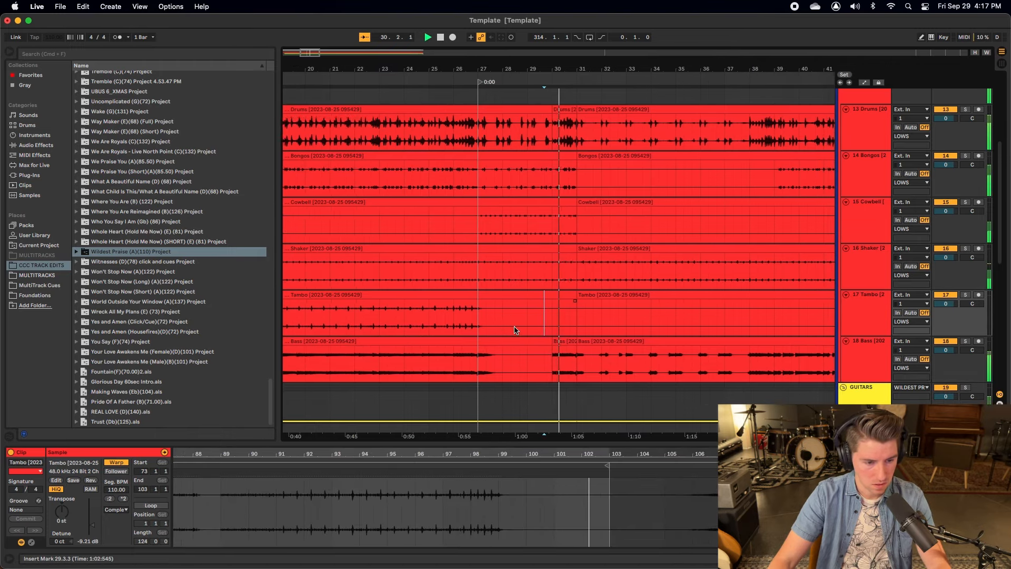
{"action": "scroll", "coordinate": [515, 330], "scroll_direction": "down", "scroll_amount": 10}
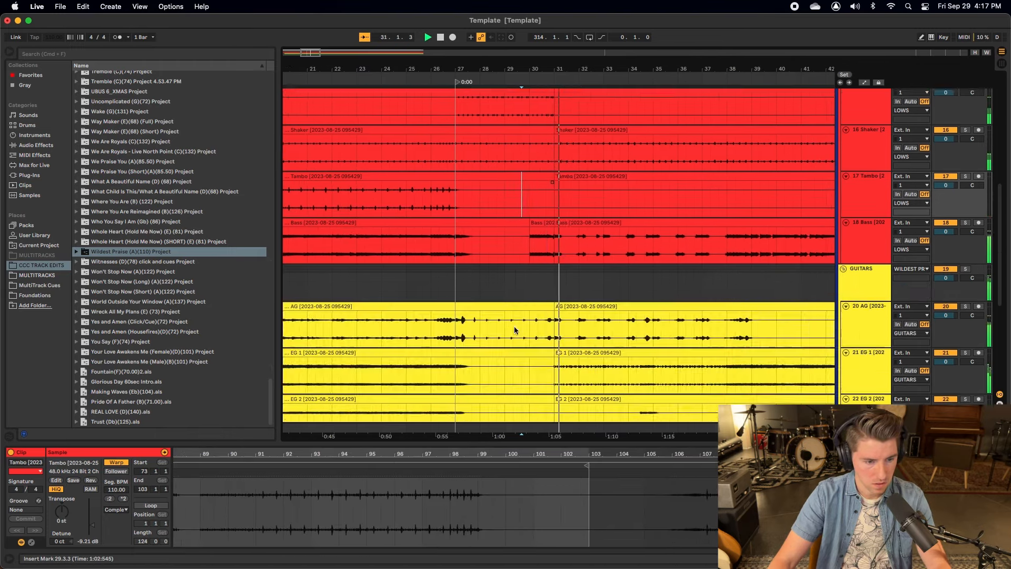
{"action": "scroll", "coordinate": [514, 329], "scroll_direction": "up", "scroll_amount": 5}
{"action": "key", "text": "space"}
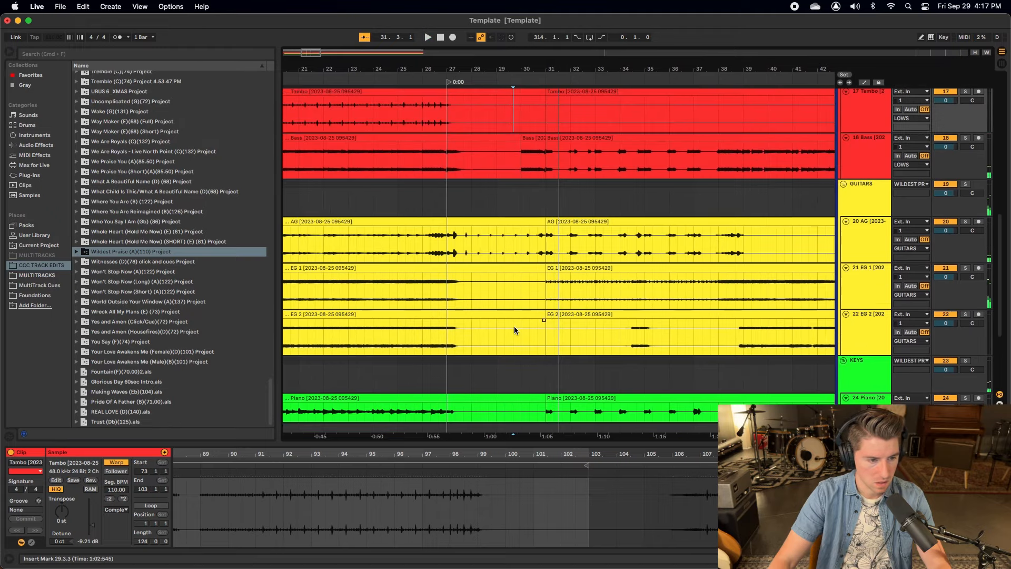
Step: Copy the one-bar electric guitar section at 26.1.1 to 30.1.1 on the EG 1 track
{"action": "left_click", "coordinate": [421, 296]}
{"action": "left_click_drag", "start_coordinate": [421, 297], "coordinate": [446, 296]}
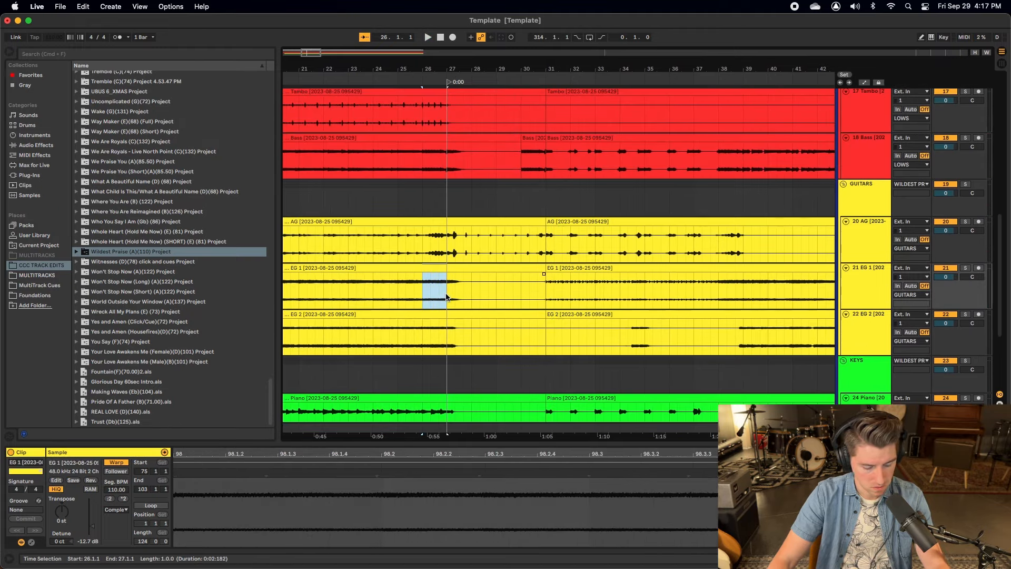
{"action": "left_click", "coordinate": [438, 269]}
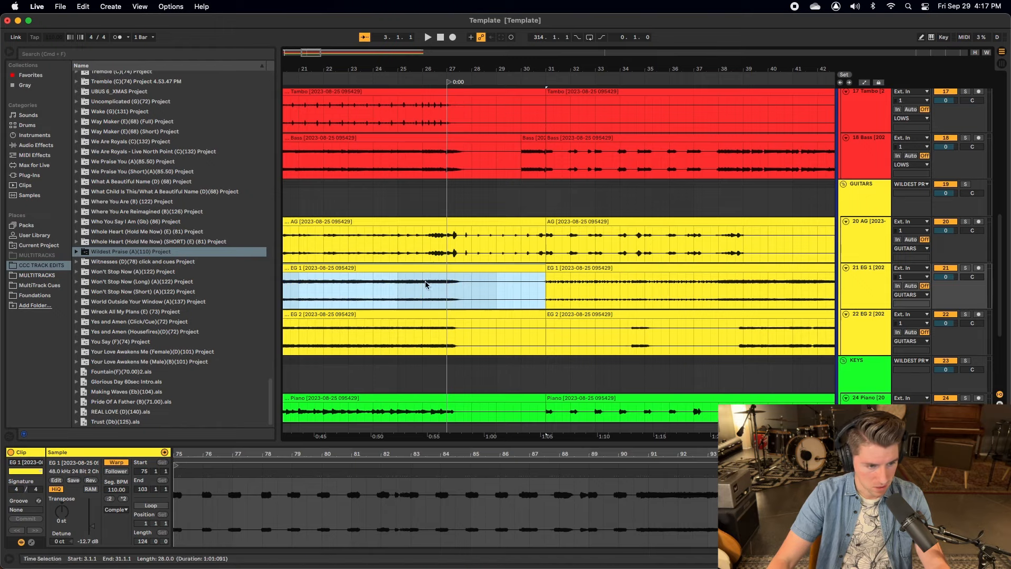
{"action": "left_click", "coordinate": [422, 291]}
{"action": "left_click_drag", "start_coordinate": [423, 291], "coordinate": [442, 294]}
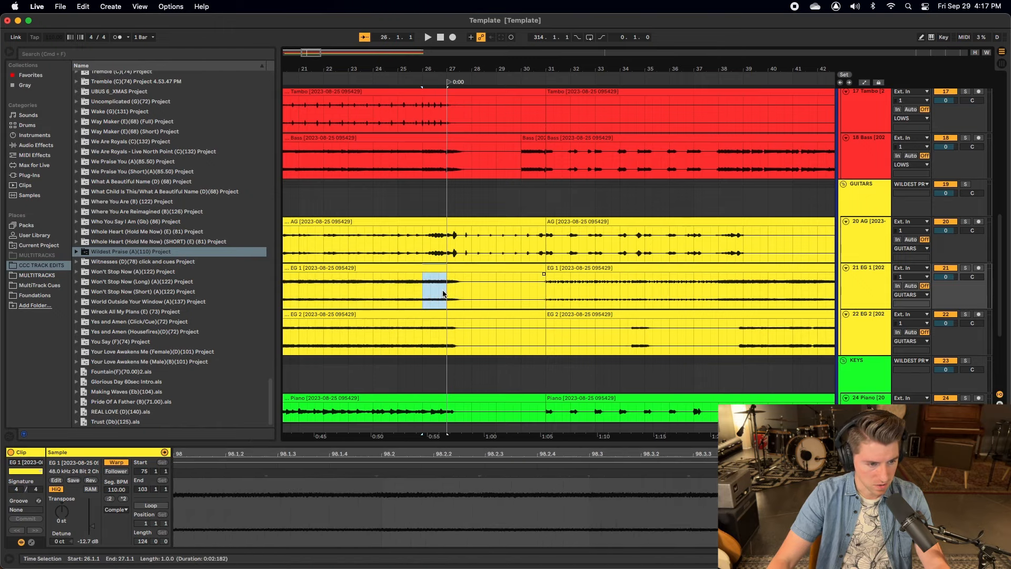
{"action": "key", "text": "super+e"}
{"action": "left_click", "coordinate": [437, 270]}
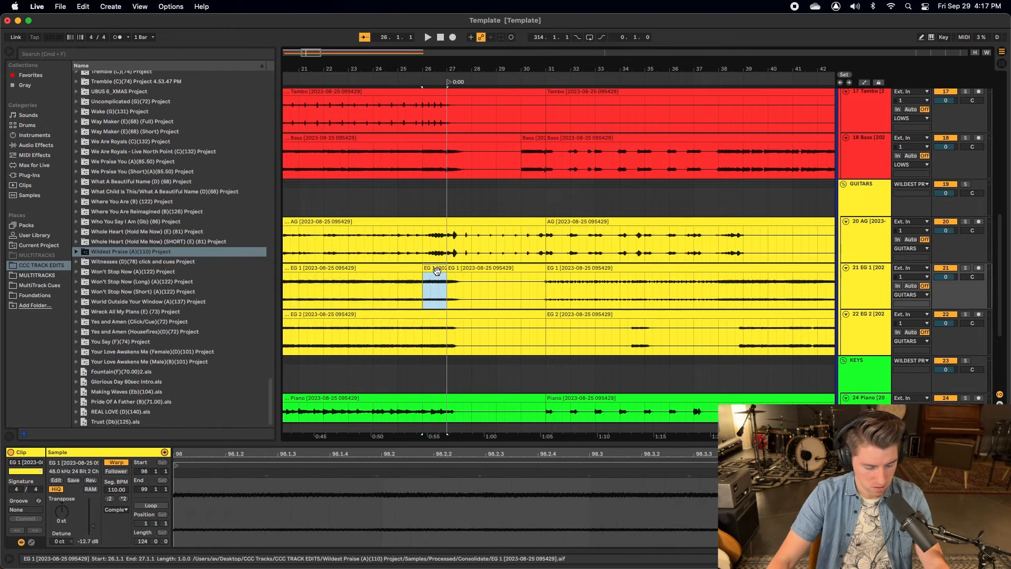
{"action": "left_click_drag", "start_coordinate": [438, 269], "coordinate": [523, 287]}
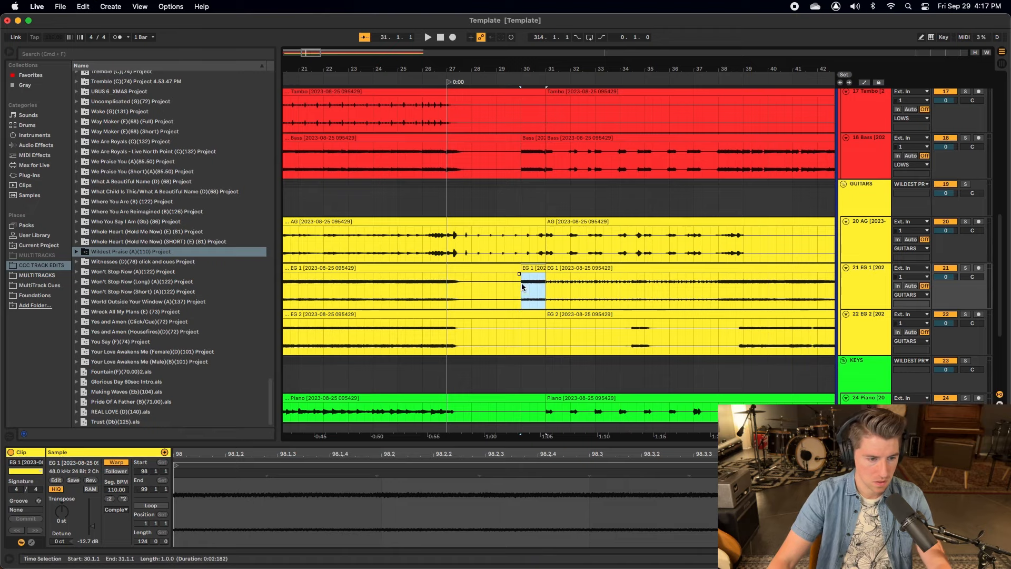
Step: Play back from 29.3.3 to check the transition into the chorus with the copied EG 1 bar
{"action": "scroll", "coordinate": [514, 257], "scroll_direction": "up", "scroll_amount": 2}
{"action": "left_click", "coordinate": [512, 246]}
{"action": "key", "text": "space"}
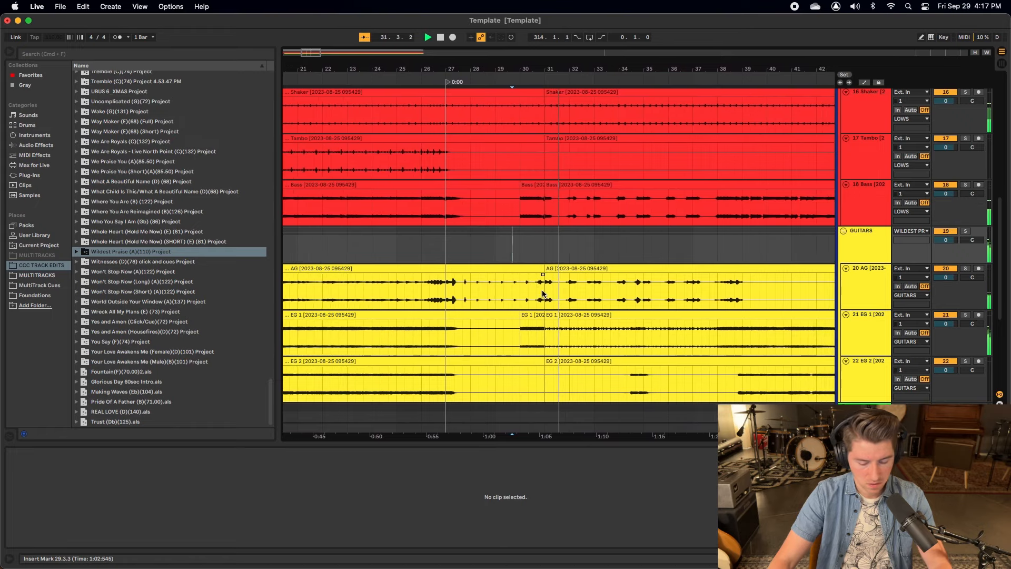
{"action": "scroll", "coordinate": [543, 294], "scroll_direction": "up", "scroll_amount": 2}
{"action": "scroll", "coordinate": [543, 294], "scroll_direction": "up", "scroll_amount": 5}
{"action": "key", "text": "space"}
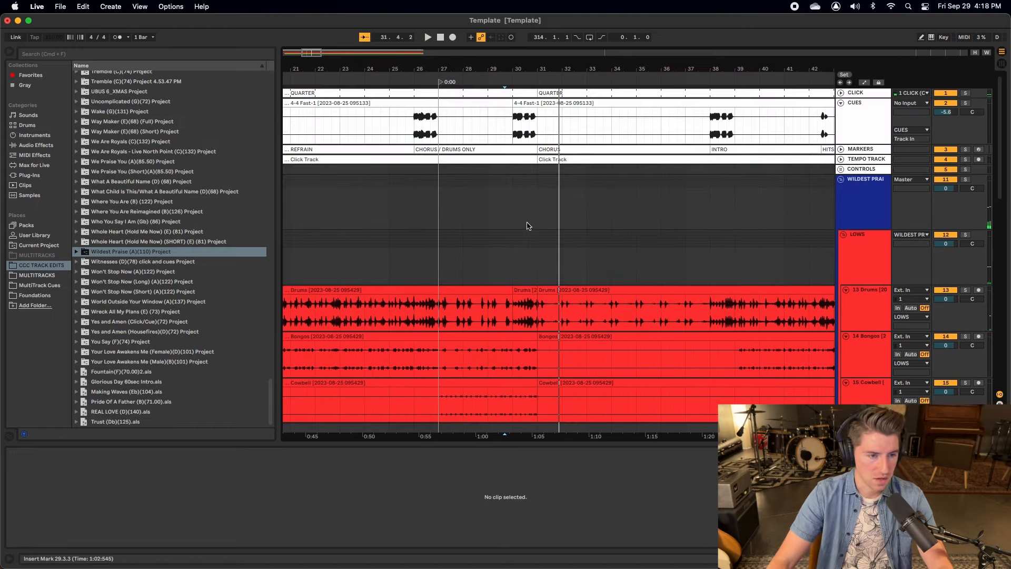
Step: Play the arrangement from 1.1.1 and from 27.1.1 to check the short version and its transition into the full-version chorus
{"action": "left_click", "coordinate": [517, 201]}
{"action": "left_click", "coordinate": [509, 206]}
{"action": "key", "text": "space"}
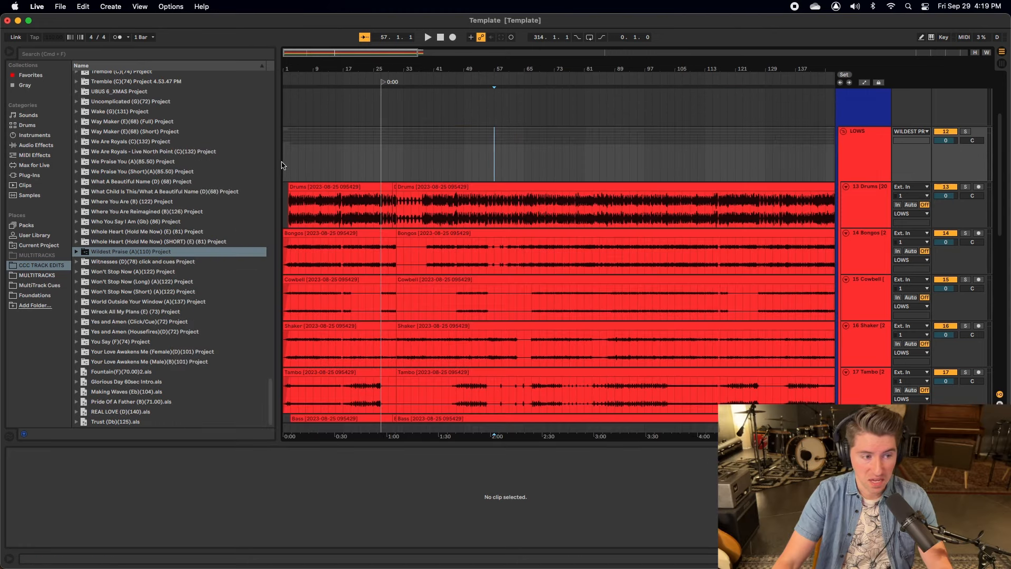
{"action": "key", "text": "Home"}
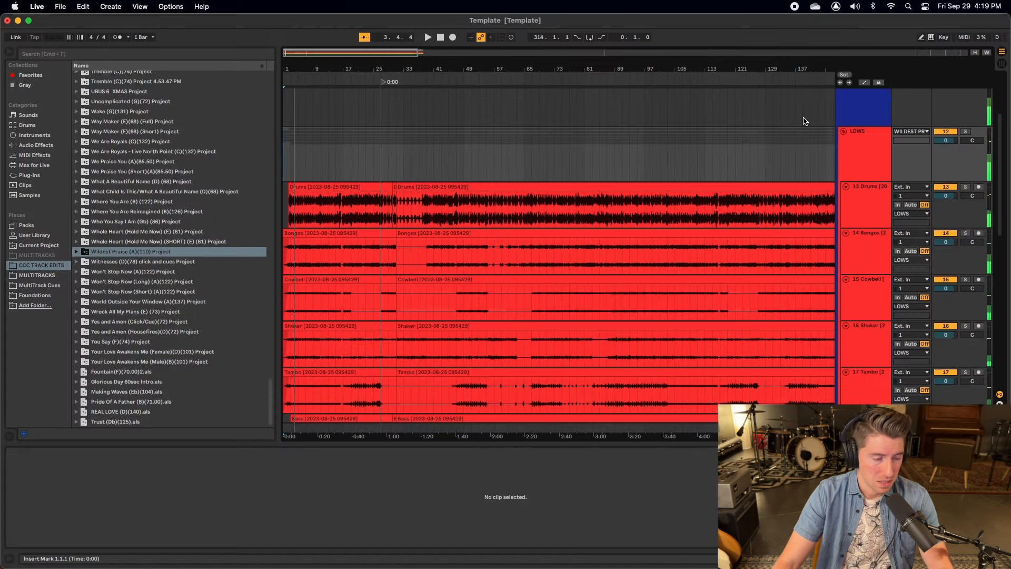
{"action": "left_click", "coordinate": [381, 170]}
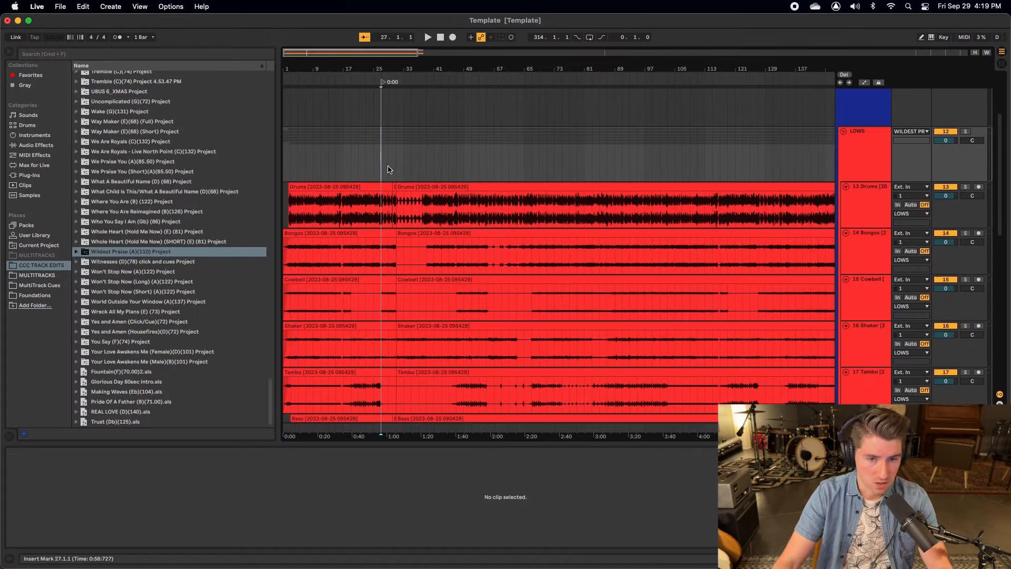
{"action": "key", "text": "space"}
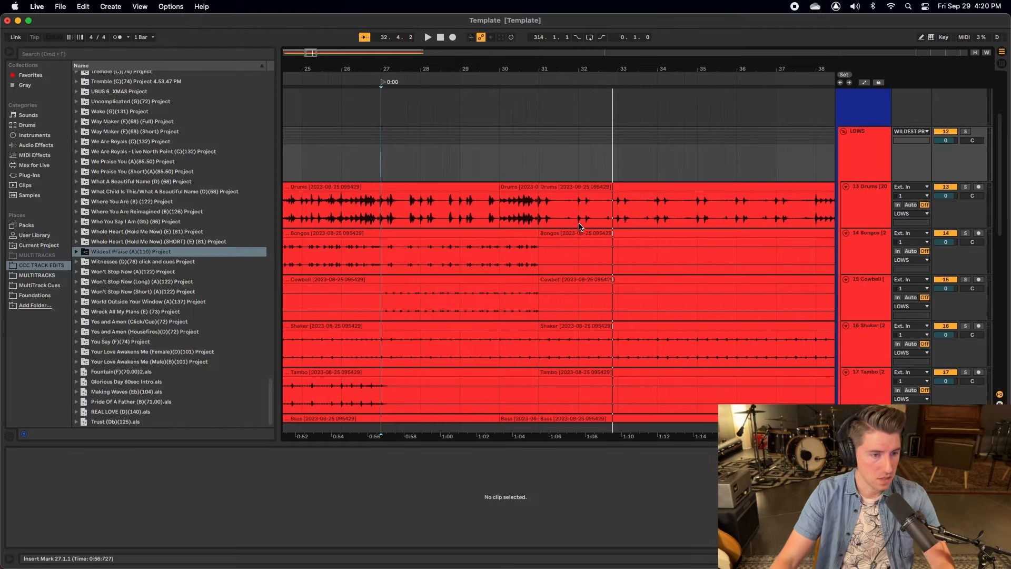
Step: Try consolidating the two adjacent Drums clips from 2.2.2 to 31.1.1 into a single clip, and undo the consolidation
{"action": "left_click", "coordinate": [507, 202]}
{"action": "left_click", "coordinate": [473, 187]}
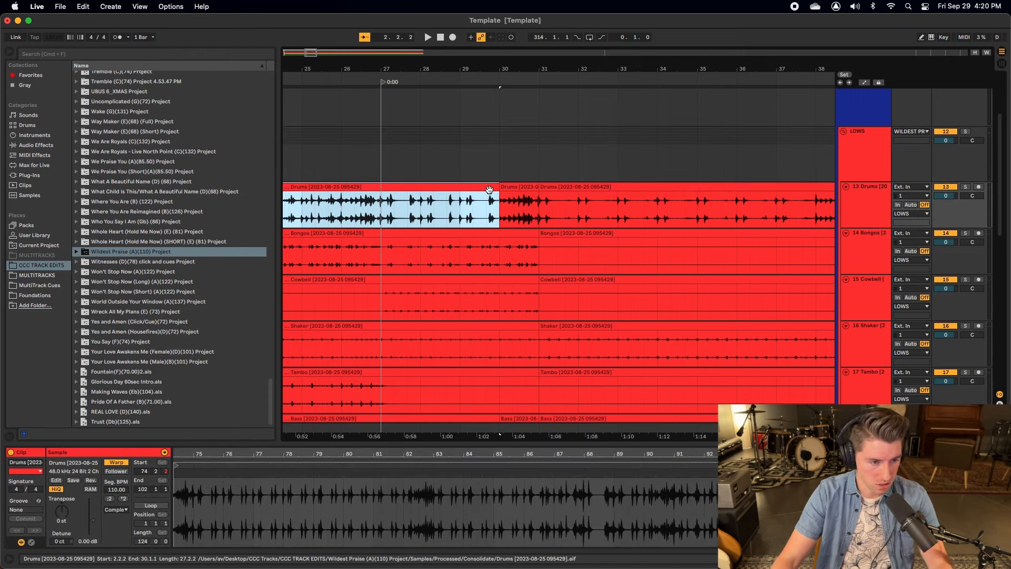
{"action": "left_click", "coordinate": [515, 187], "text": "shift"}
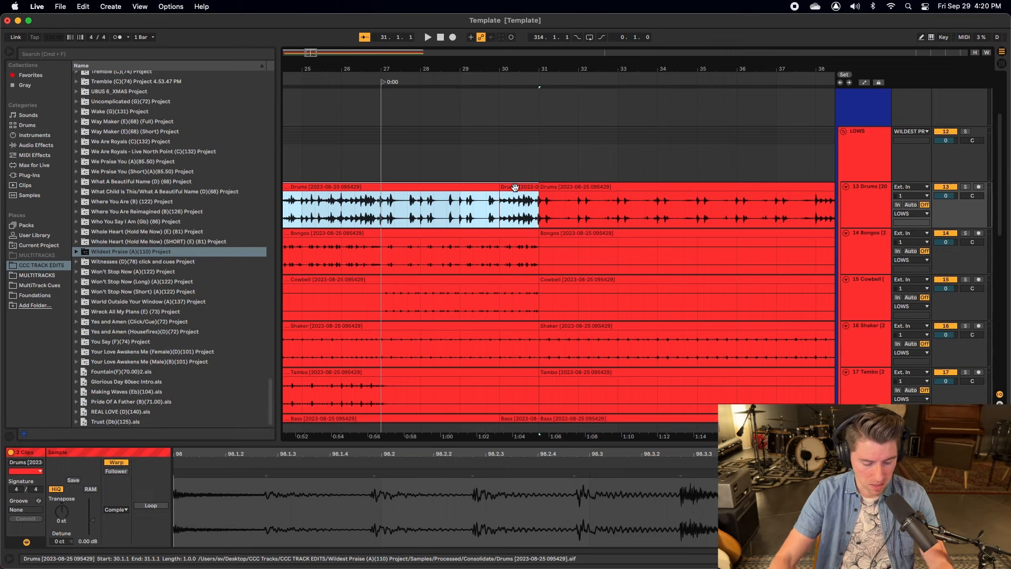
{"action": "key", "text": "super+j"}
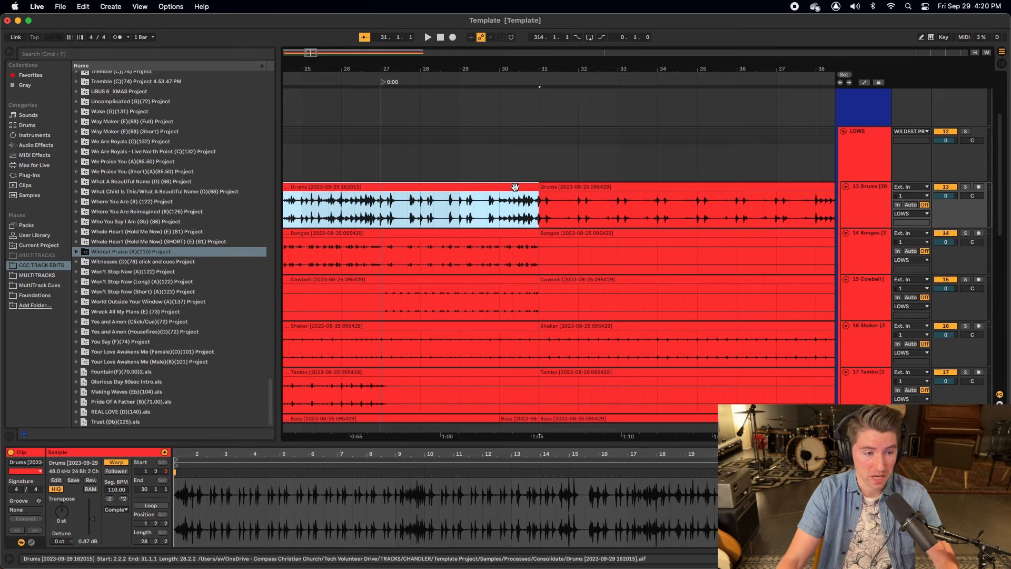
{"action": "key", "text": "super+z"}
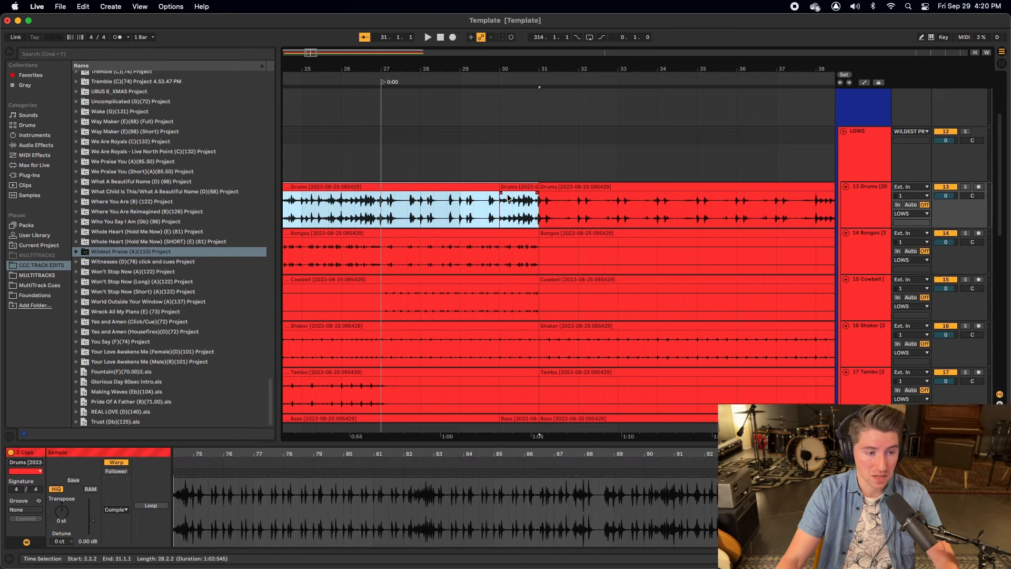
{"action": "left_click", "coordinate": [512, 174]}
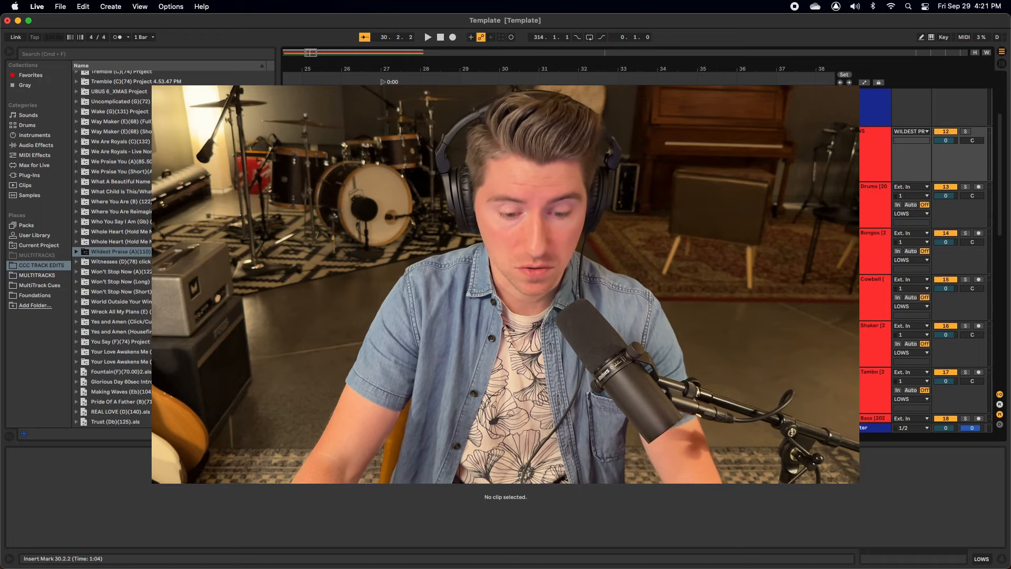
Step: Examine the whole arrangement across the percussion, bass, guitar, keys and vocal tracks, including the transition around bar 31
{"action": "key", "text": "minus"}
{"action": "key", "text": "minus"}
{"action": "key", "text": "minus"}
{"action": "key", "text": "minus"}
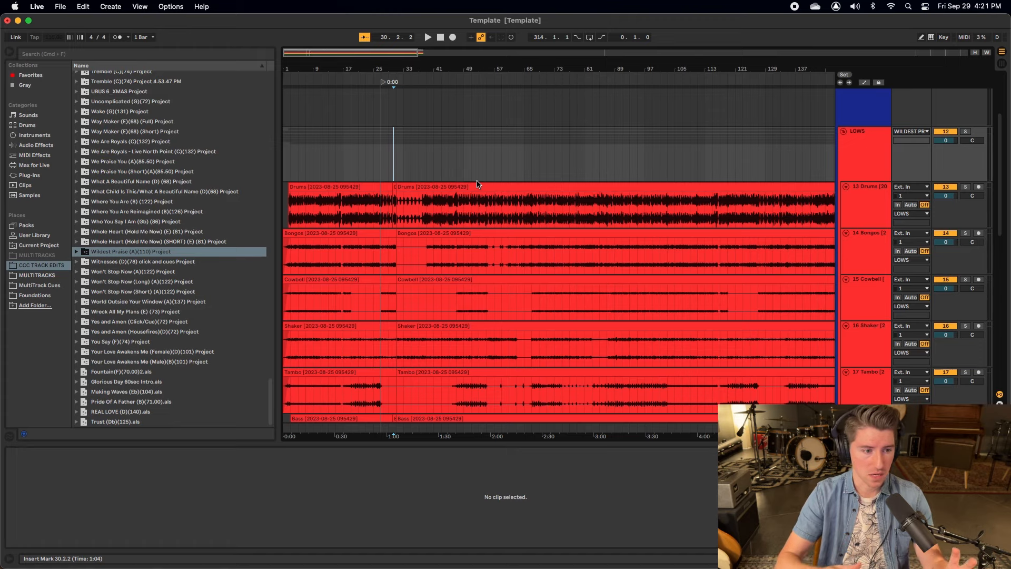
{"action": "scroll", "coordinate": [478, 184], "scroll_direction": "down", "scroll_amount": 5}
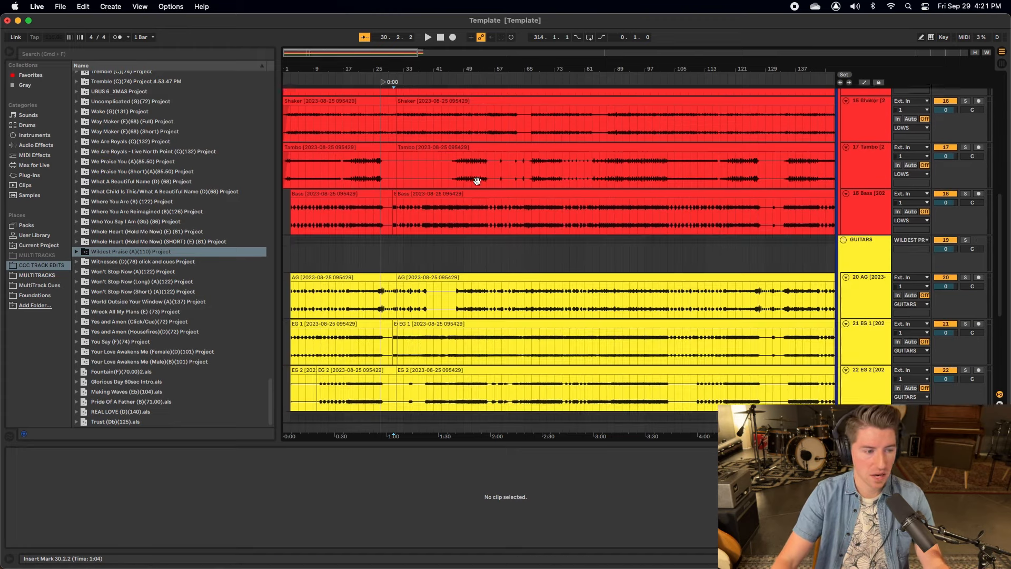
{"action": "scroll", "coordinate": [477, 182], "scroll_direction": "down", "scroll_amount": 5}
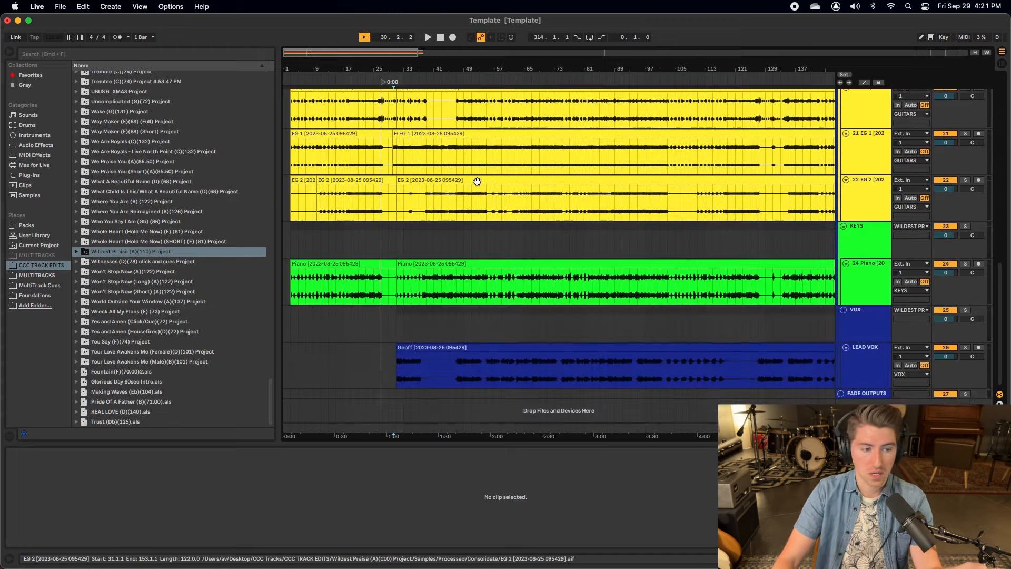
{"action": "scroll", "coordinate": [479, 184], "scroll_direction": "up", "scroll_amount": 2}
{"action": "scroll", "coordinate": [477, 183], "scroll_direction": "up", "scroll_amount": 8}
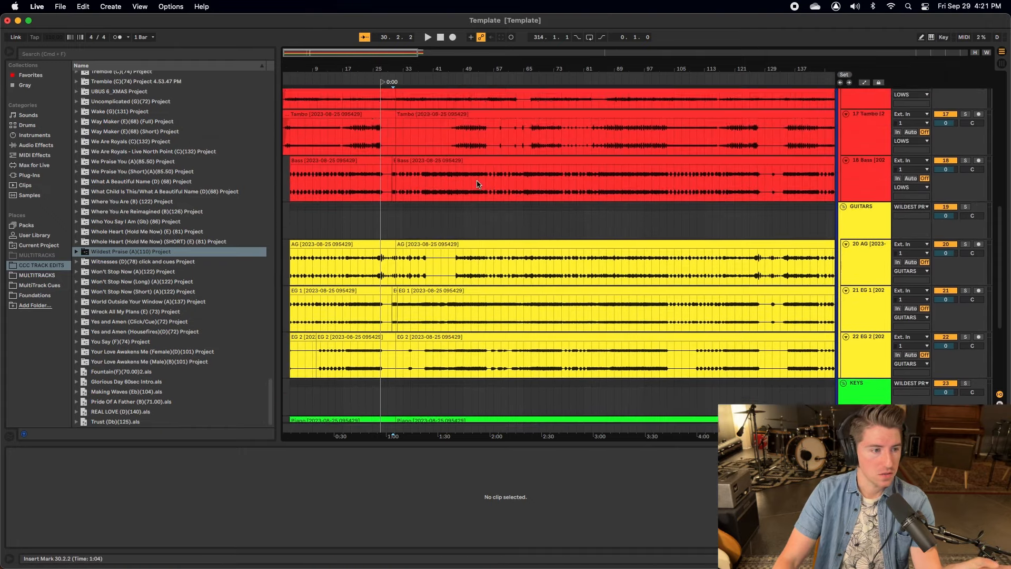
{"action": "scroll", "coordinate": [477, 183], "scroll_direction": "down", "scroll_amount": 2}
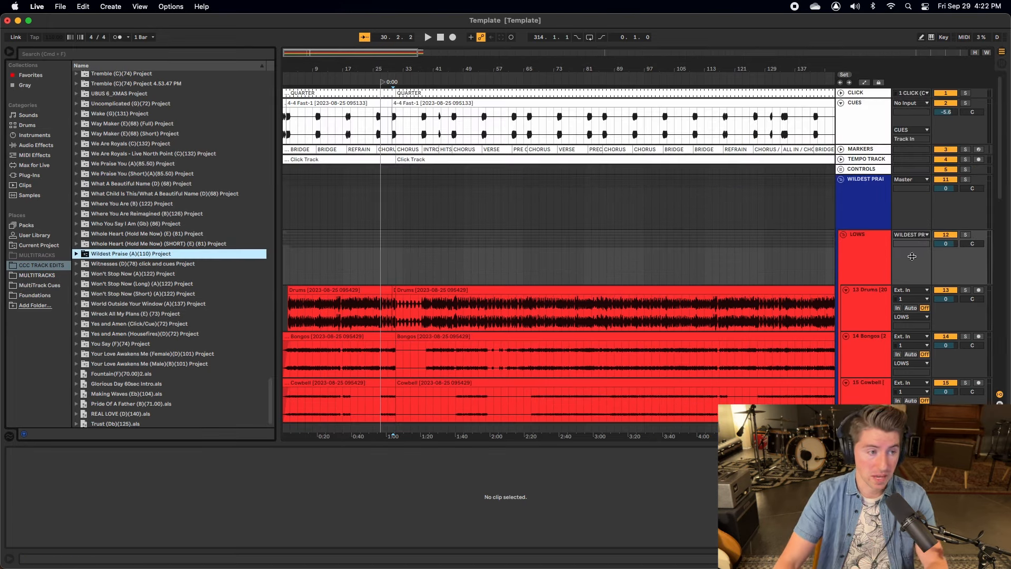
Step: Export the Master track from 1.1.1 with a length of 152.0.0 as an MP3 (CBR 320) at 48000 Hz
{"action": "left_click", "coordinate": [60, 7]}
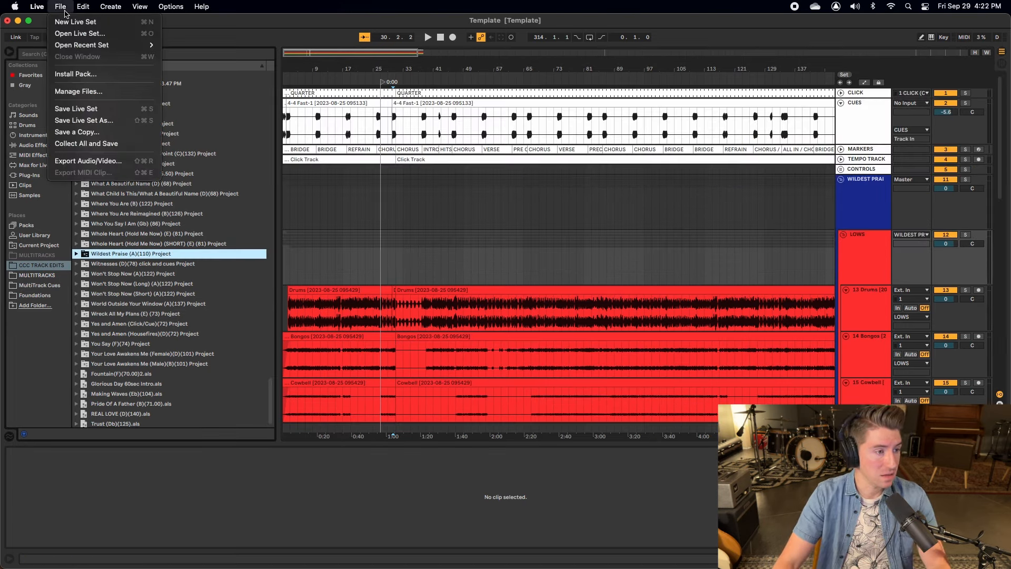
{"action": "left_click", "coordinate": [112, 166]}
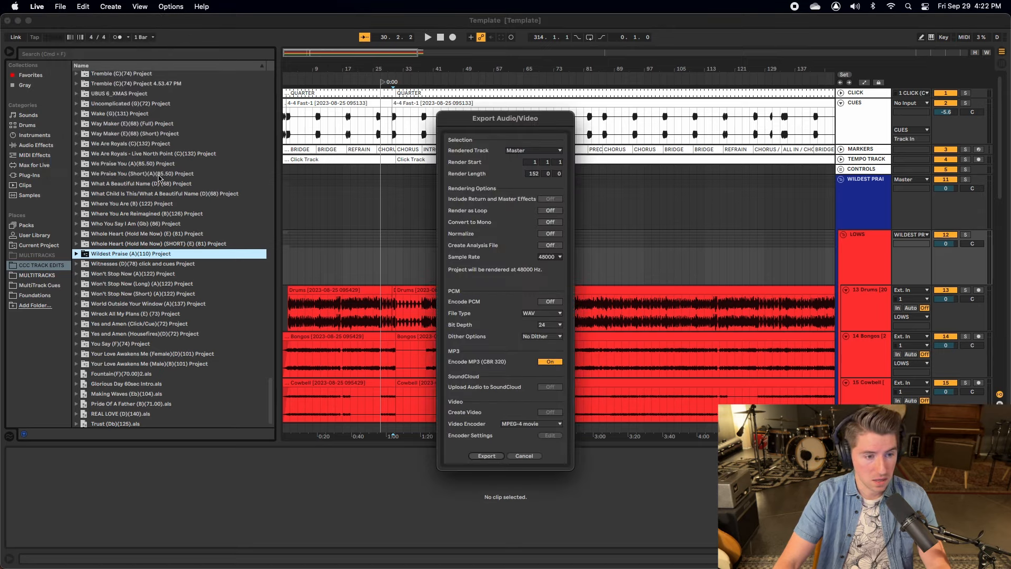
{"action": "left_click", "coordinate": [494, 457]}
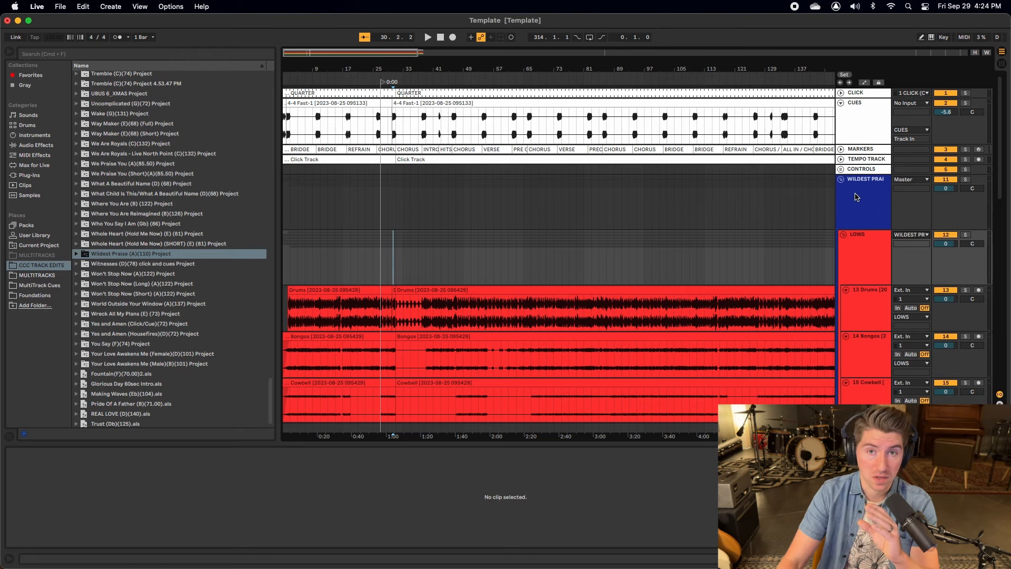
{"action": "scroll", "coordinate": [734, 235], "scroll_direction": "left", "scroll_amount": 1}
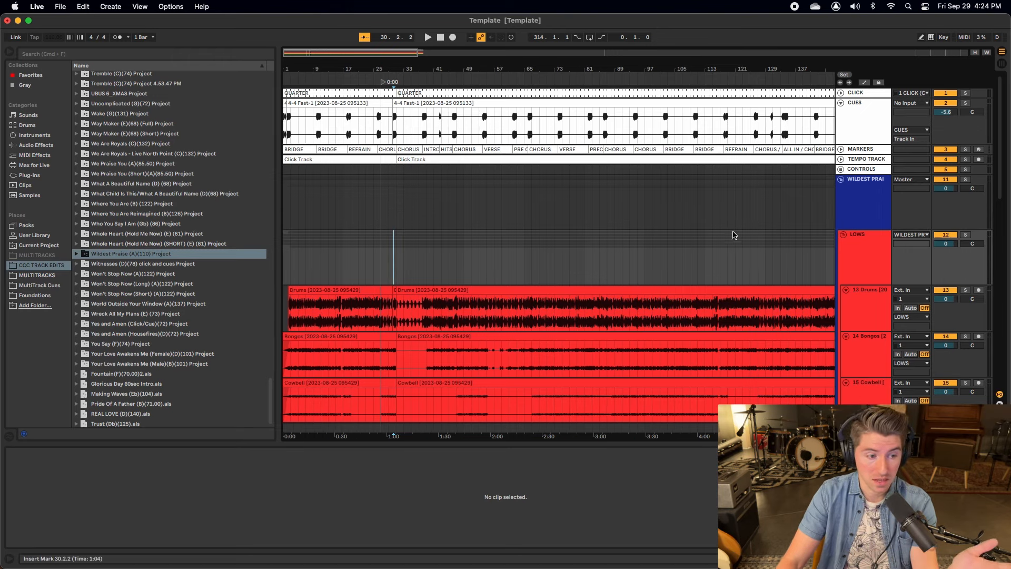